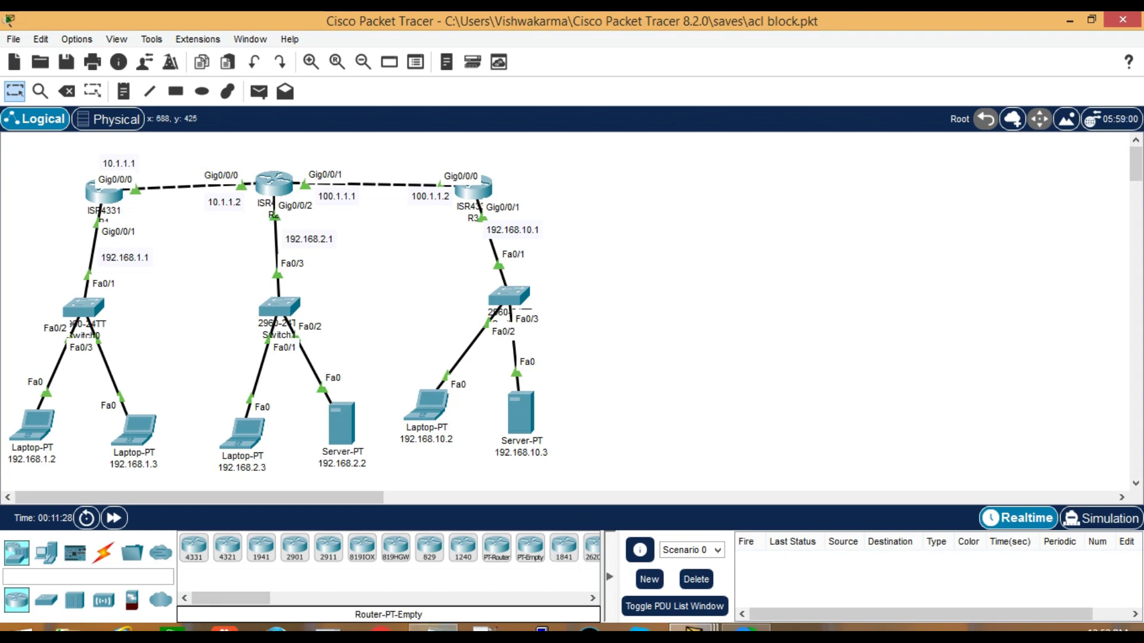
# Review the Blocked section of the extended acl notes, highlighting source address 192.168.1.2
pyautogui.click(433, 629)
pyautogui.scroll(5, 766, 454)
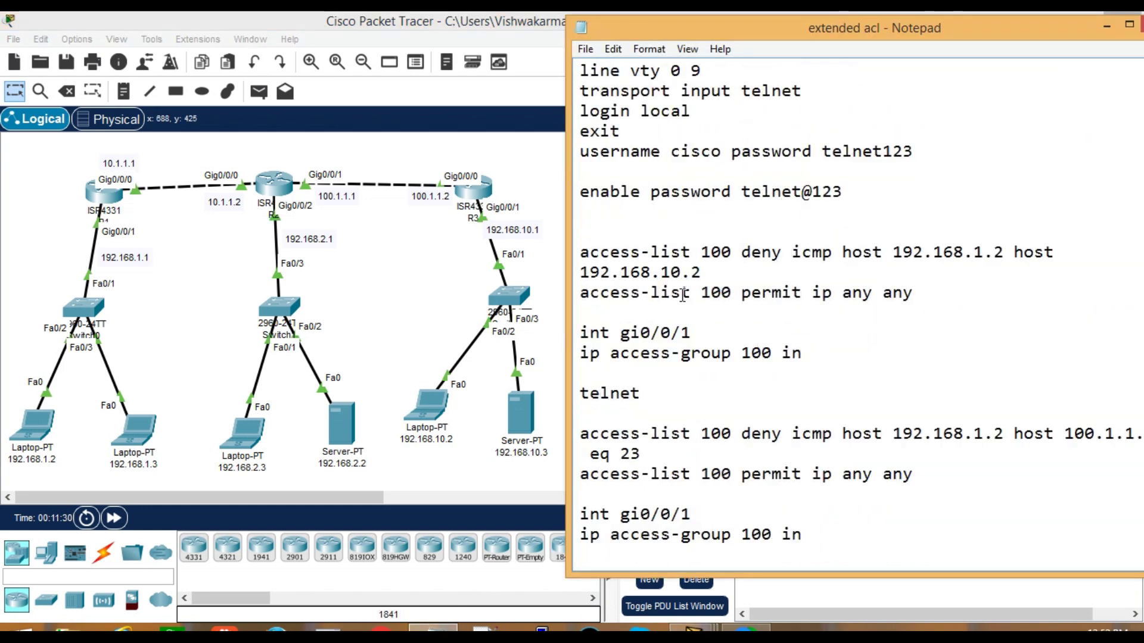
pyautogui.scroll(6, 682, 295)
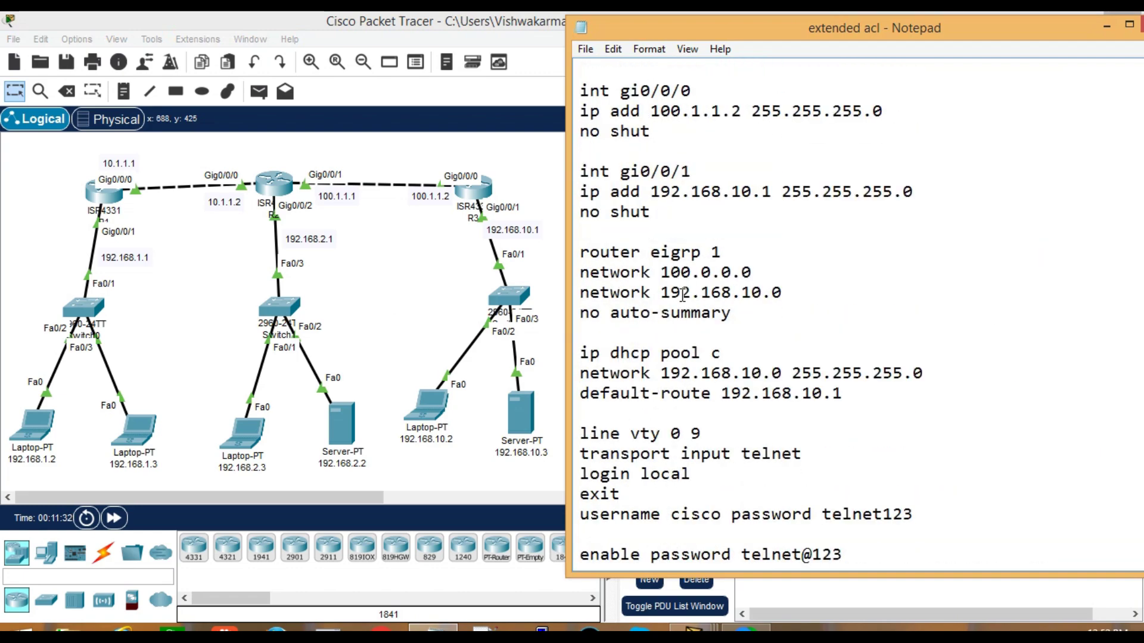
pyautogui.scroll(-11, 682, 295)
pyautogui.click(676, 355)
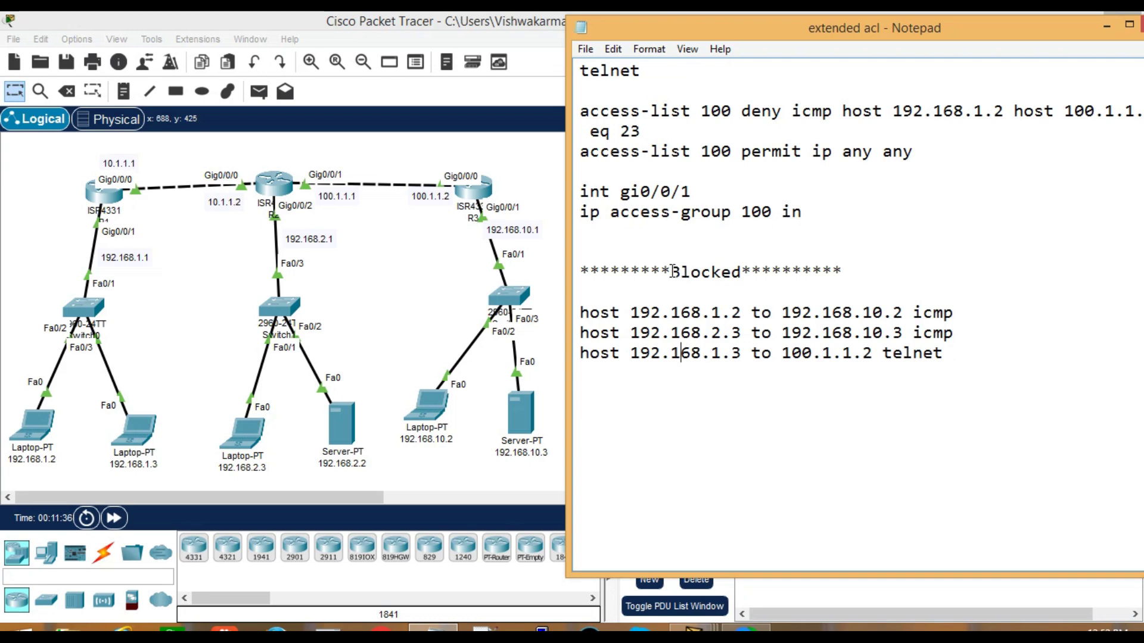
pyautogui.moveTo(672, 271); pyautogui.dragTo(741, 272)
pyautogui.click(723, 404)
pyautogui.moveTo(631, 312); pyautogui.dragTo(738, 312)
# Shift the notes right, highlight icmp on the first blocked host line, then return to Packet Tracer
pyautogui.click(29, 463)
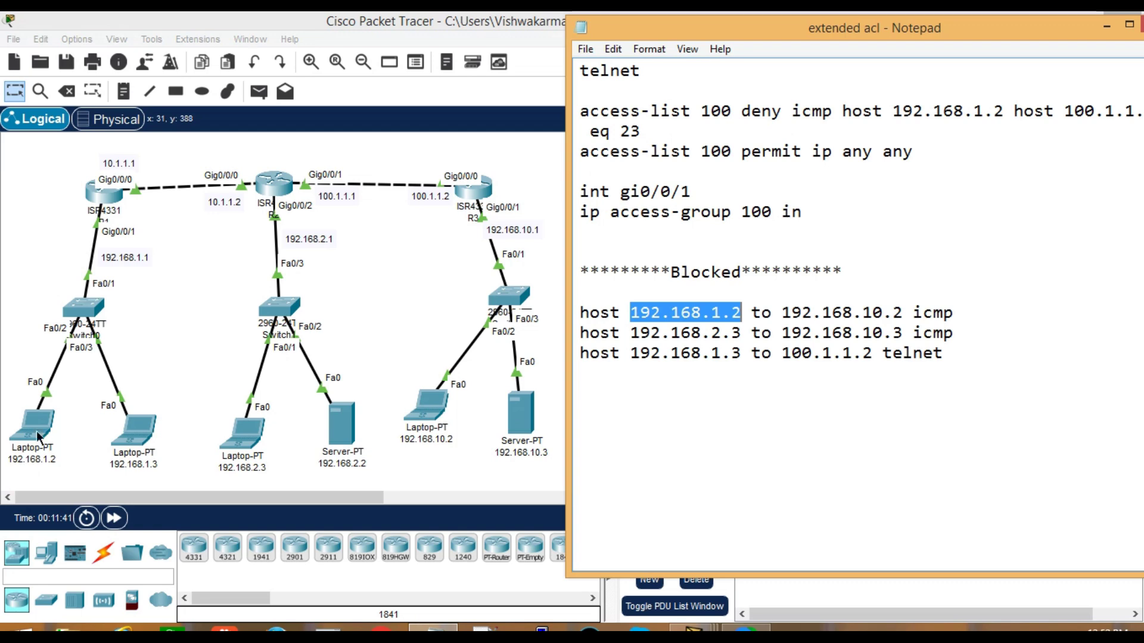
pyautogui.click(433, 632)
pyautogui.moveTo(638, 28); pyautogui.dragTo(662, 31)
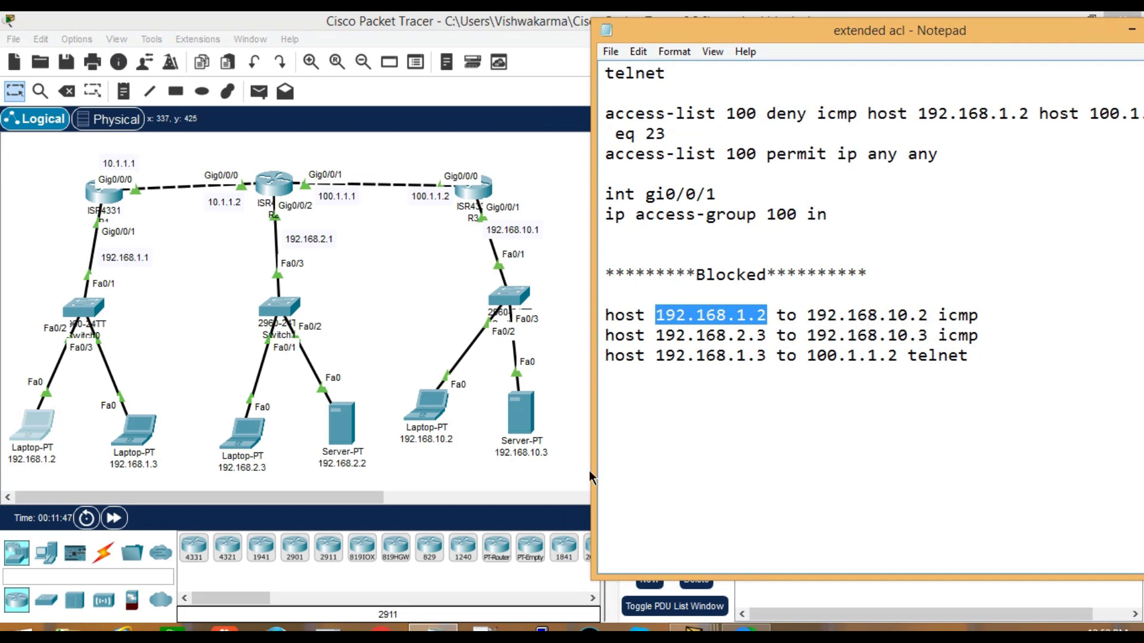
pyautogui.moveTo(940, 317); pyautogui.dragTo(979, 316)
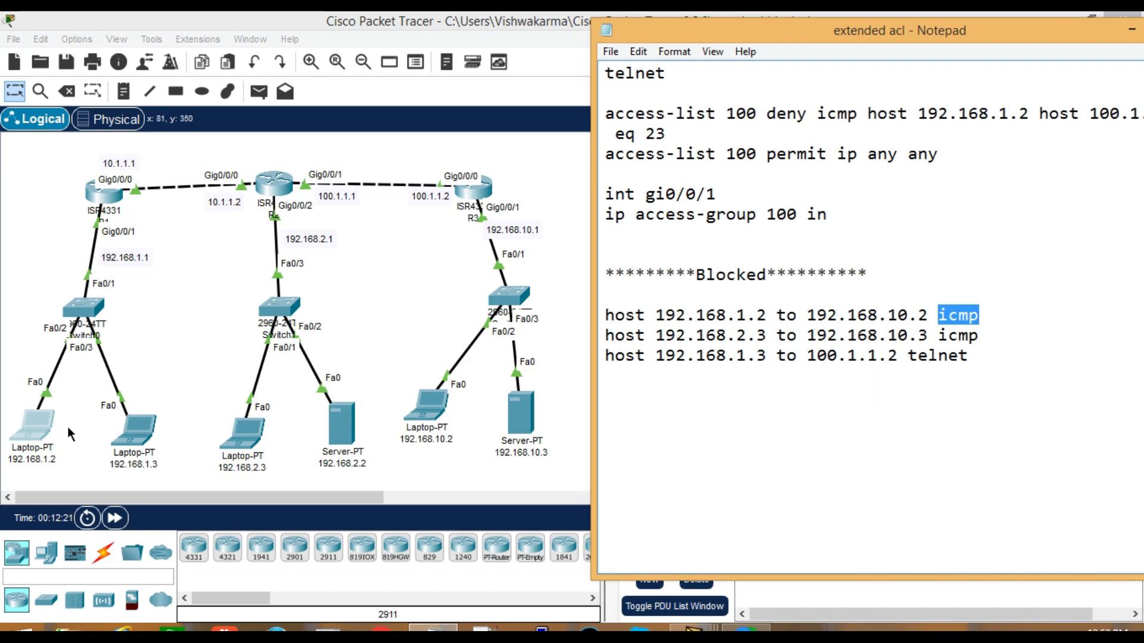
pyautogui.click(164, 349)
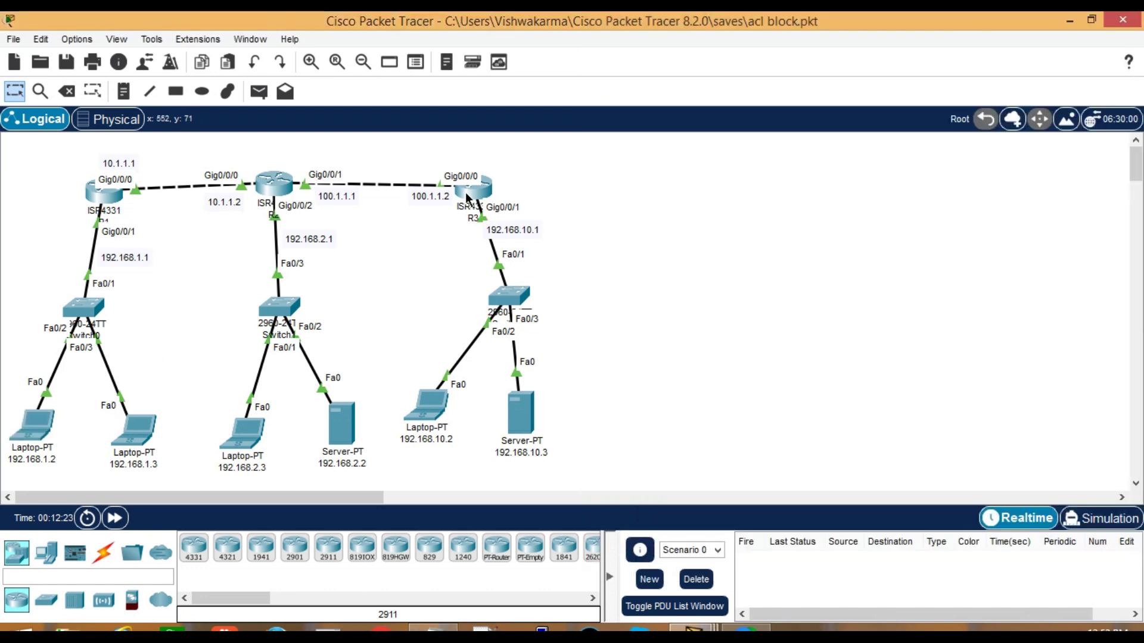
# Run telnet 100.1.1.2 from laptop 192.168.1.2; it stalls at 'Trying 100.1.1.2'
pyautogui.click(25, 436)
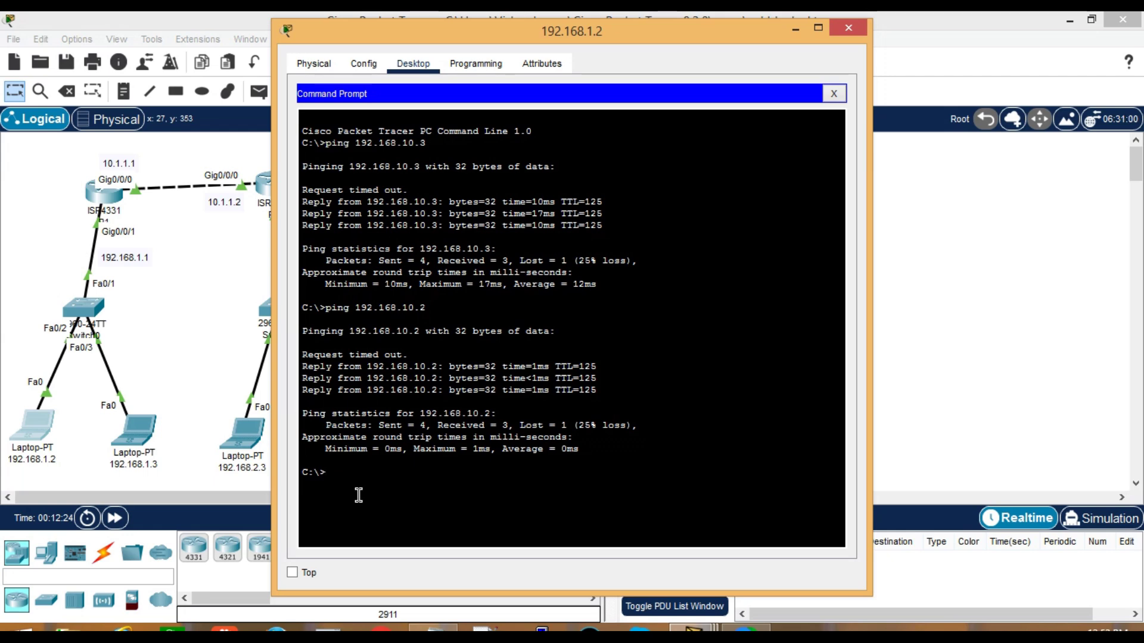
pyautogui.write('telnet')
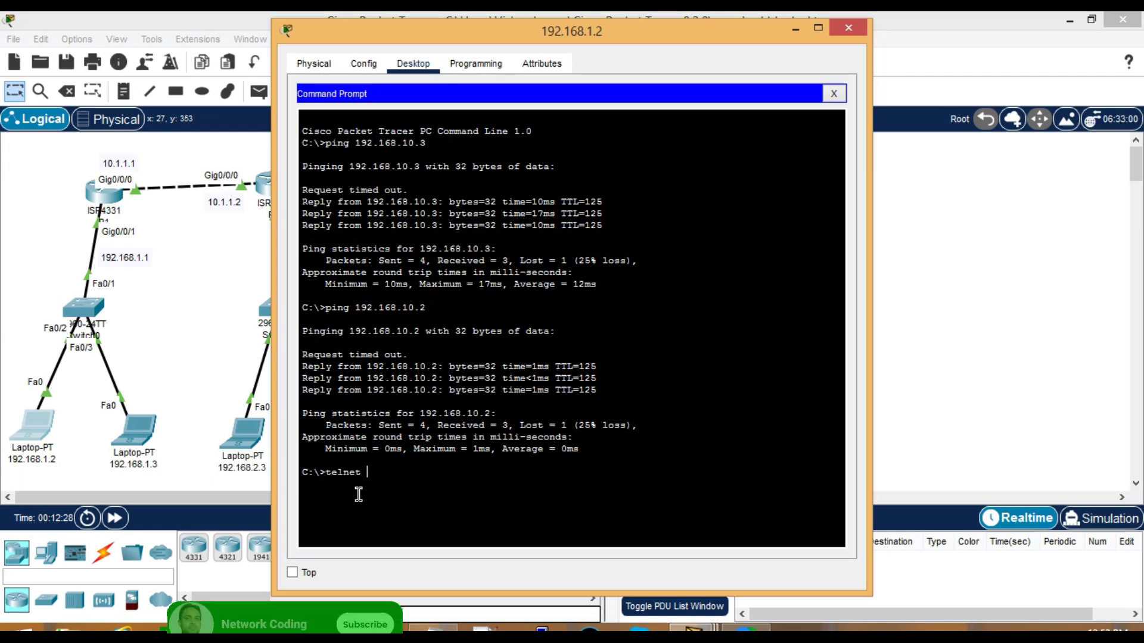
pyautogui.write(' 1')
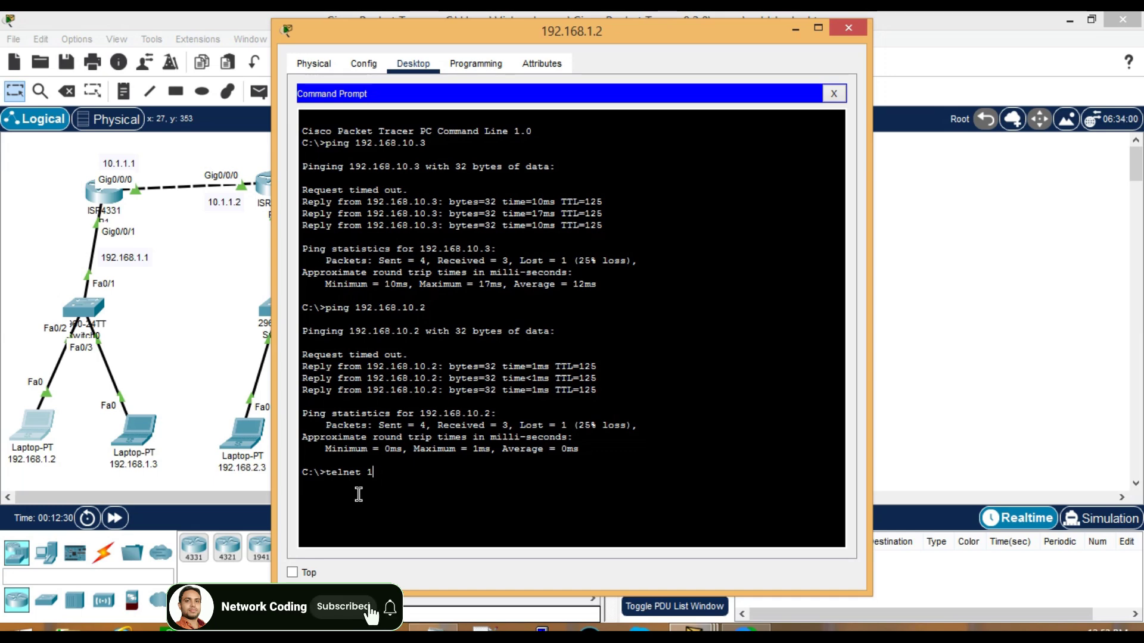
pyautogui.write('00.1.1.2')
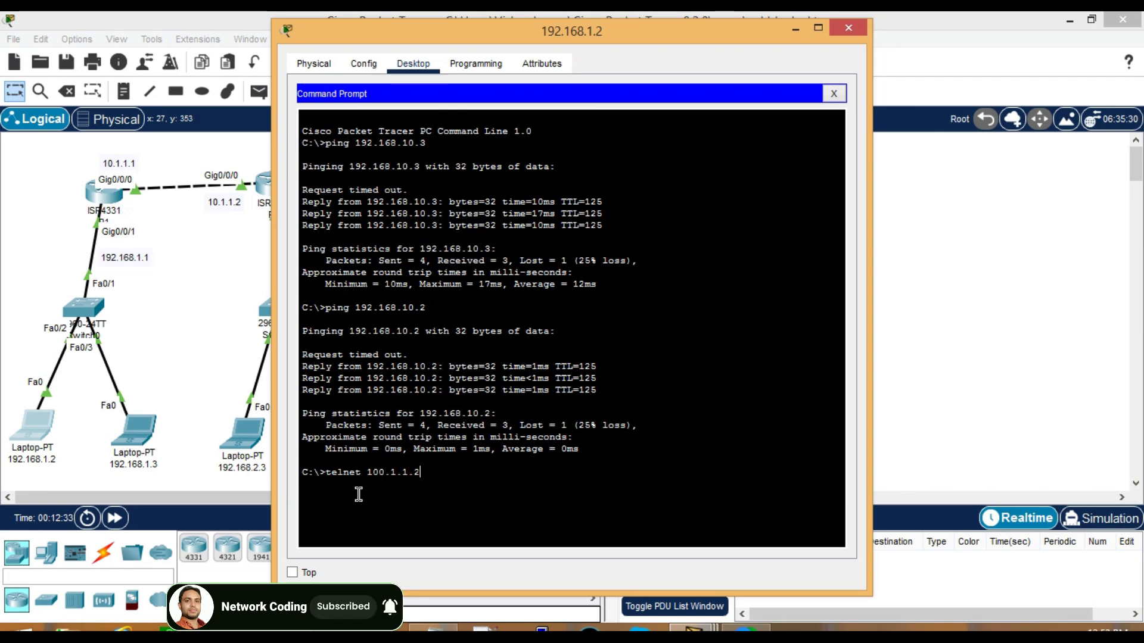
pyautogui.press('Return')
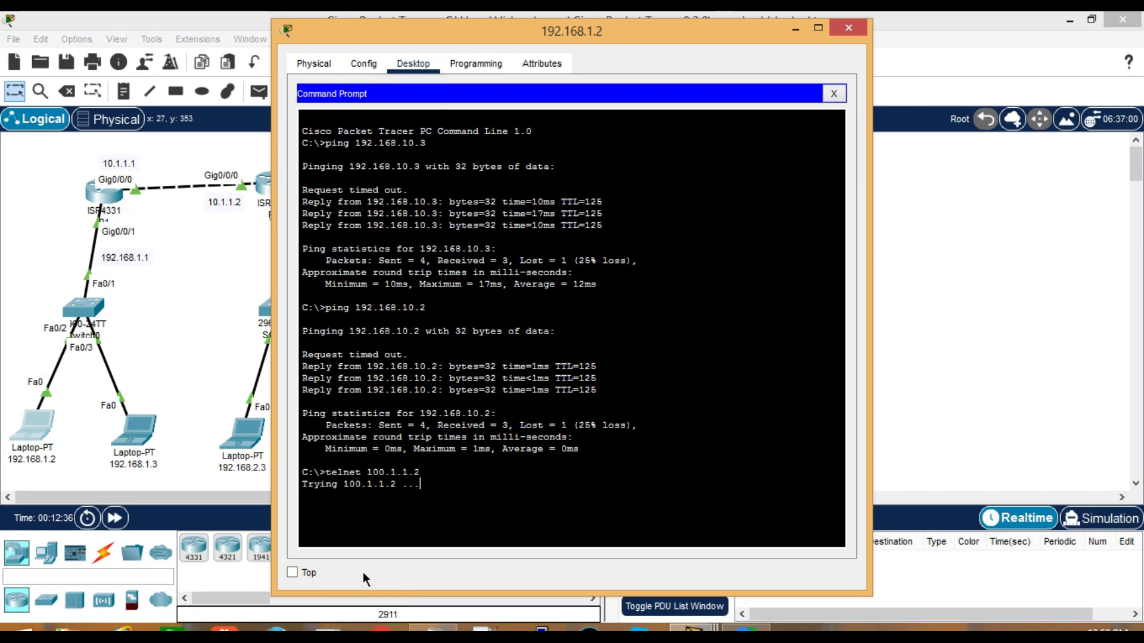
pyautogui.click(207, 328)
# Open R1's CLI and enter privileged mode, briefly entering and leaving global configuration
pyautogui.click(106, 193)
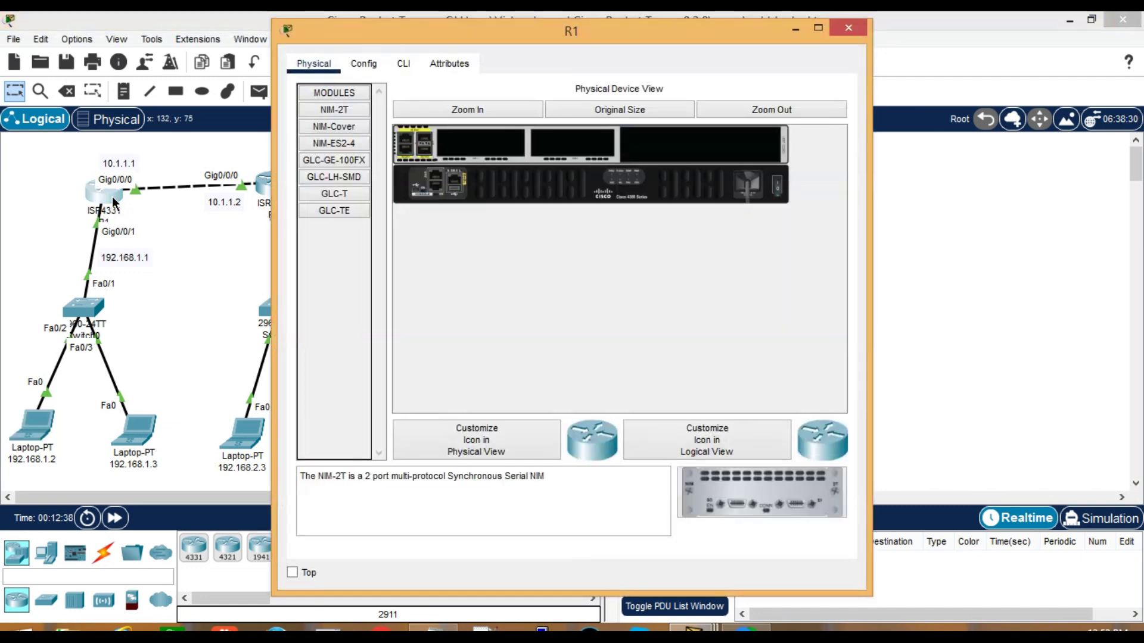
pyautogui.click(403, 64)
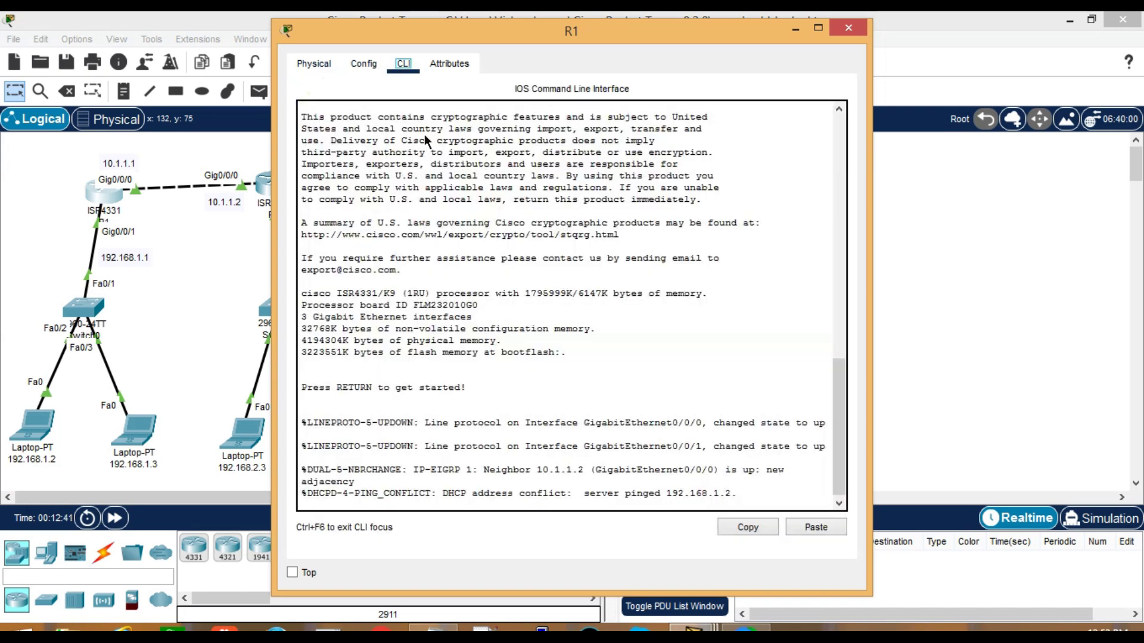
pyautogui.press('Return')
pyautogui.press('Return')
pyautogui.write('en')
pyautogui.press('Return')
pyautogui.write('conf')
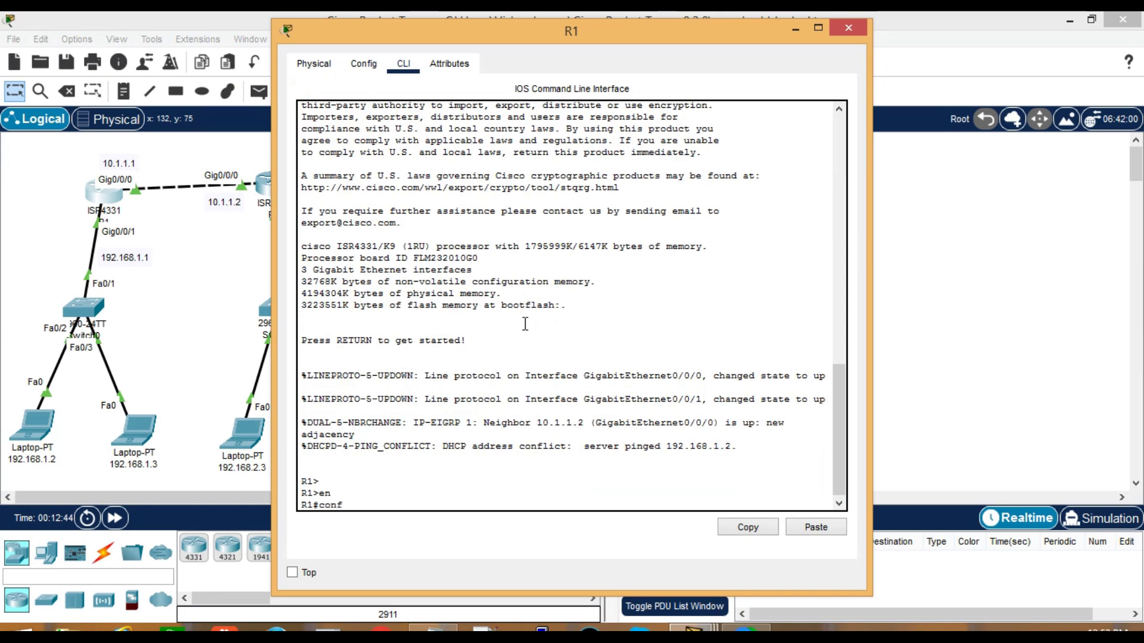
pyautogui.write(' r')
pyautogui.press('Return')
pyautogui.press('Return')
pyautogui.press('Return')
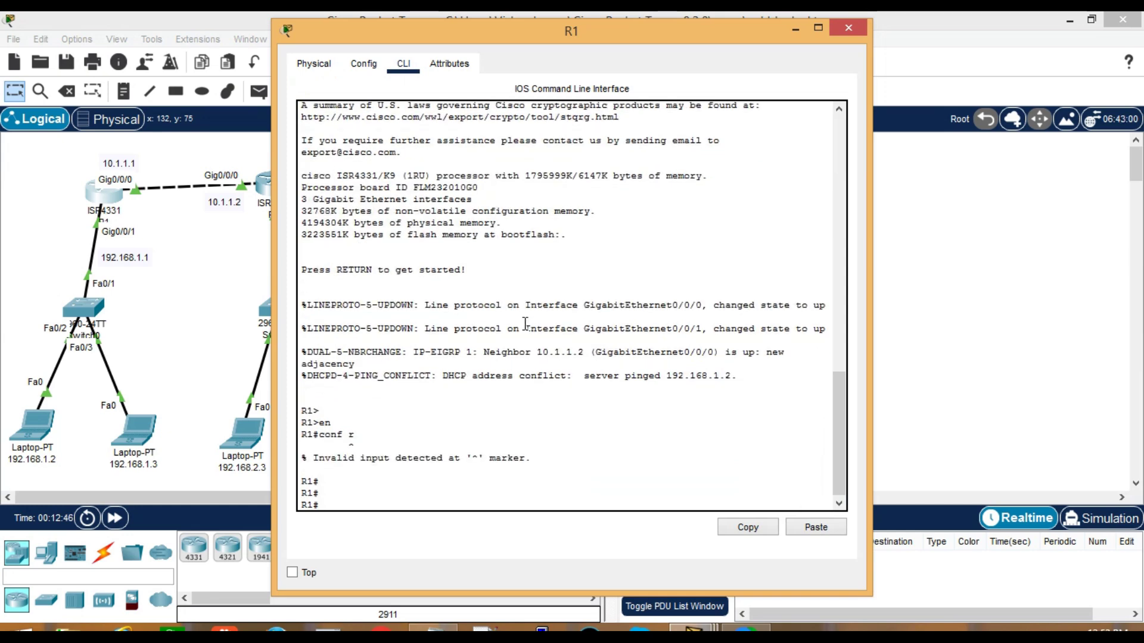
pyautogui.write('conf')
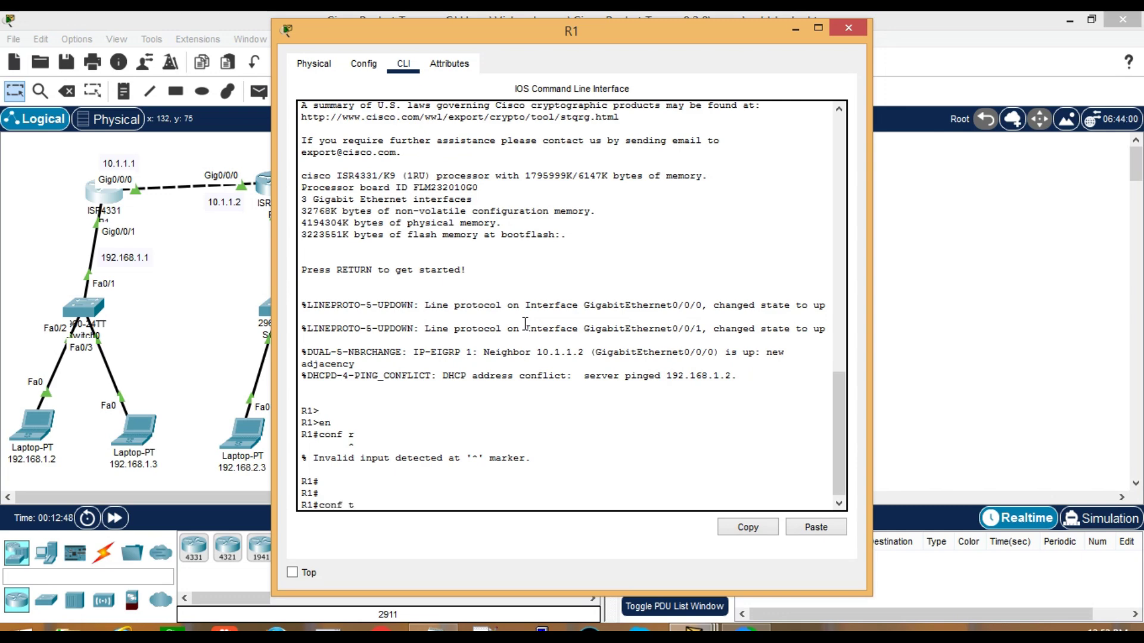
pyautogui.write(' t')
pyautogui.press('Return')
pyautogui.press('Return')
pyautogui.press('Return')
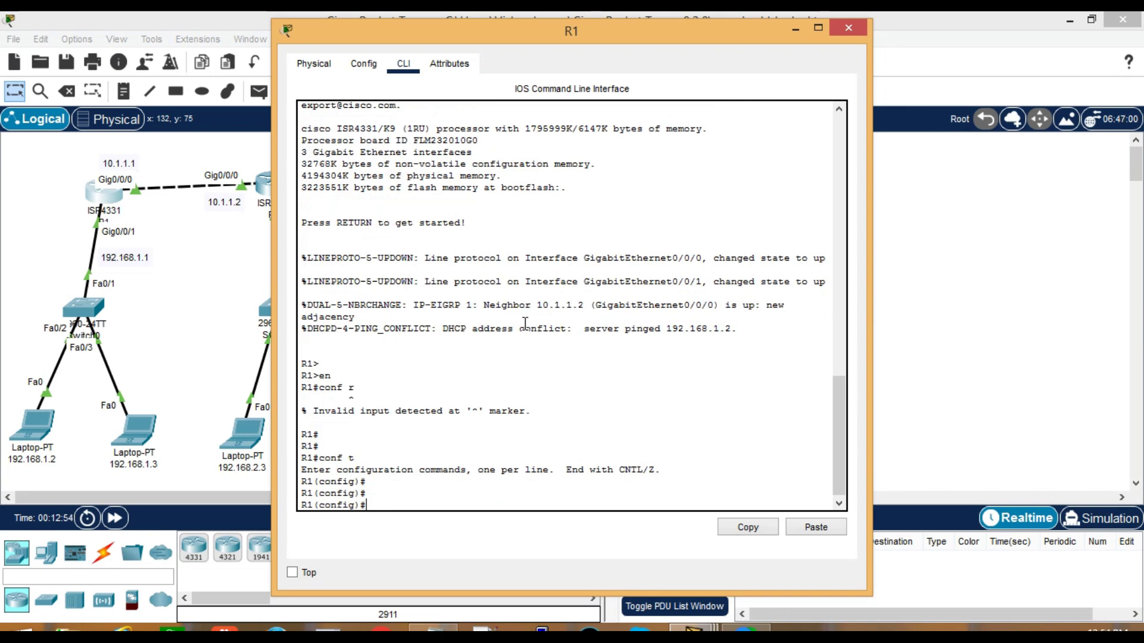
pyautogui.press('Return')
pyautogui.press('Return')
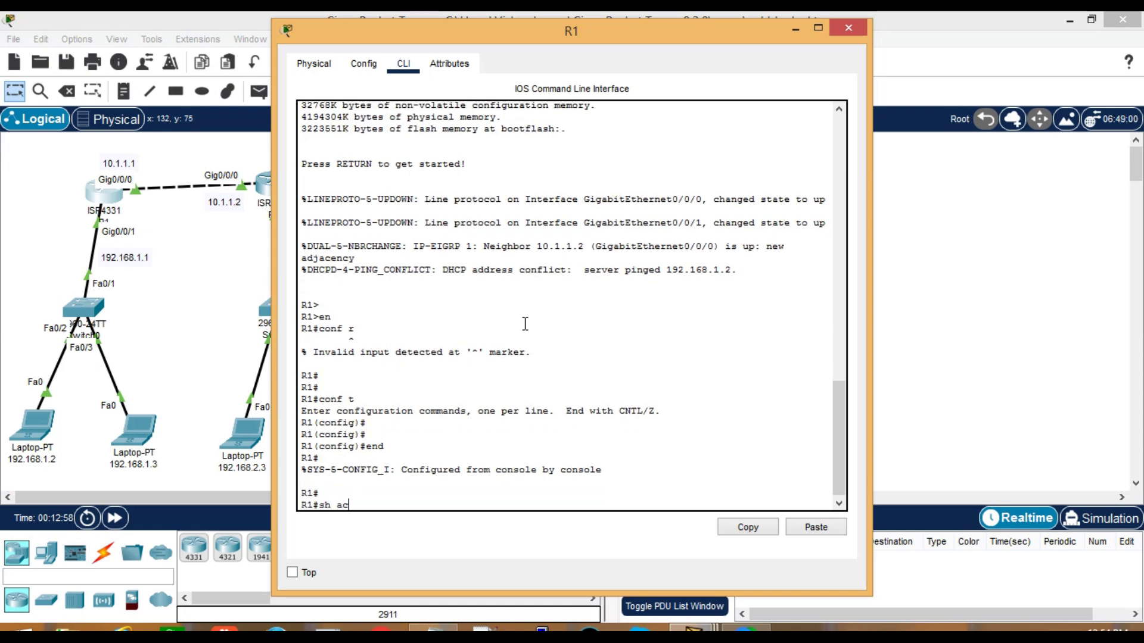
# Run show access-lists on R1, revealing ACL 100 denies telnet from 192.168.1.2 to 100.1.1.2
pyautogui.write('sh ac')
pyautogui.press('Tab')
pyautogui.press('Return')
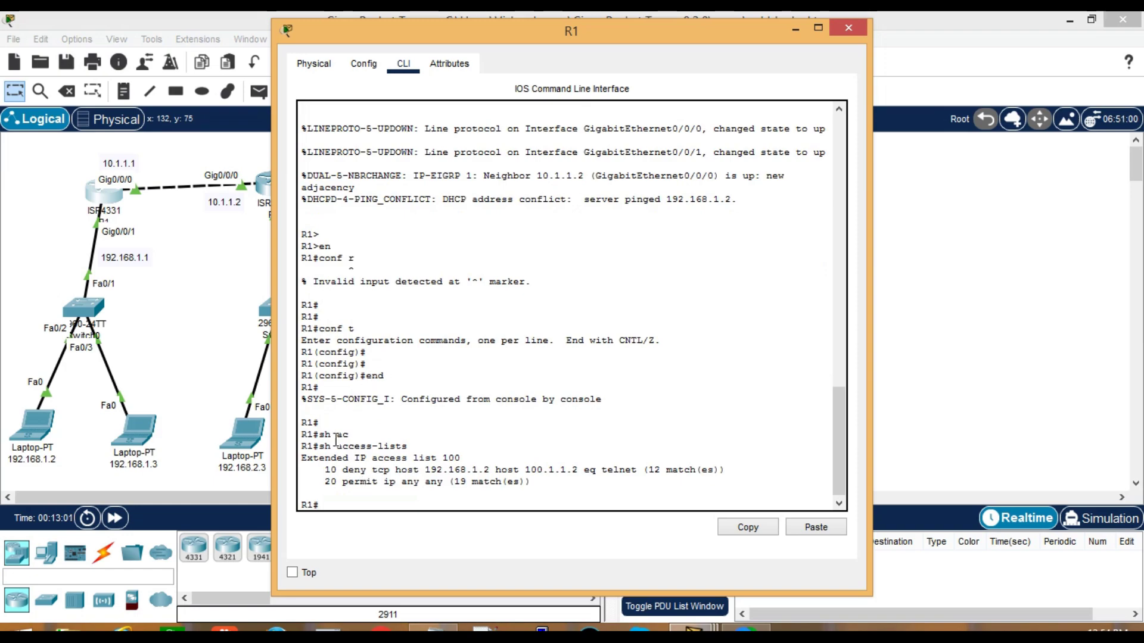
pyautogui.scroll(10, 471, 390)
pyautogui.scroll(10, 548, 325)
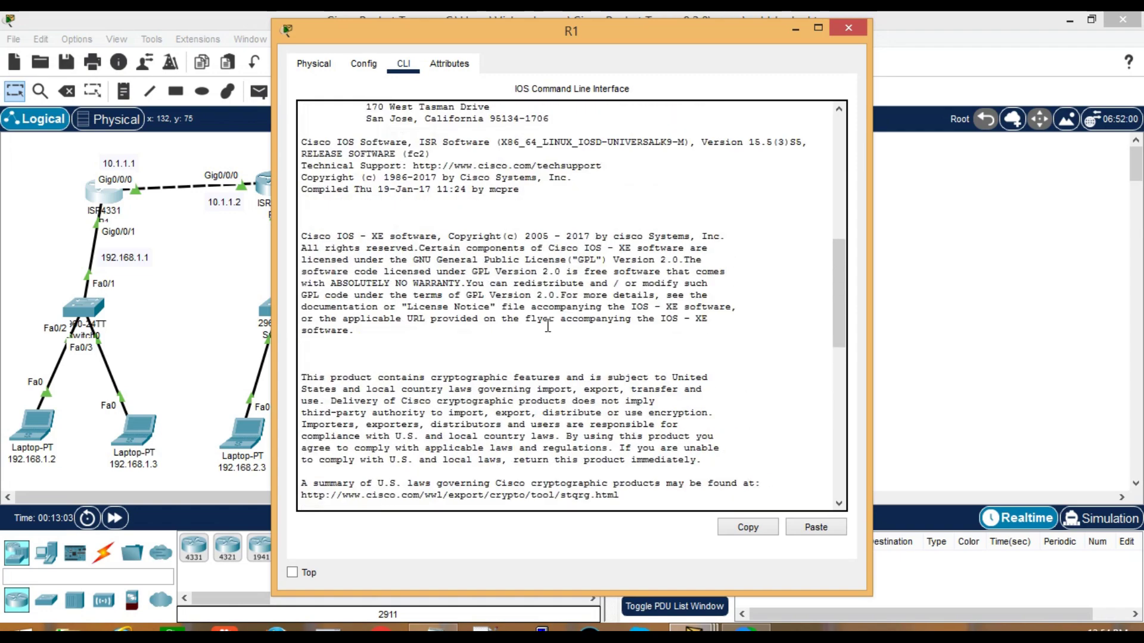
pyautogui.scroll(7, 573, 362)
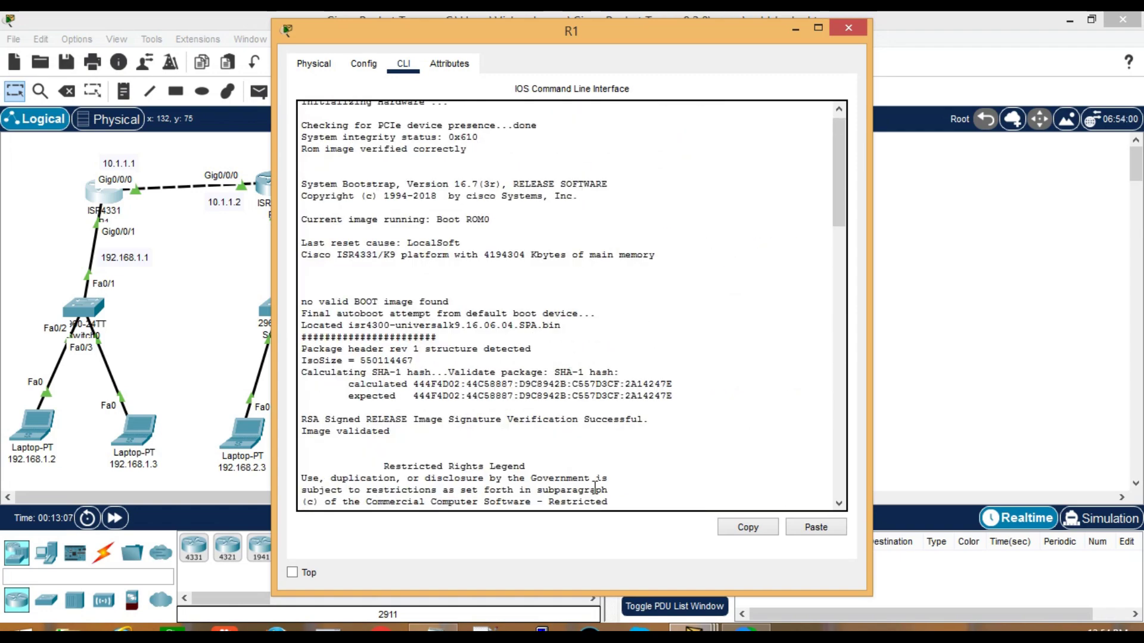
pyautogui.scroll(1, 572, 363)
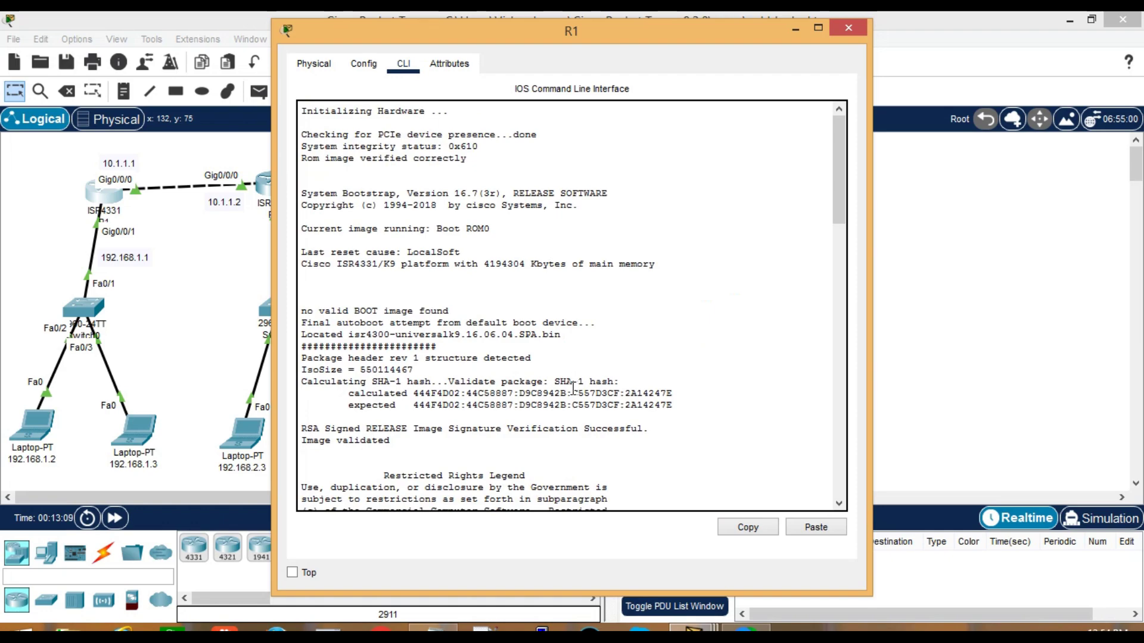
pyautogui.scroll(-12, 573, 388)
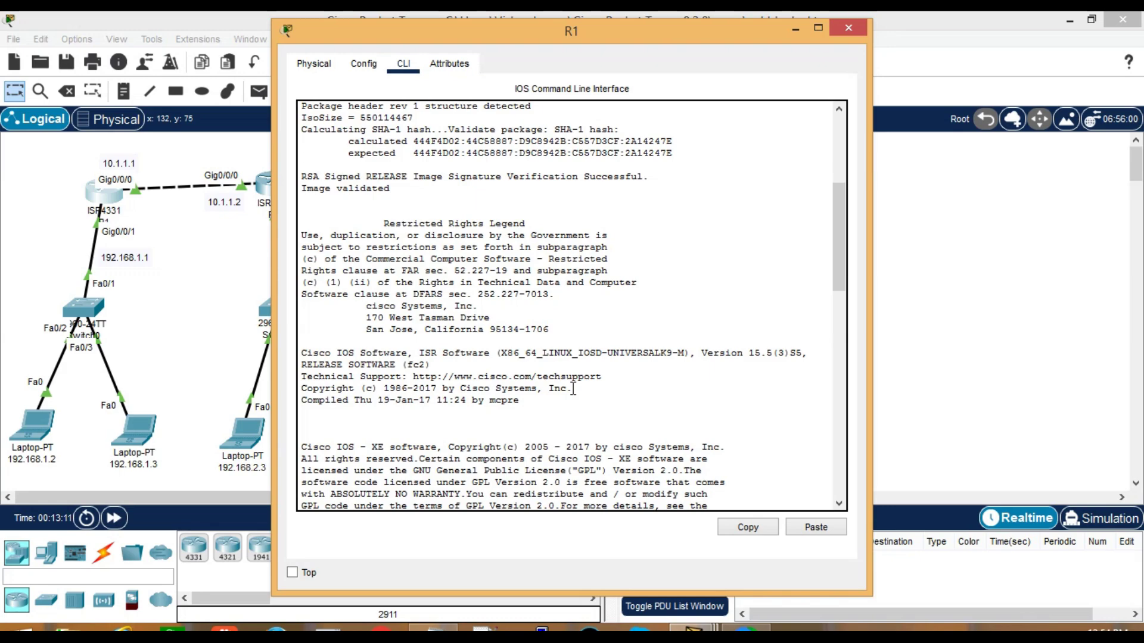
pyautogui.scroll(-7, 573, 387)
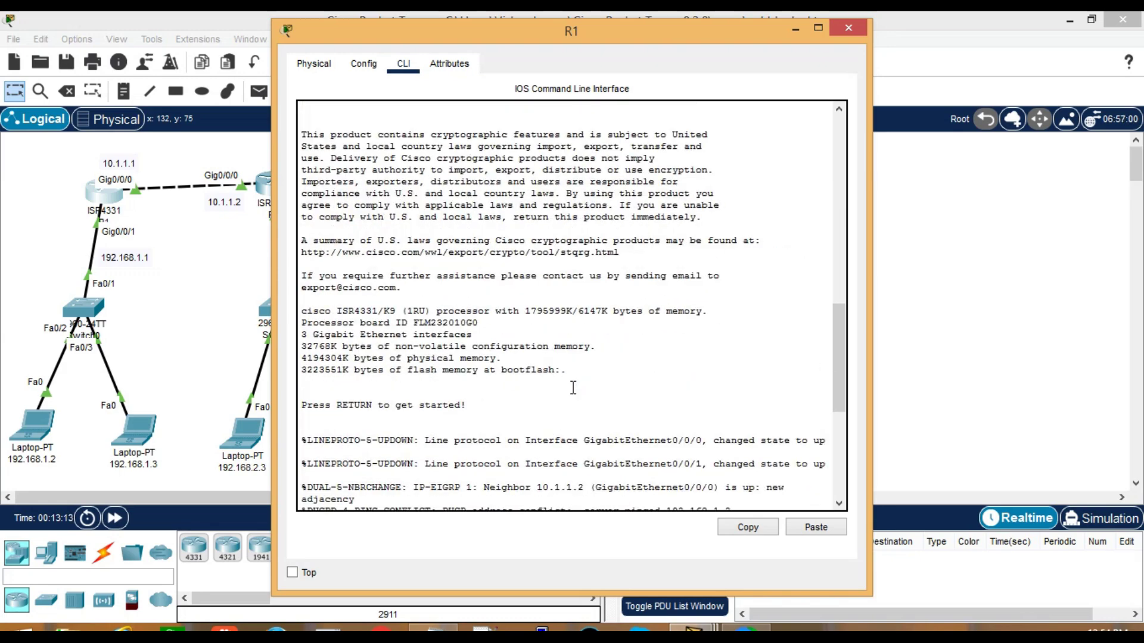
pyautogui.scroll(-6, 573, 388)
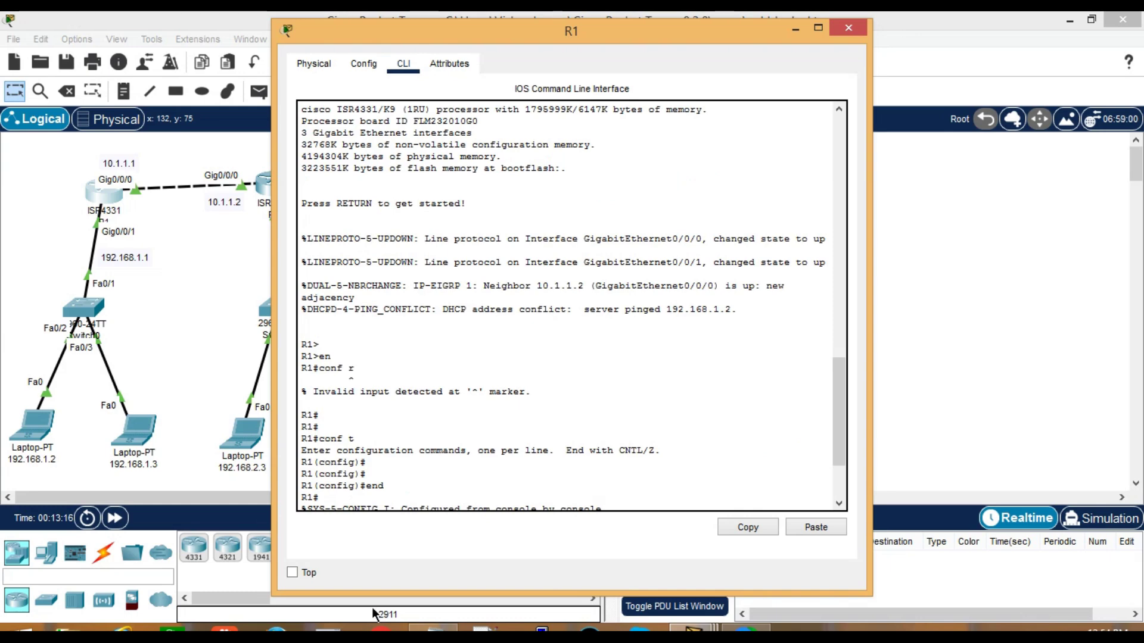
# Run show running-config on R1 and page down to select the access-list 100 telnet deny line
pyautogui.write('SH')
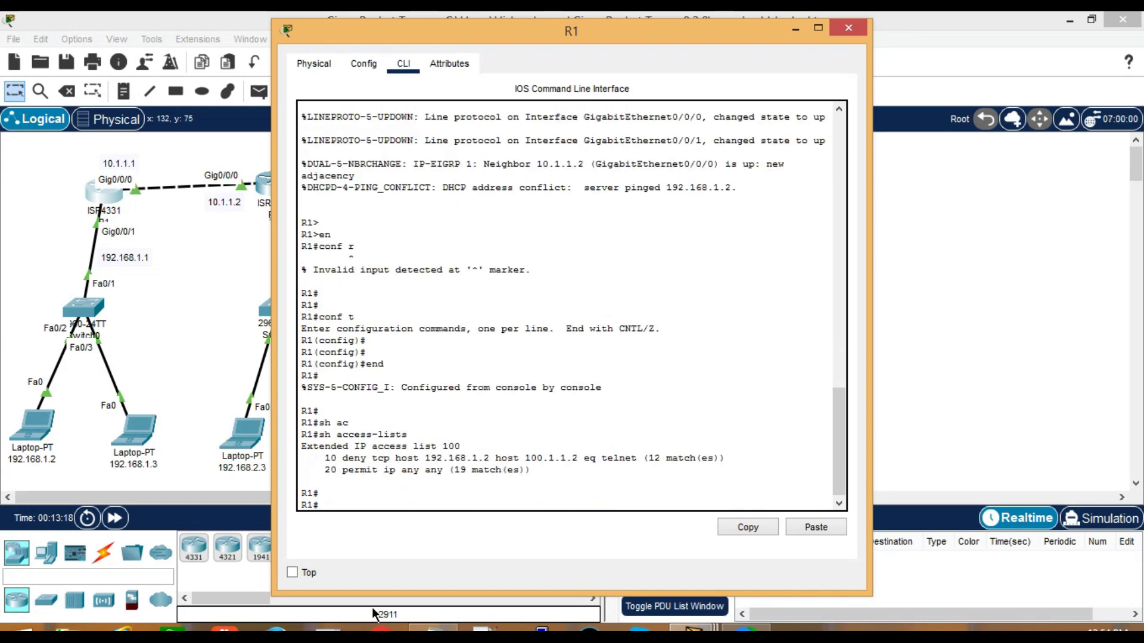
pyautogui.write(' RUN')
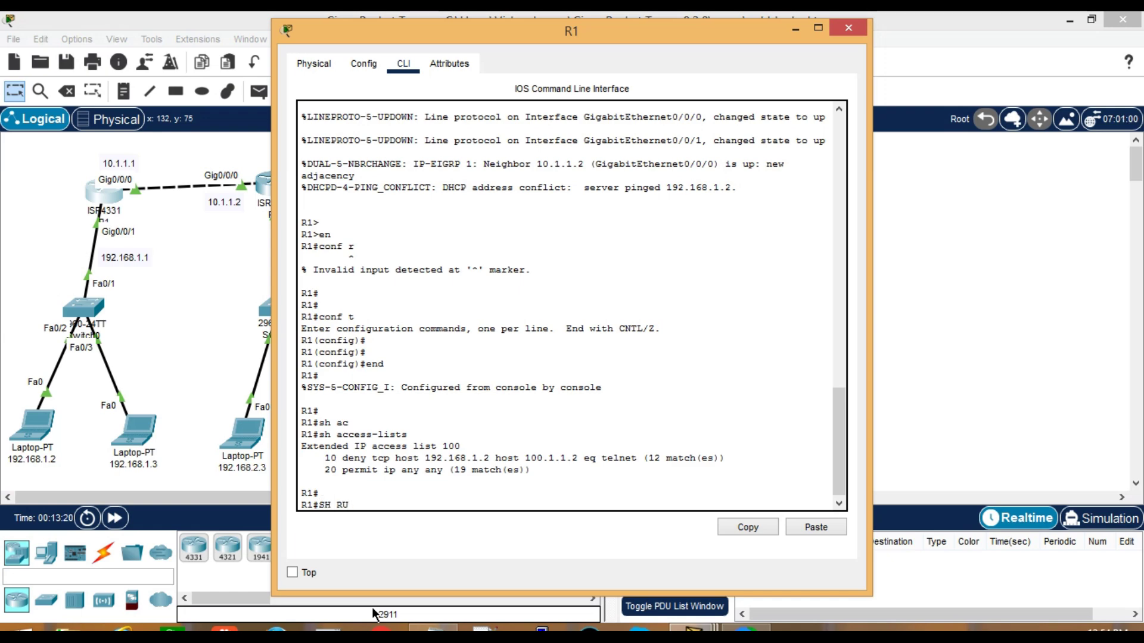
pyautogui.press('Tab')
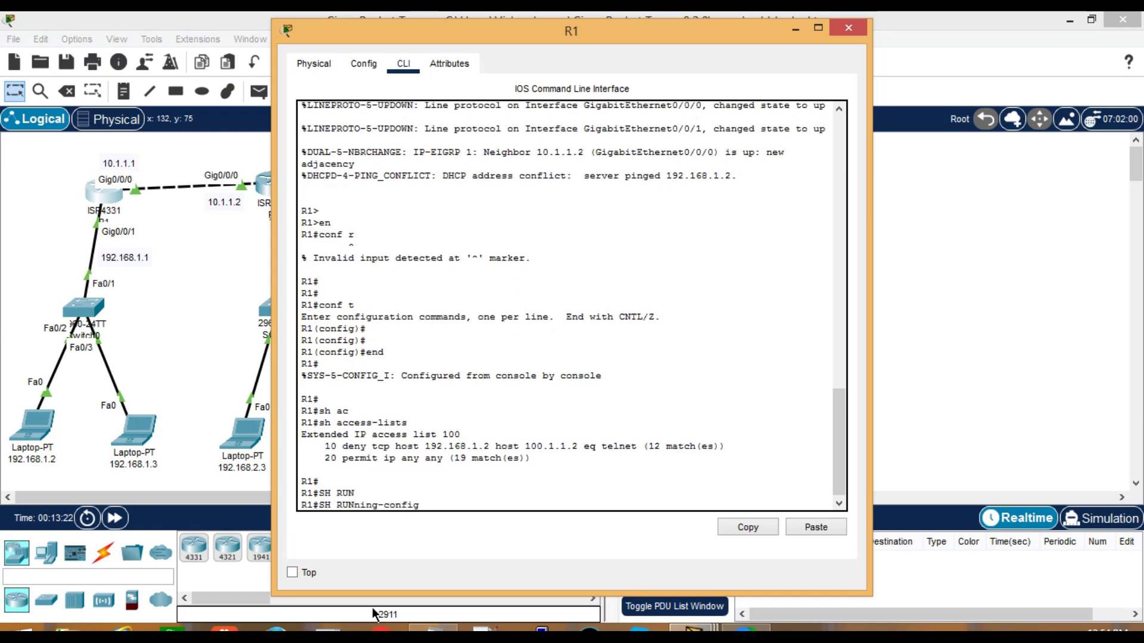
pyautogui.press('Return')
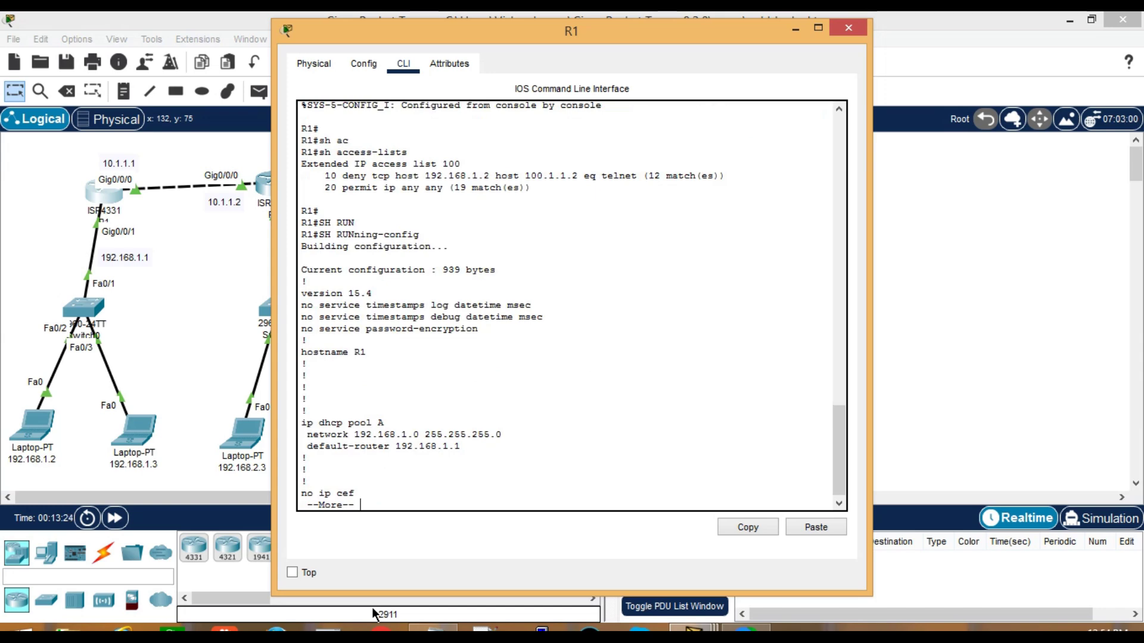
pyautogui.scroll(6, 619, 434)
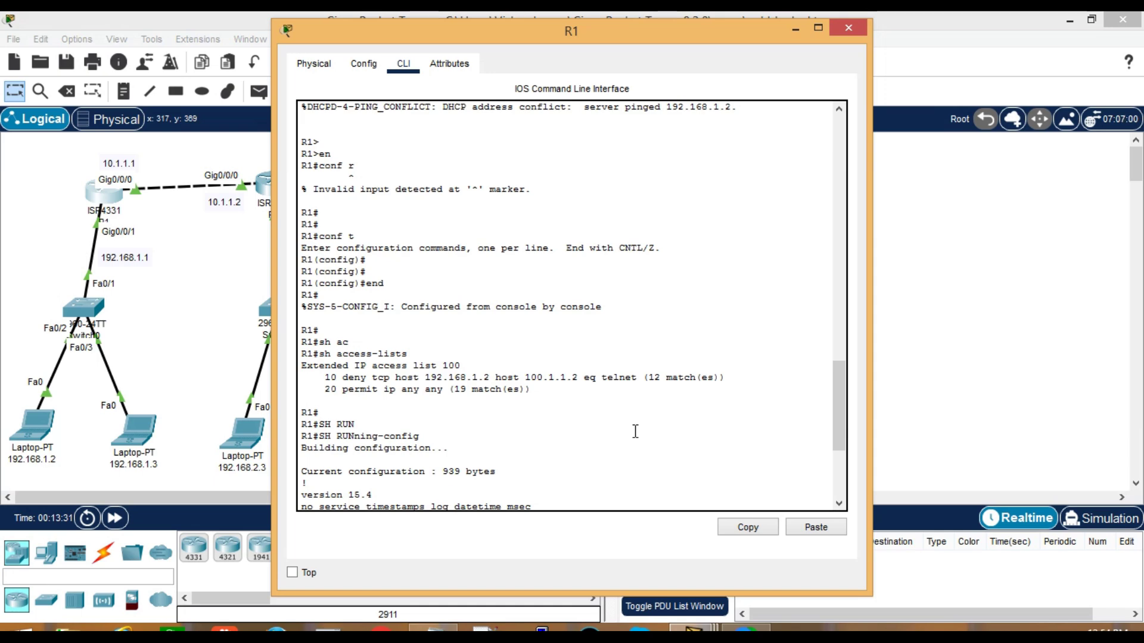
pyautogui.scroll(-7, 635, 430)
pyautogui.press('space')
pyautogui.press('space')
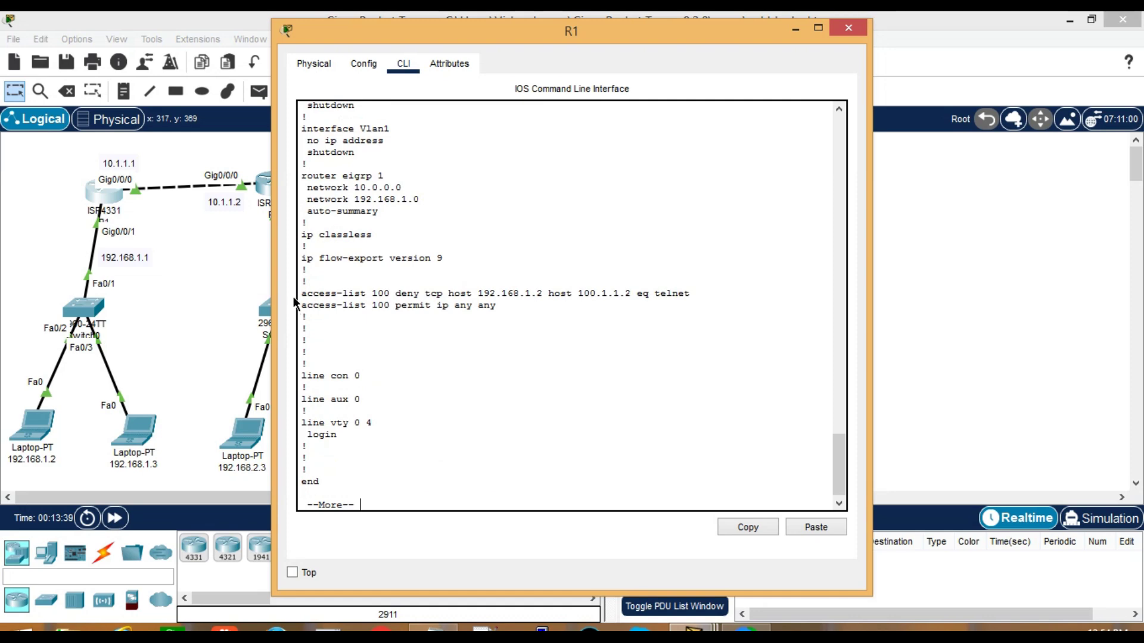
pyautogui.moveTo(301, 293); pyautogui.dragTo(691, 294)
pyautogui.hotkey('ctrl', 'c')
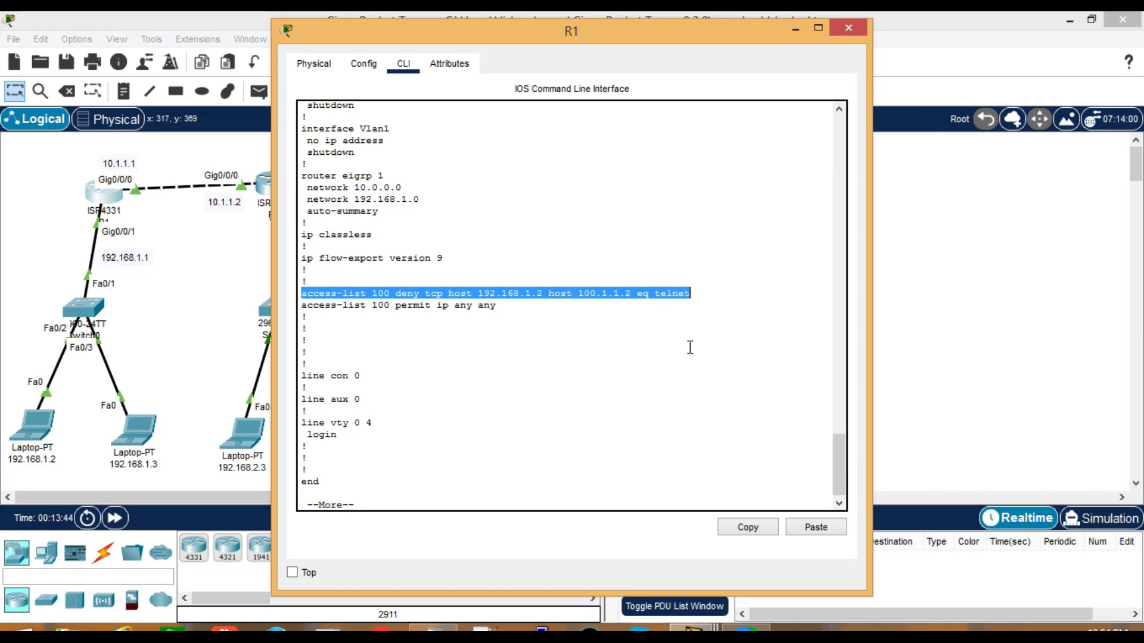
# Paste the copied telnet deny line at R1(config)# prefixed with 'no' to remove it
pyautogui.rightClick(690, 348)
pyautogui.click(724, 358)
pyautogui.click(498, 466)
pyautogui.press('Return')
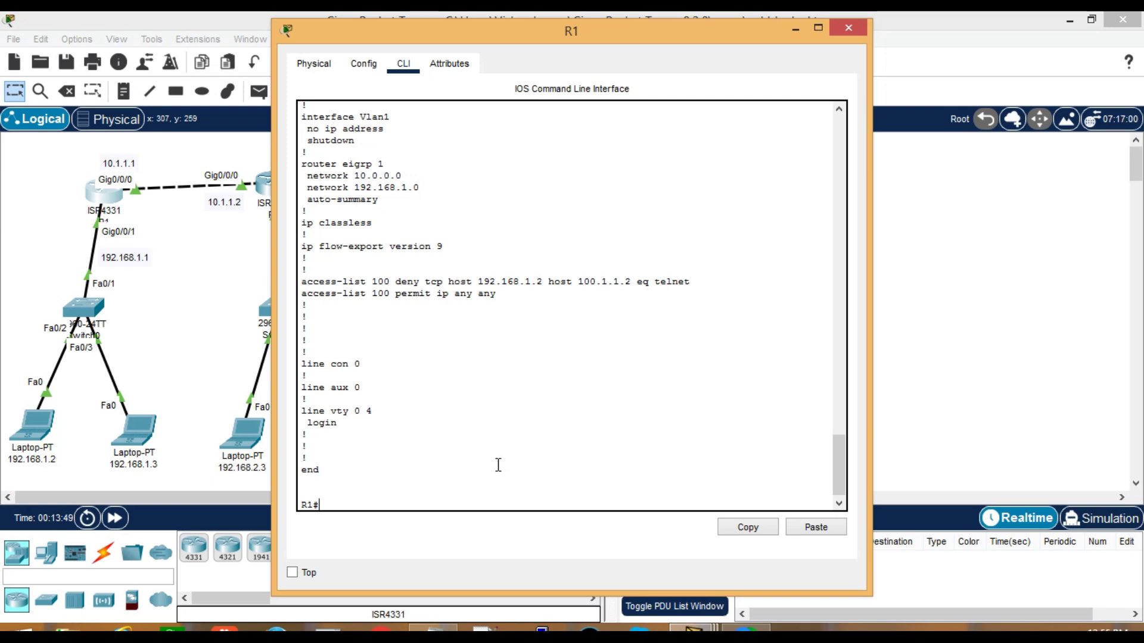
pyautogui.press('Return')
pyautogui.write('conf t')
pyautogui.press('Return')
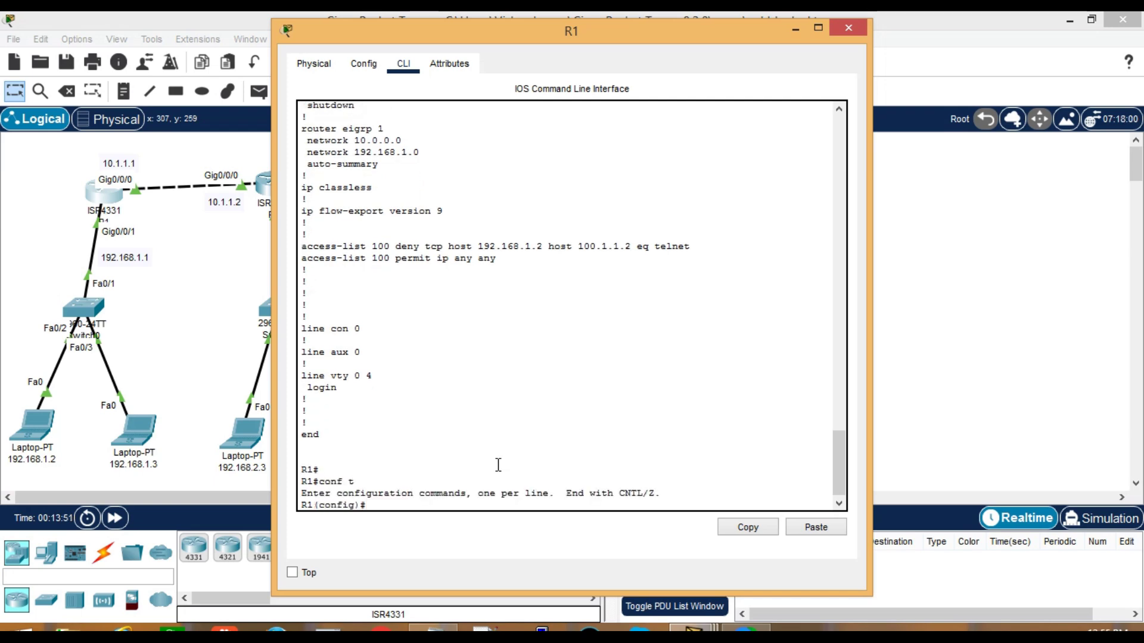
pyautogui.press('Return')
pyautogui.rightClick(489, 459)
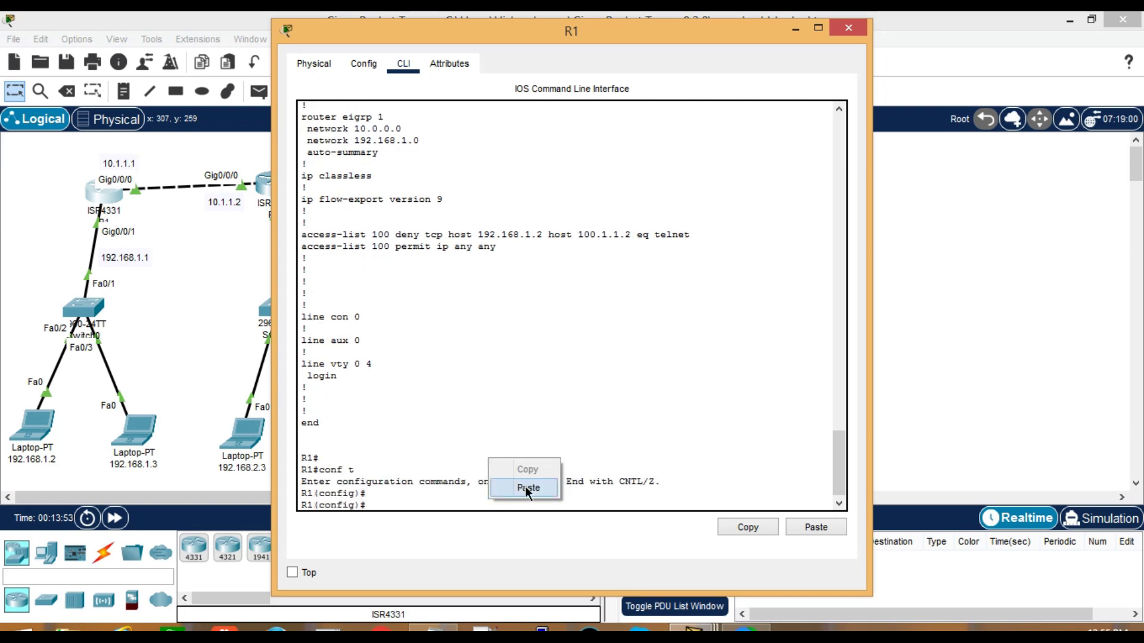
pyautogui.click(524, 486)
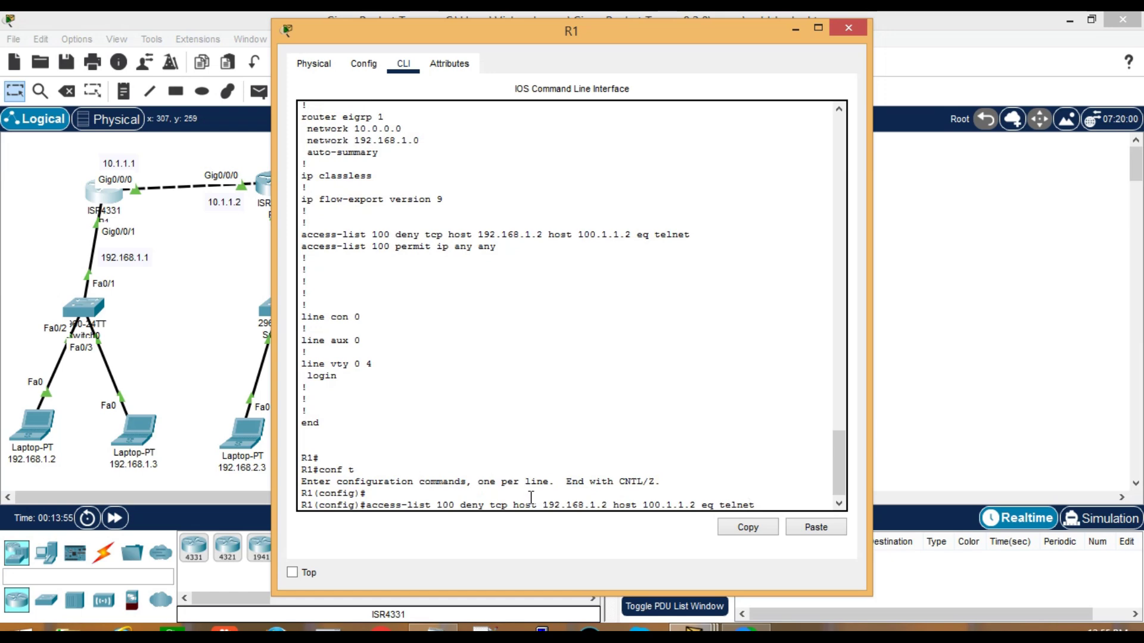
pyautogui.press('Left')
pyautogui.press('Left')
pyautogui.press('Left')
pyautogui.press('Left')
pyautogui.press('Left')
pyautogui.press('Left')
pyautogui.press('Left')
pyautogui.press('Left')
pyautogui.press('Left')
pyautogui.press('Left')
pyautogui.press('Left')
pyautogui.press('Left')
pyautogui.press('Left')
pyautogui.press('Left')
pyautogui.press('Left')
pyautogui.press('Left')
pyautogui.press('Left')
pyautogui.press('Left')
pyautogui.press('Left')
pyautogui.press('Left')
pyautogui.write('no')
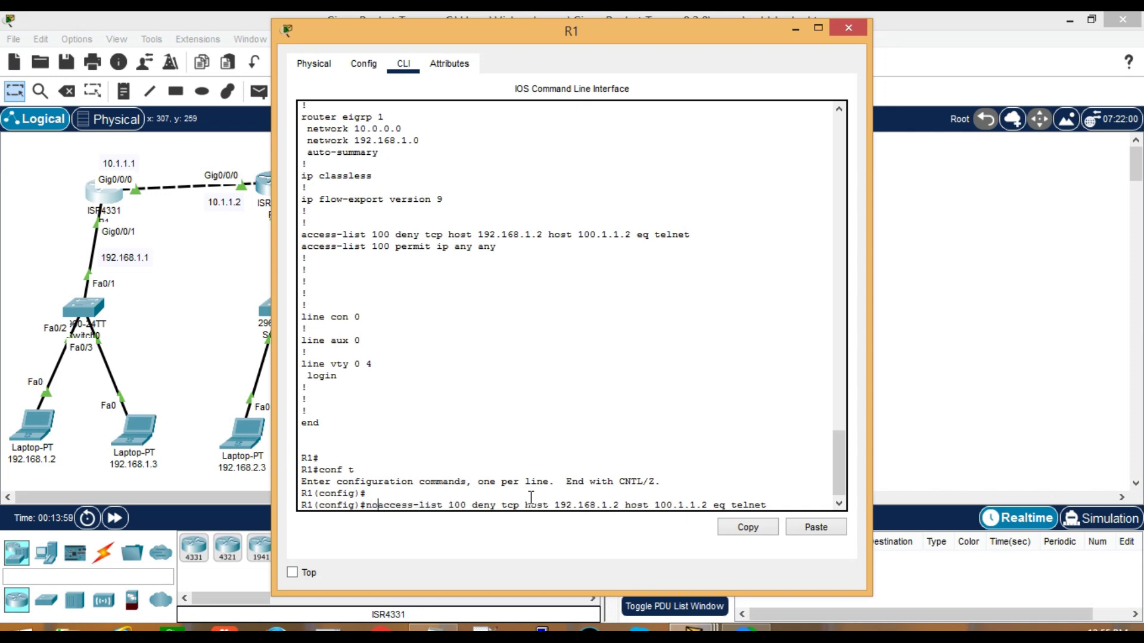
pyautogui.press('Return')
pyautogui.press('Return')
pyautogui.press('Return')
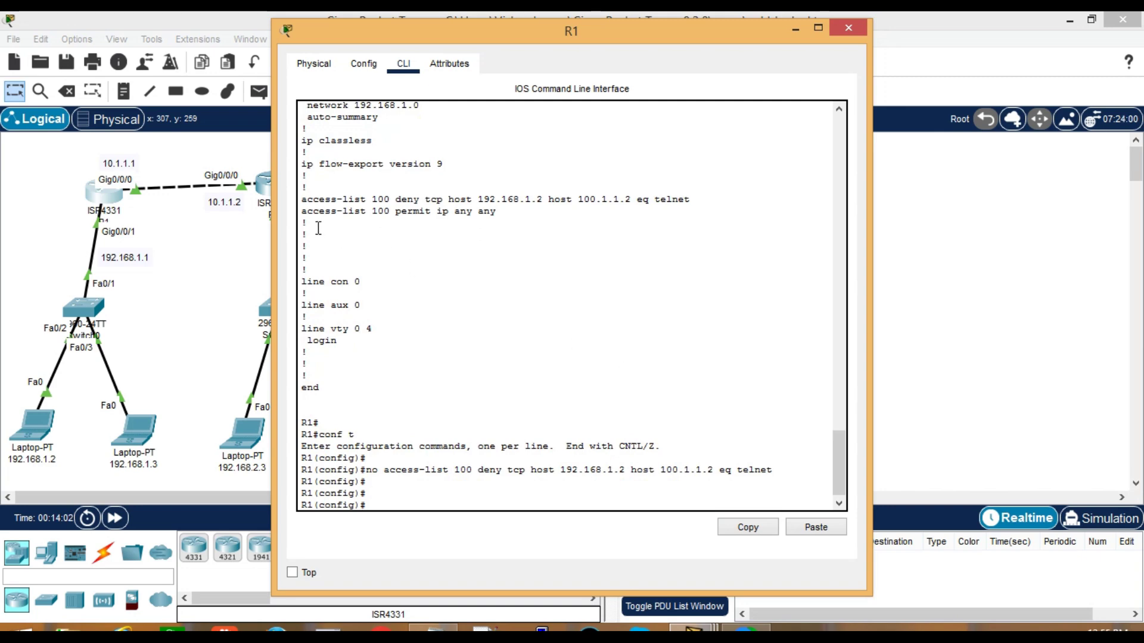
# Remove the 'permit ip any any' entry from access-list 100 the same way with 'no'
pyautogui.moveTo(300, 213); pyautogui.dragTo(498, 211)
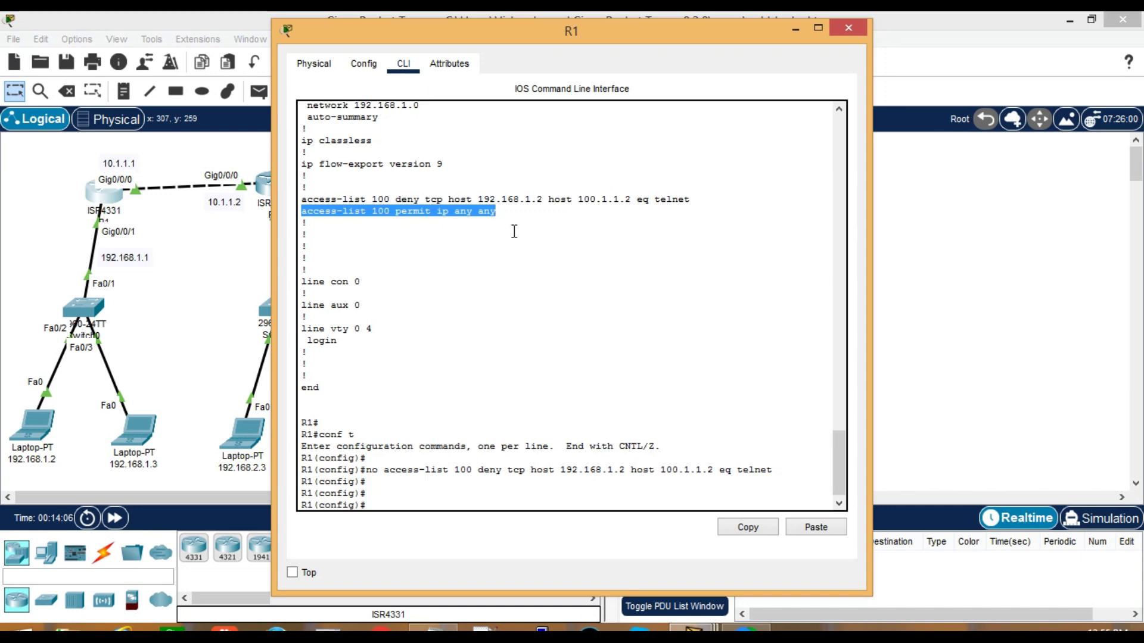
pyautogui.rightClick(512, 230)
pyautogui.click(549, 240)
pyautogui.click(527, 493)
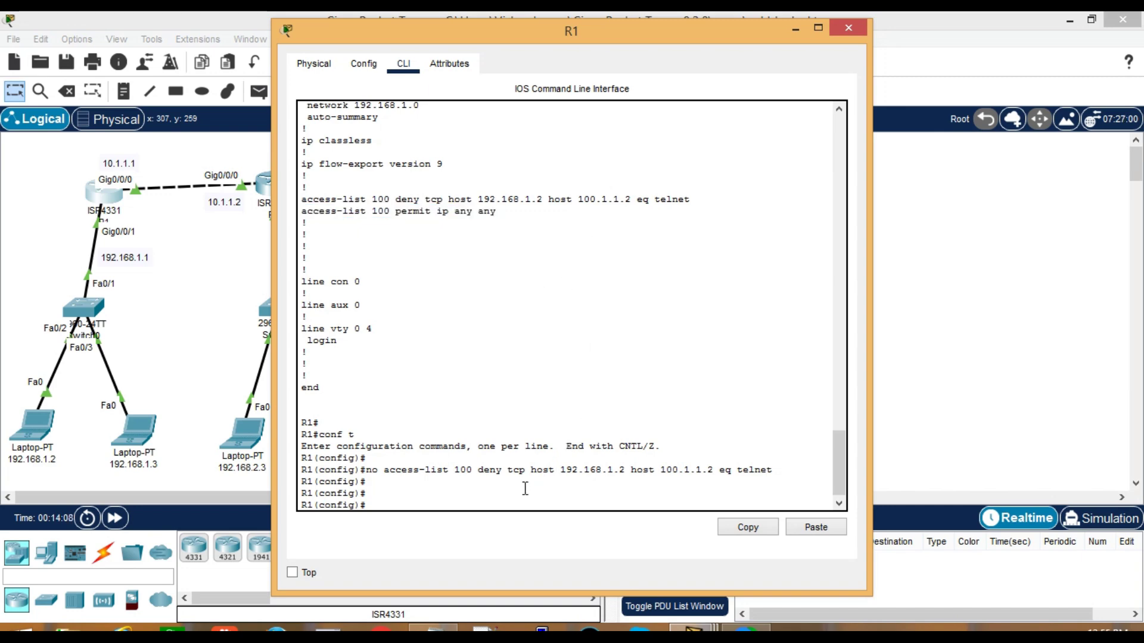
pyautogui.rightClick(524, 482)
pyautogui.click(556, 517)
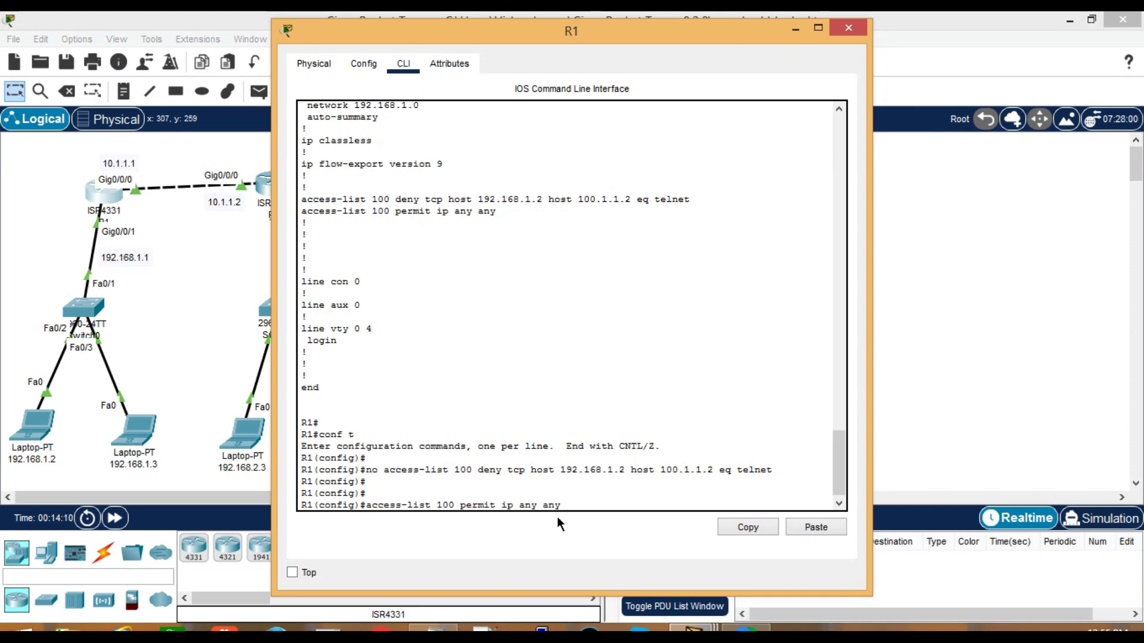
pyautogui.press('Left')
pyautogui.press('Left')
pyautogui.press('Left')
pyautogui.press('Left')
pyautogui.press('Left')
pyautogui.press('Left')
pyautogui.press('Left')
pyautogui.press('Left')
pyautogui.press('Left')
pyautogui.press('Left')
pyautogui.press('Left')
pyautogui.press('Left')
pyautogui.press('Left')
pyautogui.press('Left')
pyautogui.press('Left')
pyautogui.press('Left')
pyautogui.press('Left')
pyautogui.press('Left')
pyautogui.press('Left')
pyautogui.press('Left')
pyautogui.write('no')
pyautogui.press('Return')
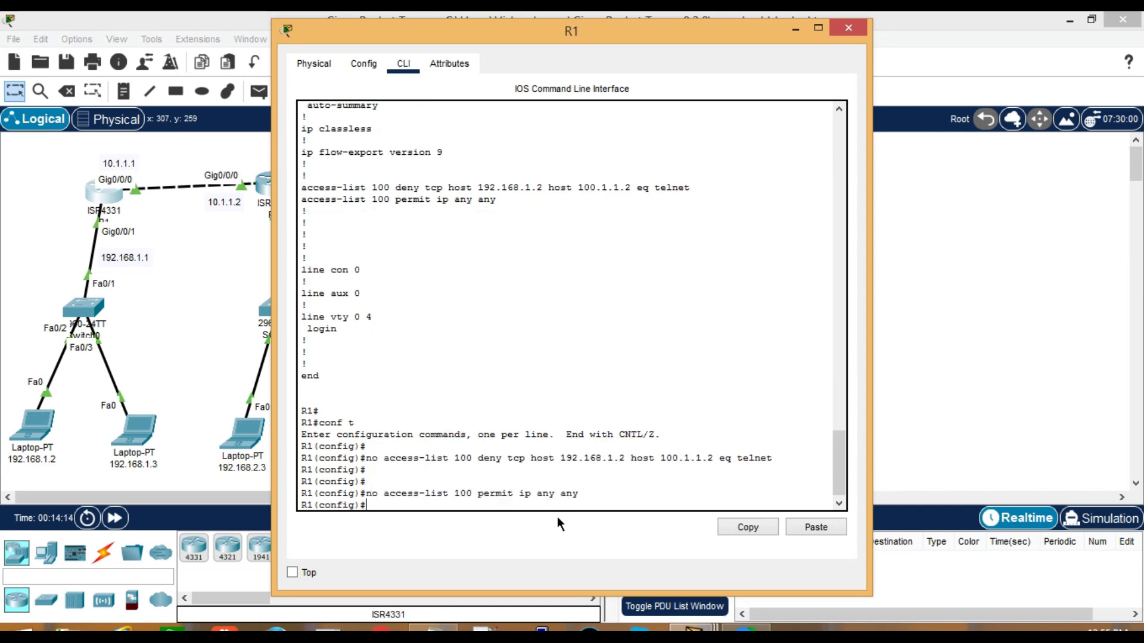
pyautogui.press('Return')
pyautogui.press('Return')
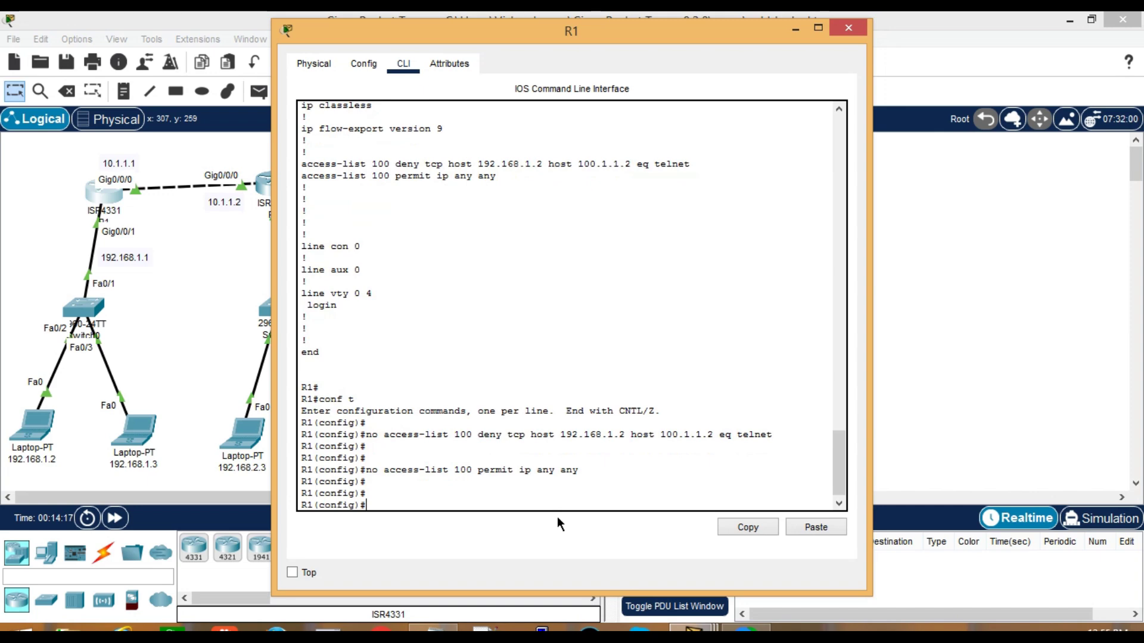
# Confirm with do sh access-list and, after end, show access-lists that R1 has no ACLs left
pyautogui.write('do sh access-list')
pyautogui.press('Return')
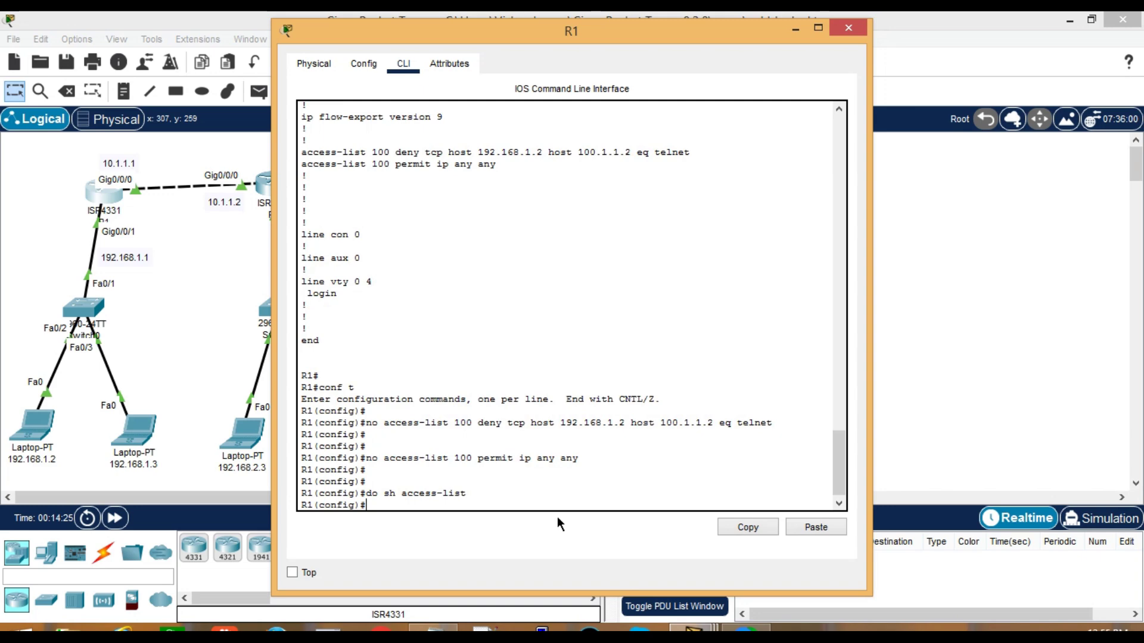
pyautogui.write('end')
pyautogui.press('Return')
pyautogui.press('Return')
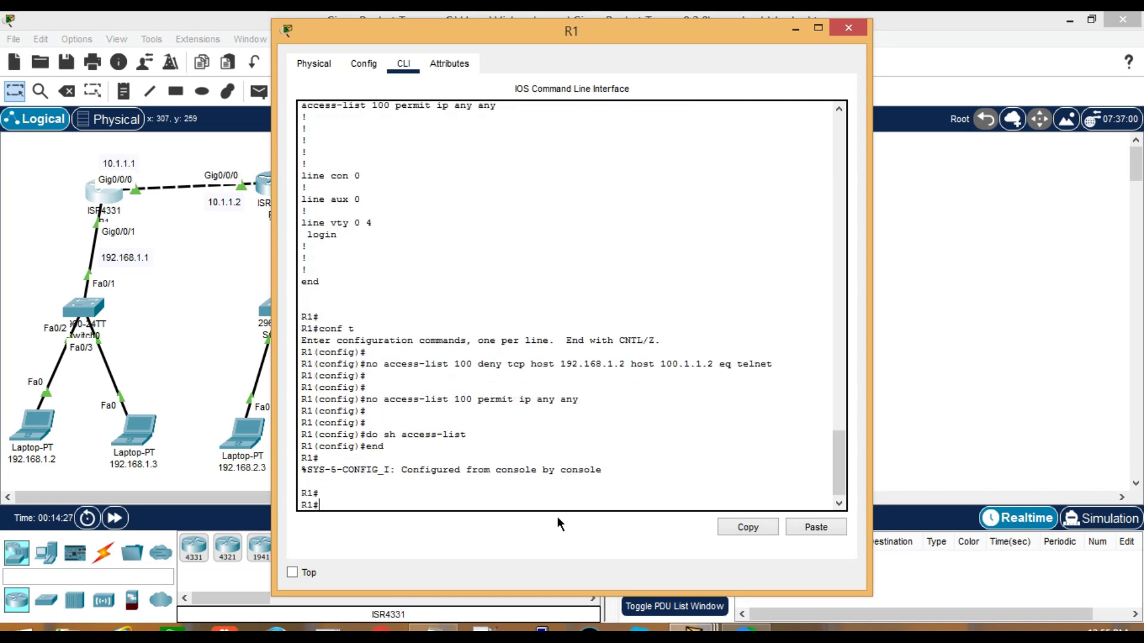
pyautogui.write('sh acc')
pyautogui.press('Tab')
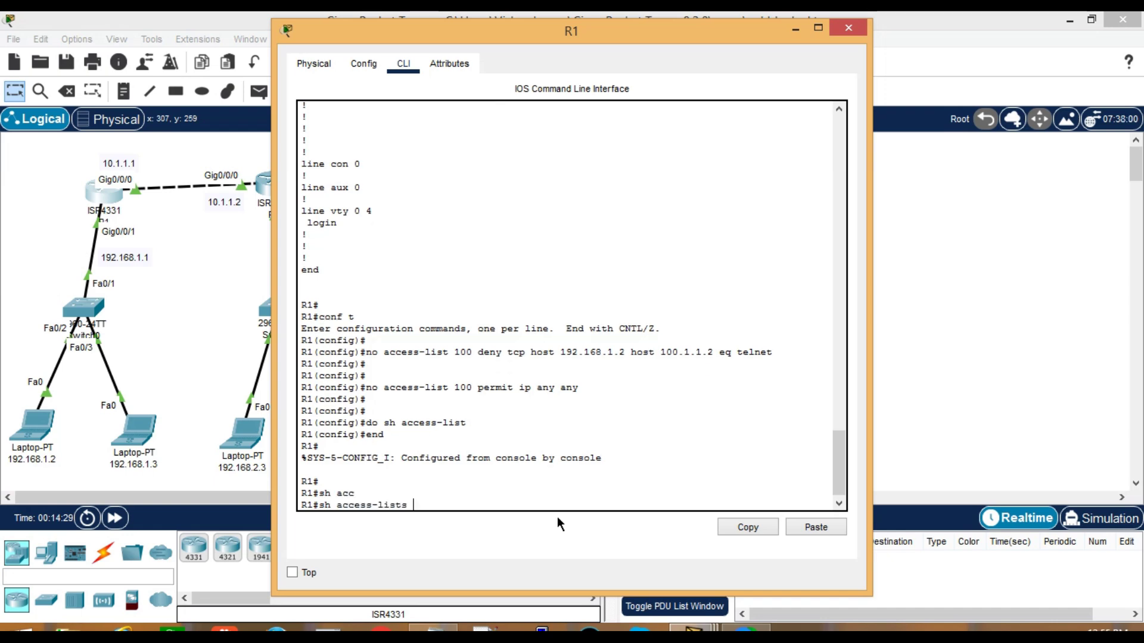
pyautogui.press('Return')
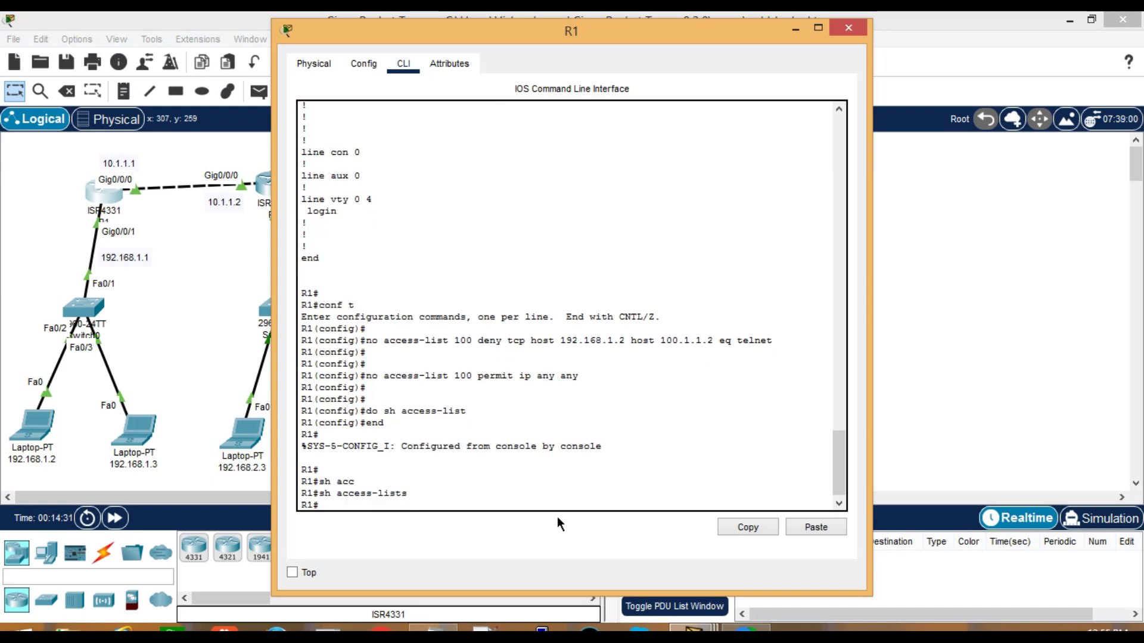
# Close R1 and run telnet 100.1.1.2 from laptop 192.168.1.2, now reaching a login prompt
pyautogui.click(24, 420)
pyautogui.click(27, 424)
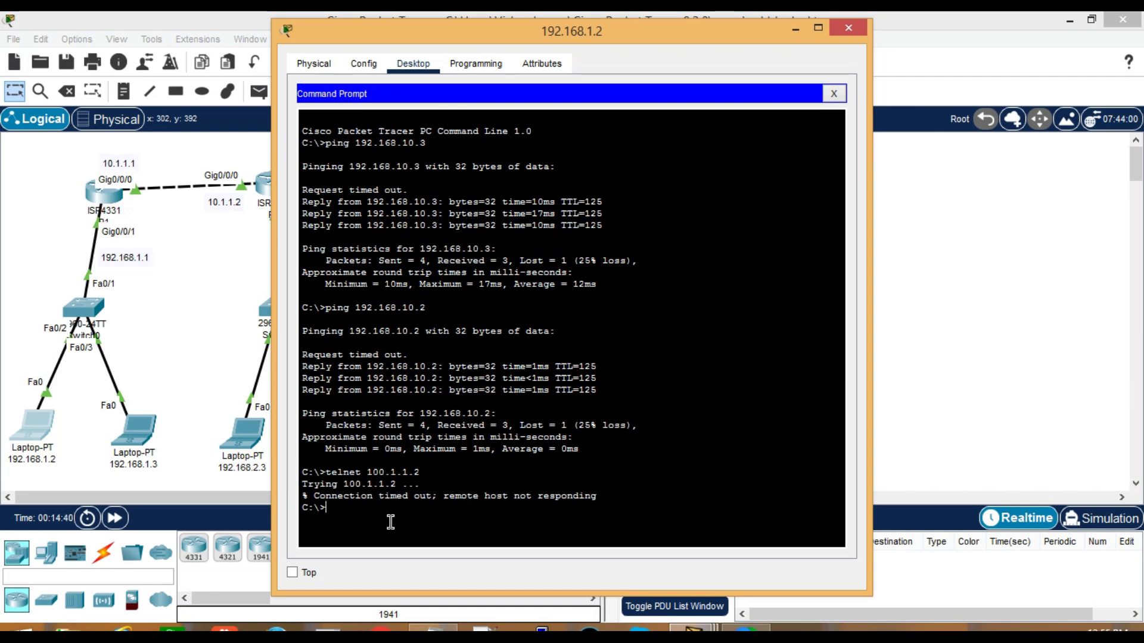
pyautogui.write('telnet 100.1.1.2')
pyautogui.press('Return')
# Try two telnet logins with guessed usernames, both failing, then switch to the extended acl notes
pyautogui.write('cisco')
pyautogui.press('Return')
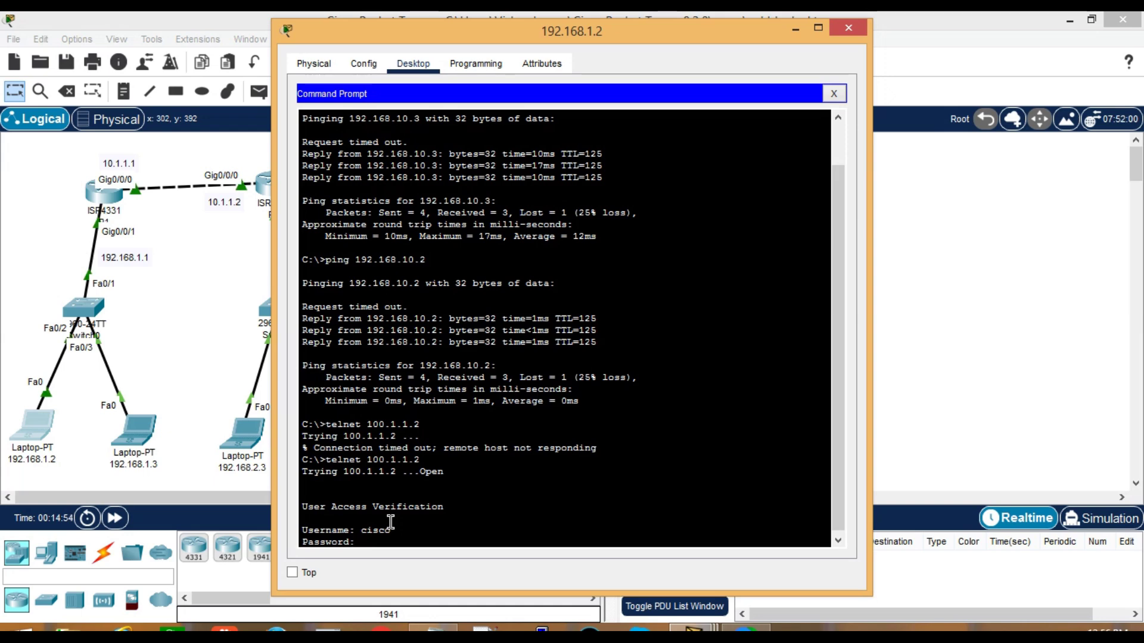
pyautogui.press('Return')
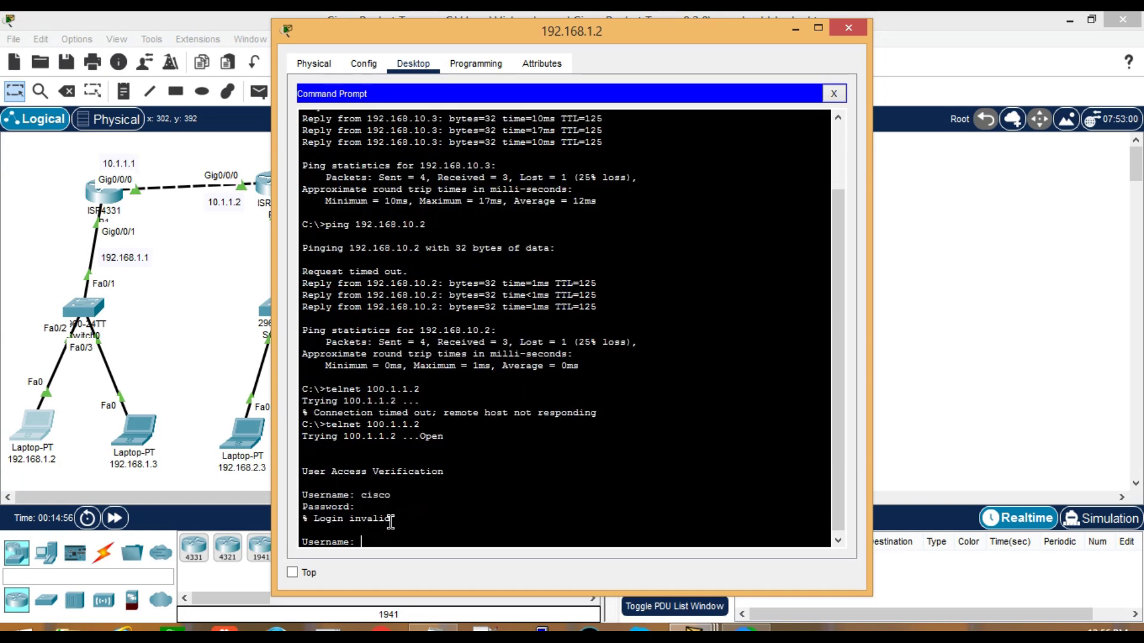
pyautogui.press('Return')
pyautogui.write('telnet123')
pyautogui.press('Return')
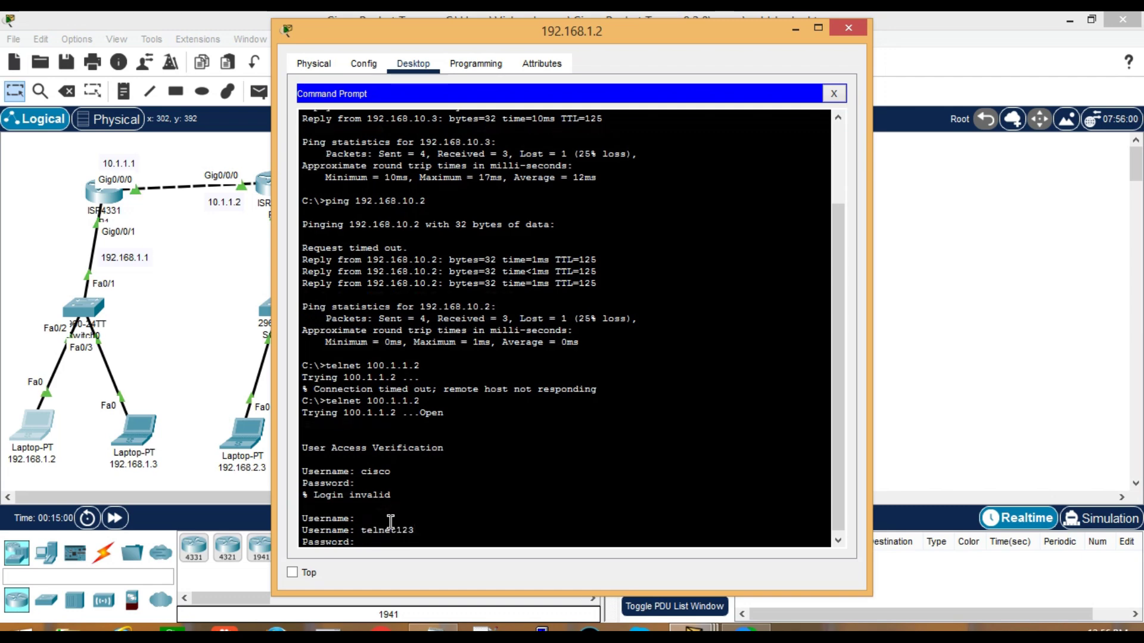
pyautogui.press('Return')
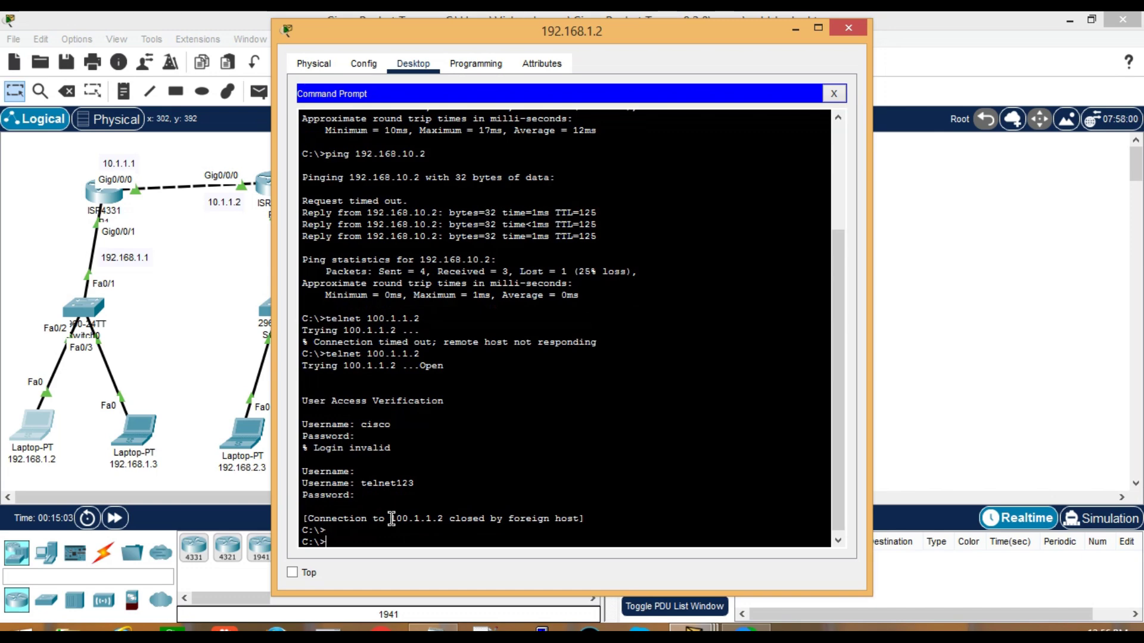
pyautogui.hotkey('alt', 'Tab')
pyautogui.click(822, 436)
# Scroll up the extended acl notes to the telnet username and password lines, then return to the laptop prompt
pyautogui.scroll(4, 860, 255)
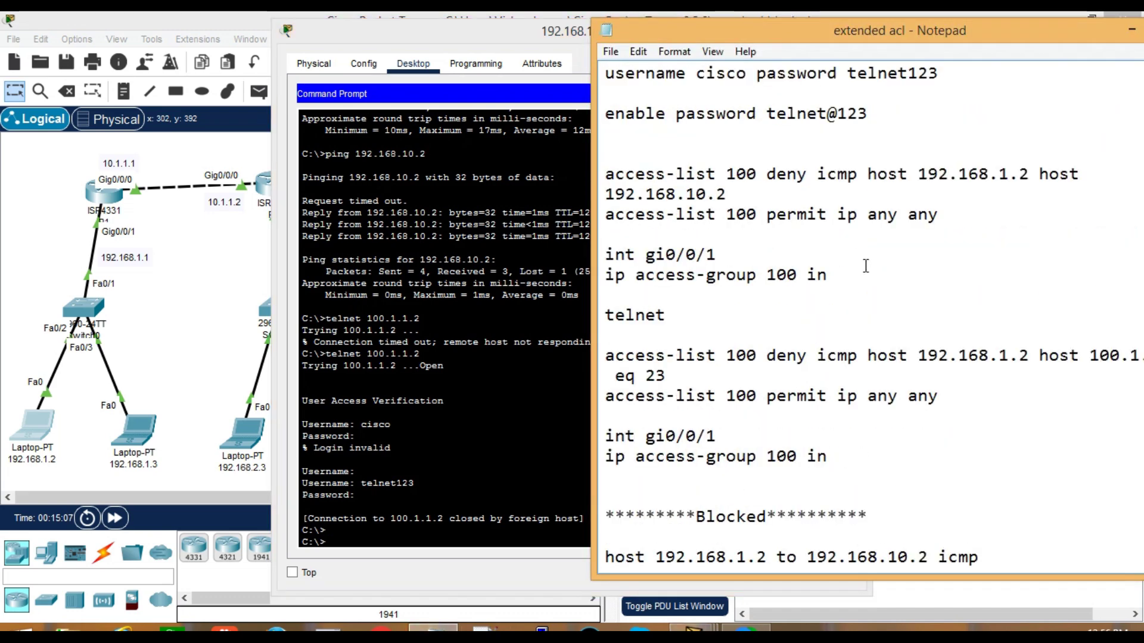
pyautogui.scroll(3, 865, 265)
pyautogui.moveTo(837, 255); pyautogui.dragTo(954, 259)
pyautogui.click(928, 296)
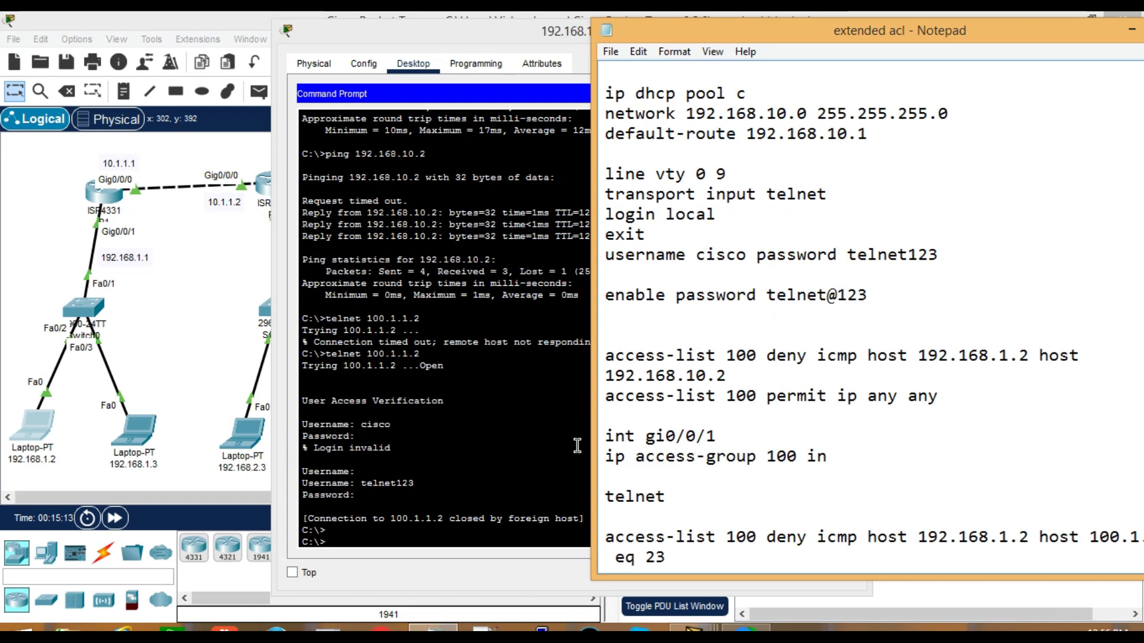
pyautogui.click(486, 491)
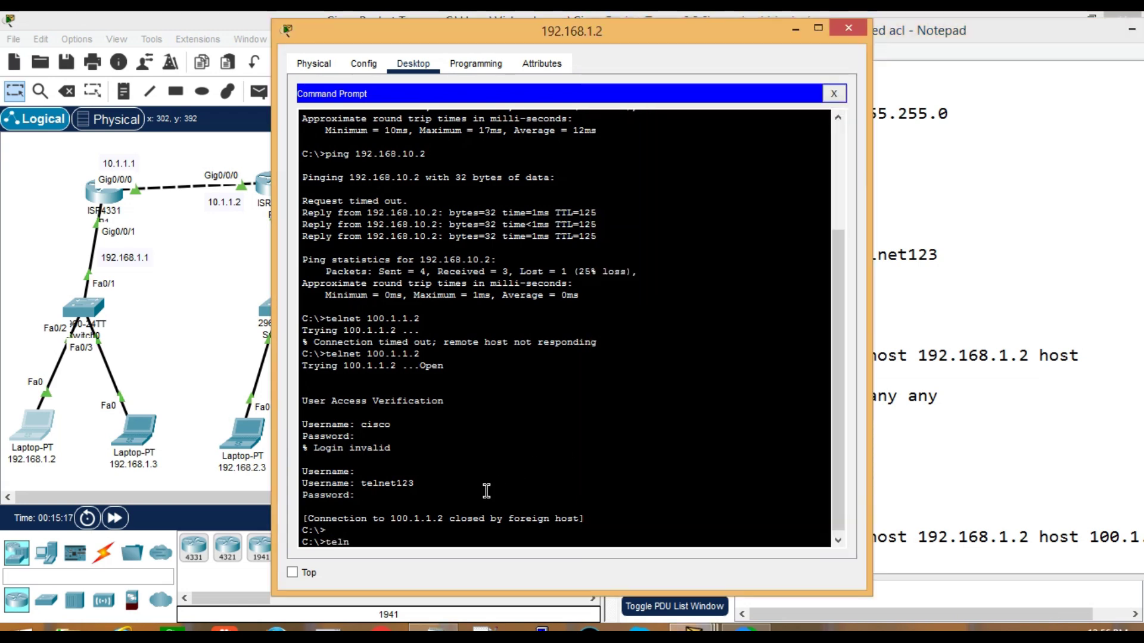
# Rerun telnet 100.1.1.2 from the laptop and log into R3 with the noted credentials
pyautogui.write('123')
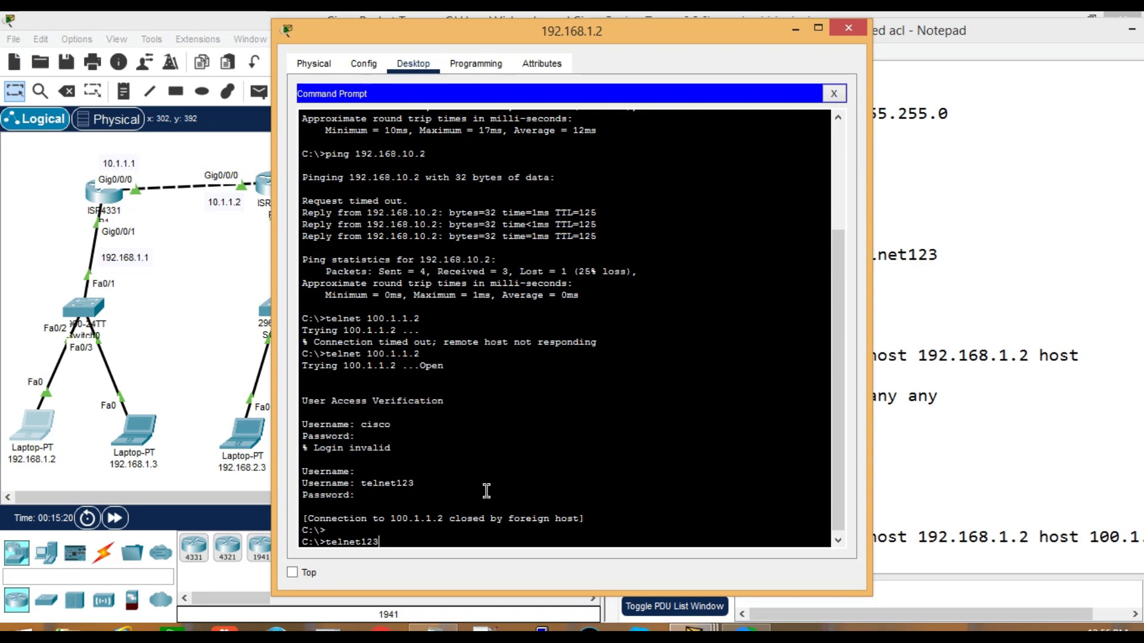
pyautogui.press('BackSpace')
pyautogui.press('BackSpace')
pyautogui.press('BackSpace')
pyautogui.press('BackSpace')
pyautogui.press('BackSpace')
pyautogui.press('BackSpace')
pyautogui.press('BackSpace')
pyautogui.press('BackSpace')
pyautogui.press('BackSpace')
pyautogui.write('telnet 100.1.1.2')
pyautogui.press('Return')
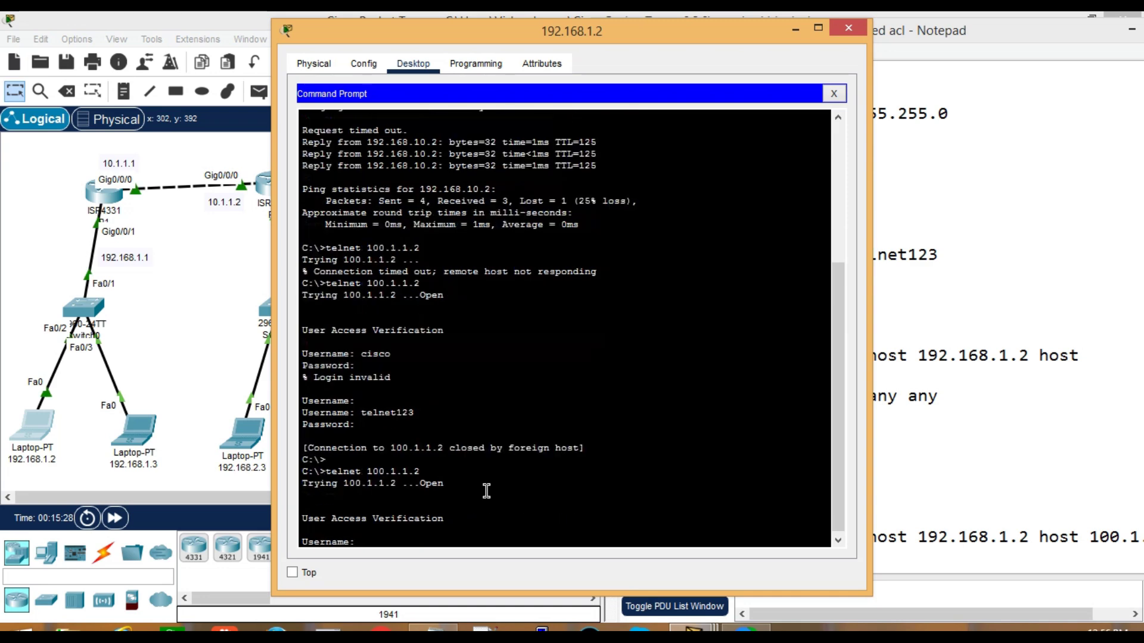
pyautogui.write('cisco')
pyautogui.press('Return')
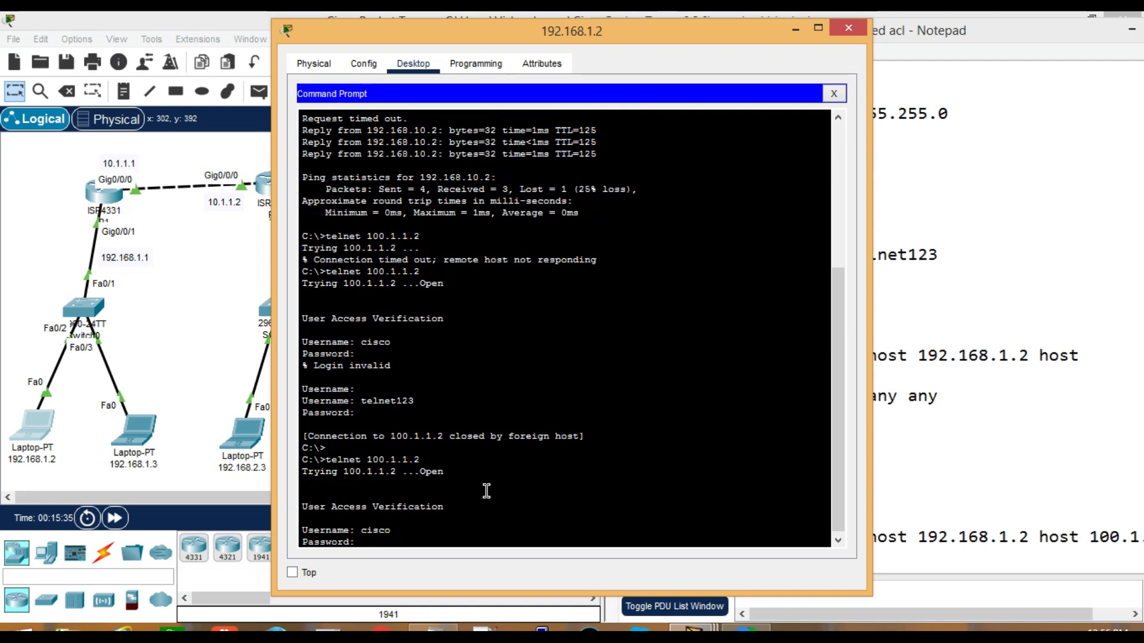
pyautogui.press('Return')
pyautogui.press('Return')
pyautogui.press('Return')
pyautogui.press('Return')
pyautogui.press('Return')
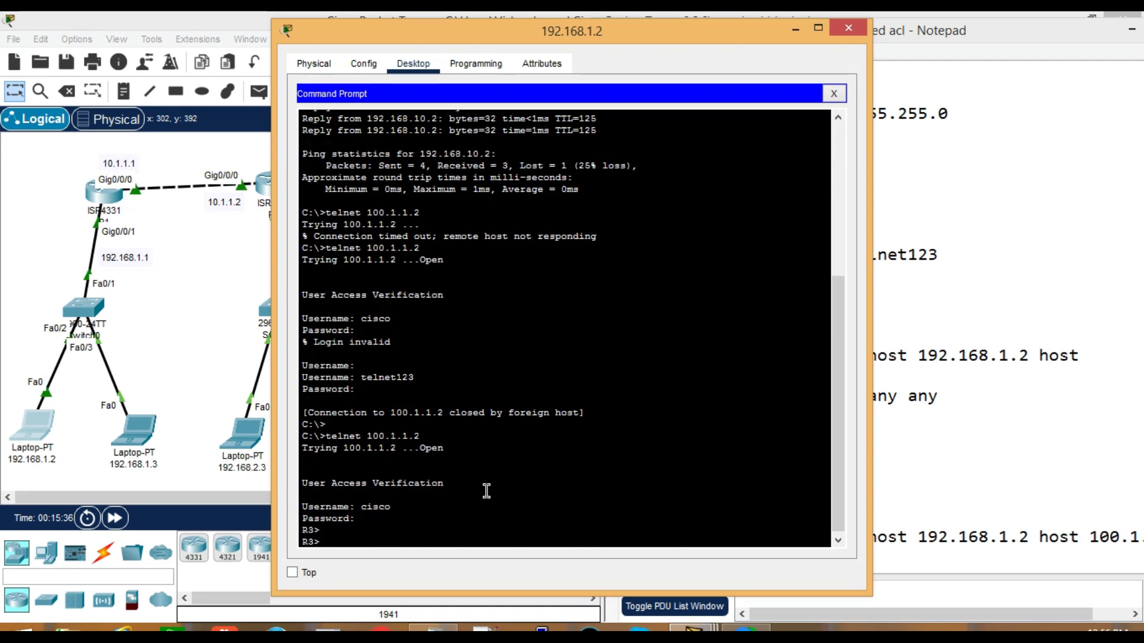
# Reach privileged mode on R3 with the enable password, then exit telnet back to the topology
pyautogui.write('e')
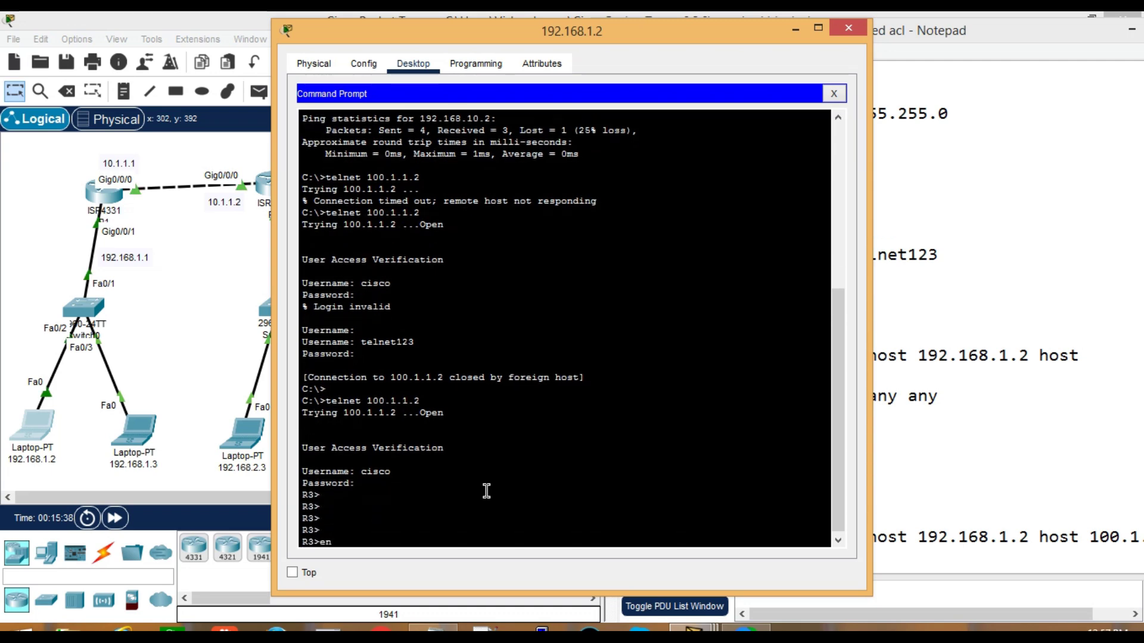
pyautogui.write('n')
pyautogui.press('Return')
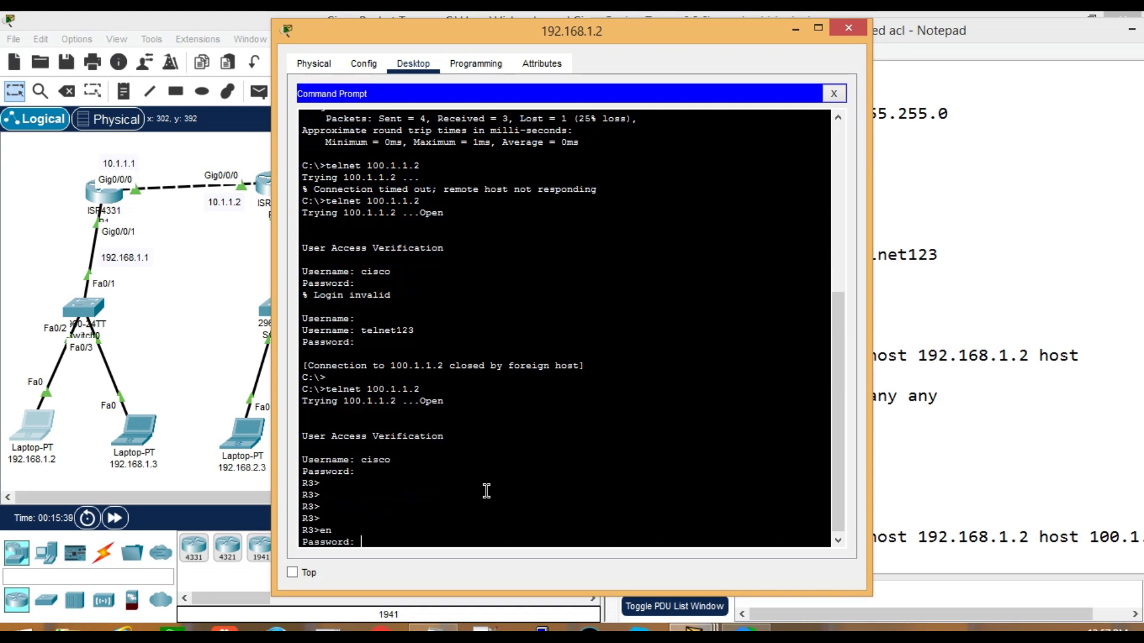
pyautogui.press('Return')
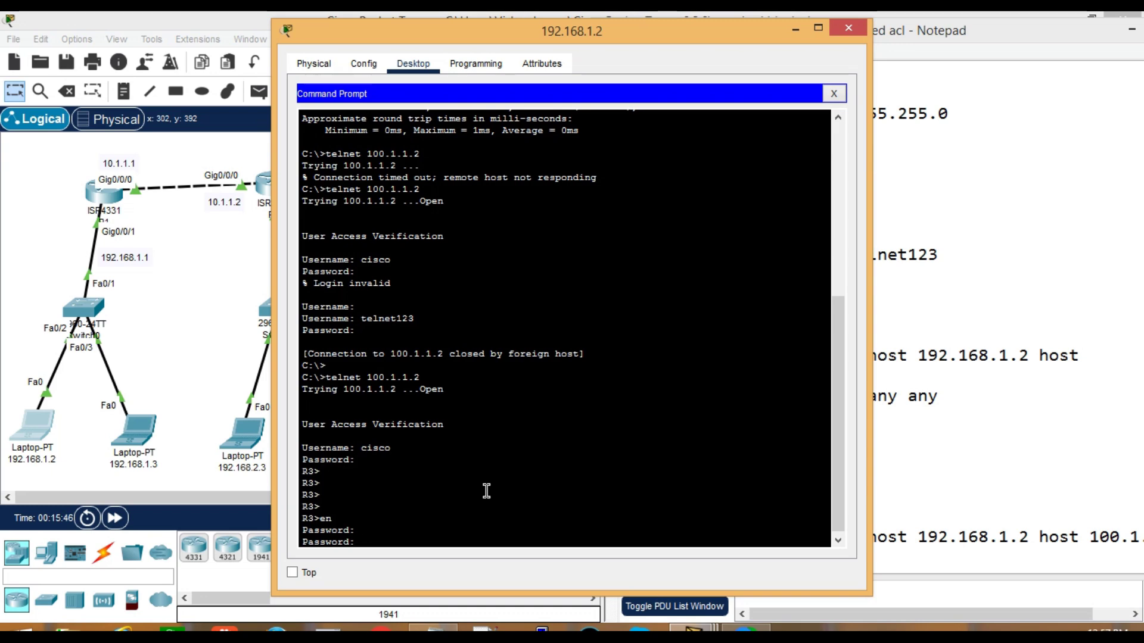
pyautogui.press('Return')
pyautogui.press('Return')
pyautogui.press('Return')
pyautogui.press('Return')
pyautogui.press('Return')
pyautogui.press('Return')
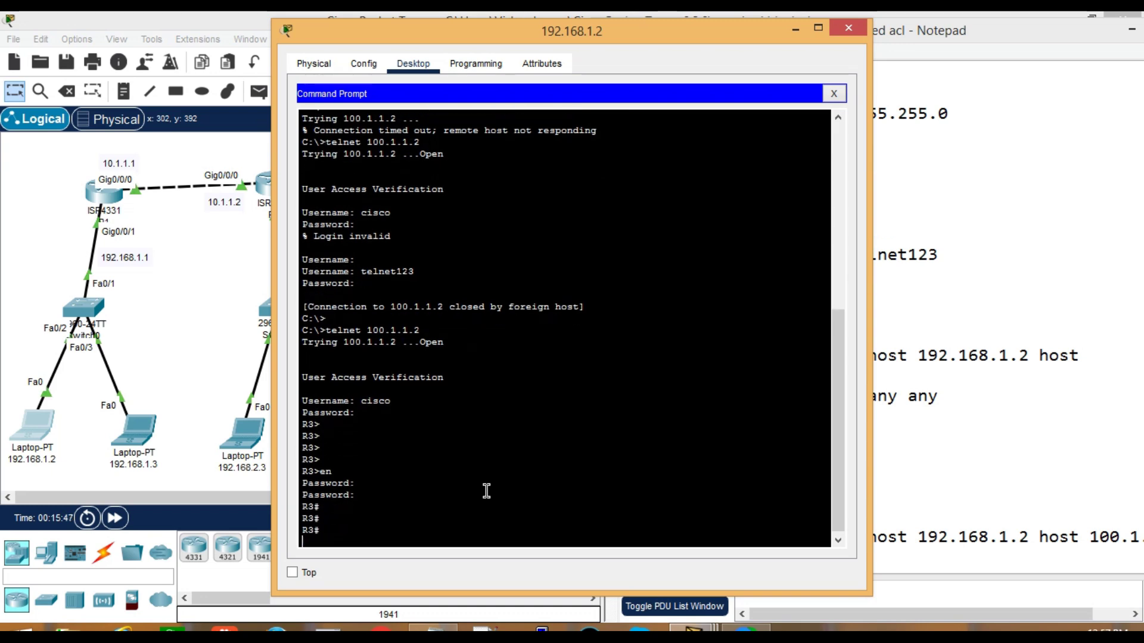
pyautogui.write('exit')
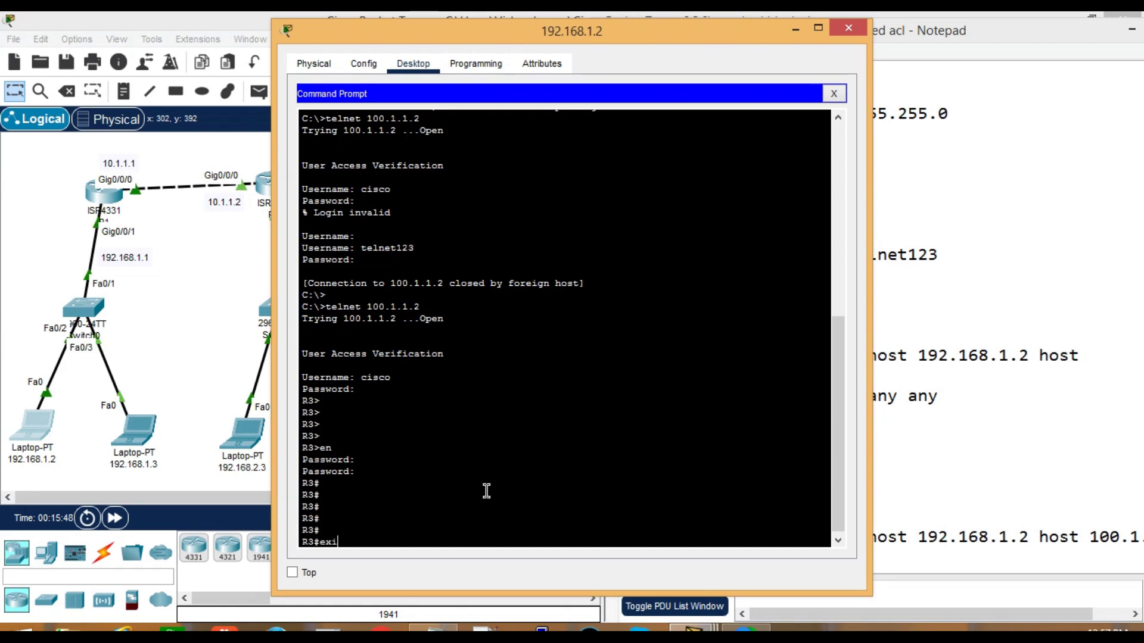
pyautogui.press('Return')
pyautogui.press('Return')
pyautogui.press('Return')
pyautogui.press('Return')
pyautogui.press('Return')
pyautogui.press('Return')
pyautogui.press('Return')
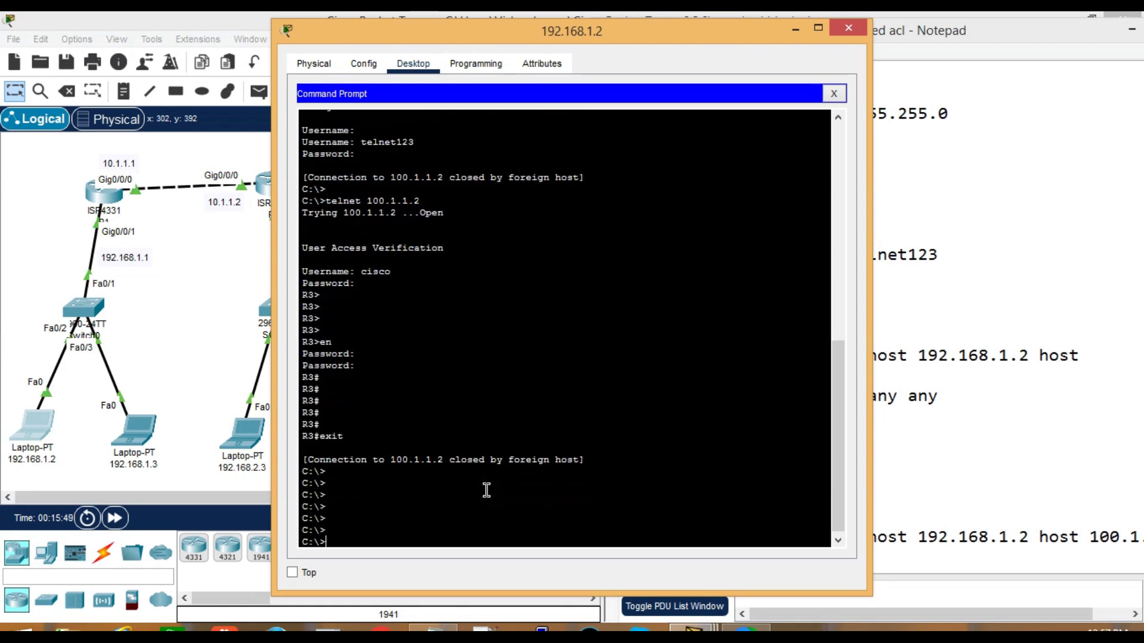
pyautogui.click(180, 342)
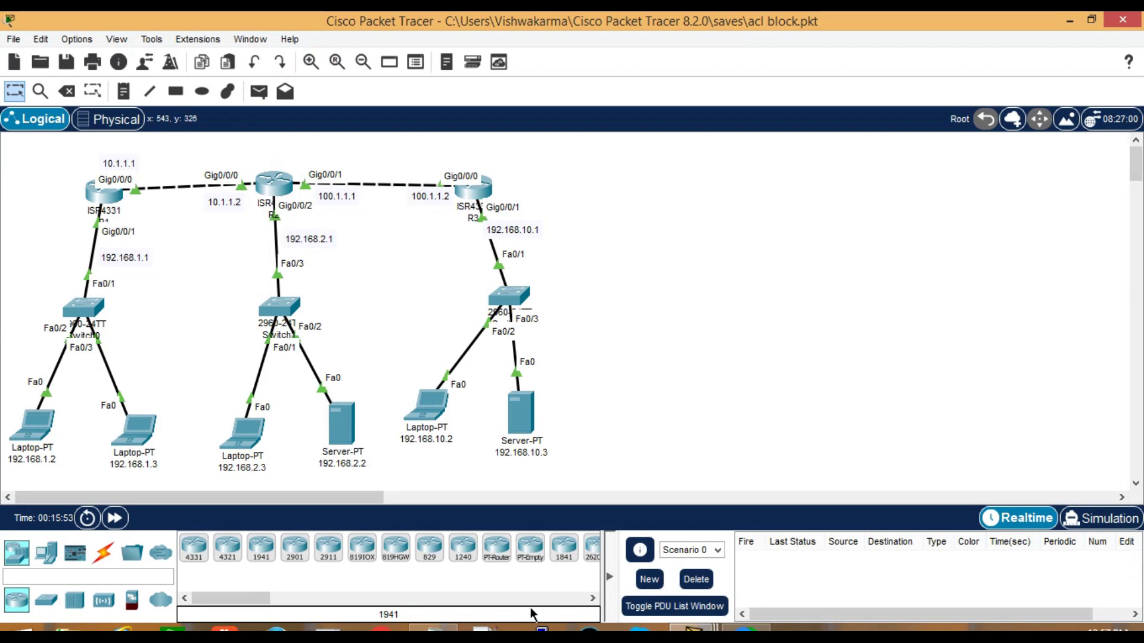
# Scroll the extended acl notes to the Blocked list, highlighting telnet on the last host line
pyautogui.click(443, 630)
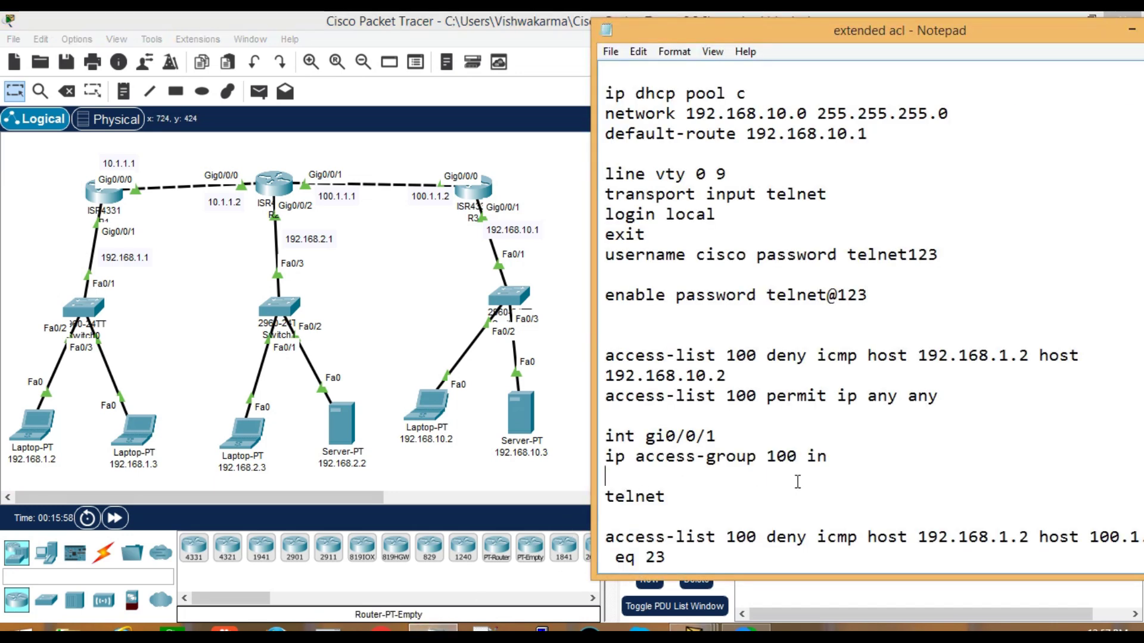
pyautogui.scroll(-4, 853, 418)
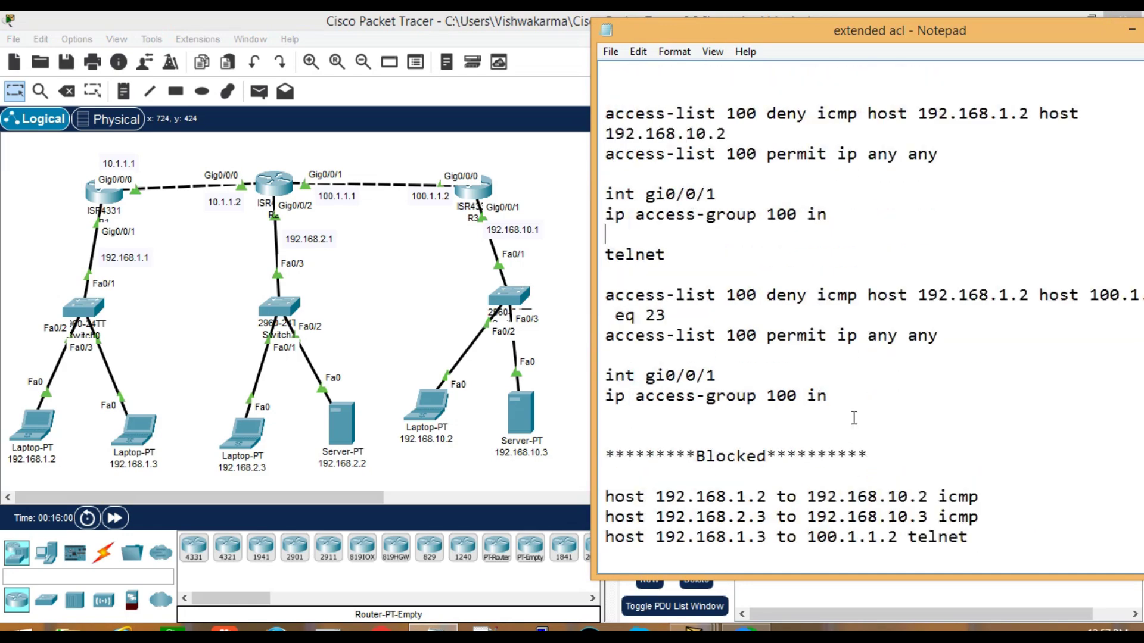
pyautogui.moveTo(857, 30); pyautogui.dragTo(715, 25)
pyautogui.scroll(-2, 708, 438)
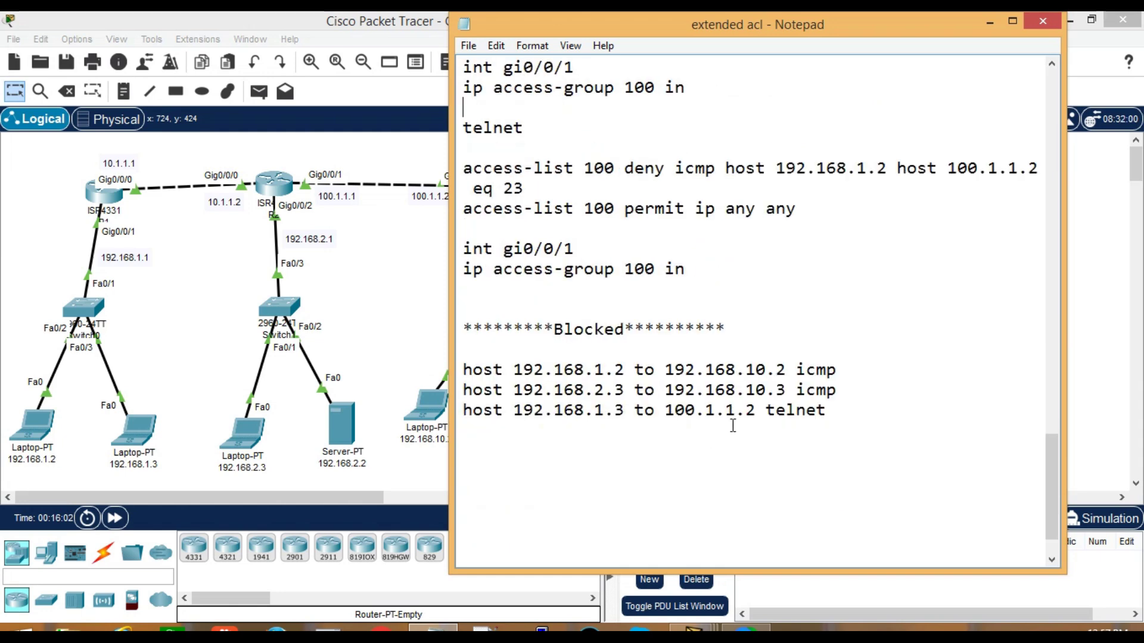
pyautogui.moveTo(765, 410); pyautogui.dragTo(812, 434)
pyautogui.click(811, 434)
pyautogui.moveTo(533, 25); pyautogui.dragTo(639, 27)
# Reopen laptop 192.168.1.2's command prompt from the topology
pyautogui.click(400, 284)
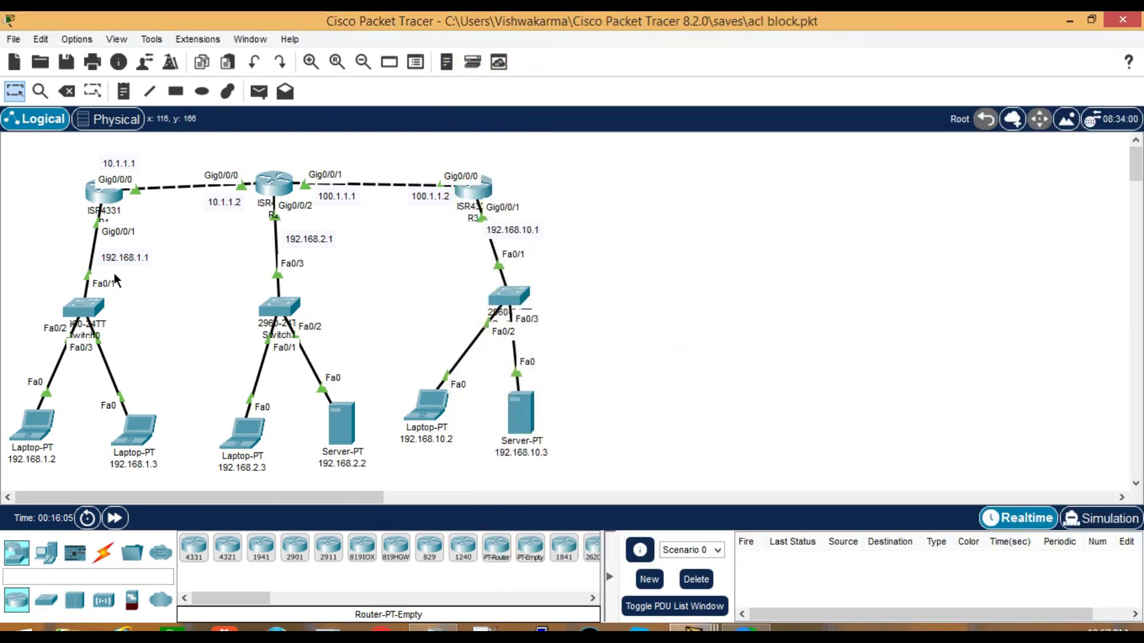
pyautogui.click(37, 434)
pyautogui.click(417, 520)
# Ping 192.168.10.2 from laptop 192.168.1.2 with 0% loss, then bring up R1's console
pyautogui.write('pi')
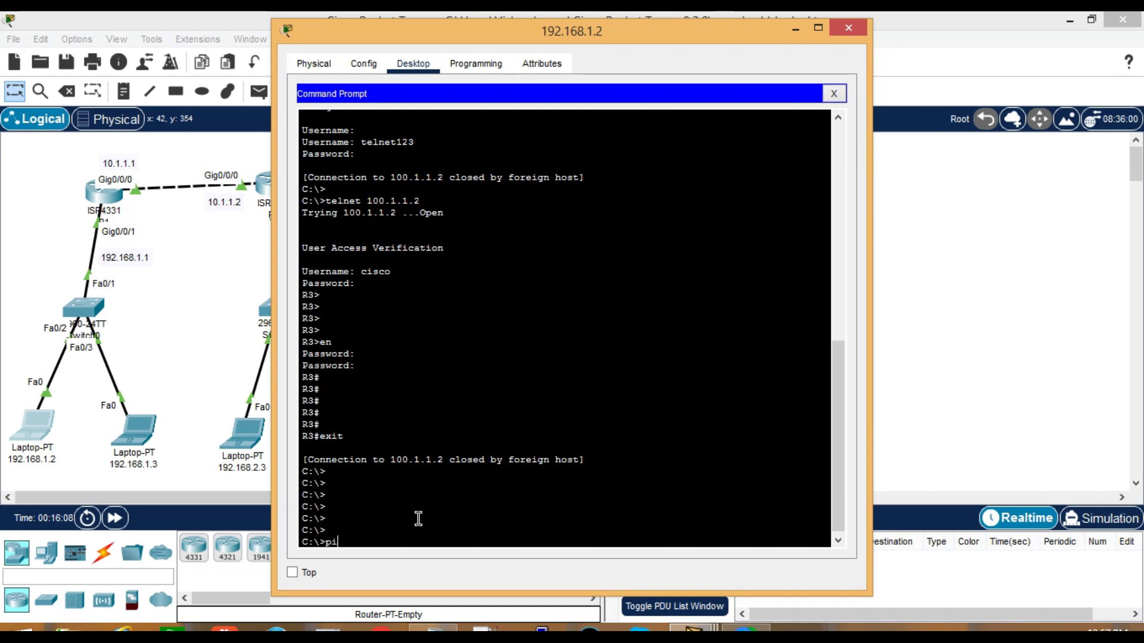
pyautogui.write('ng 192.168.10.2')
pyautogui.press('Return')
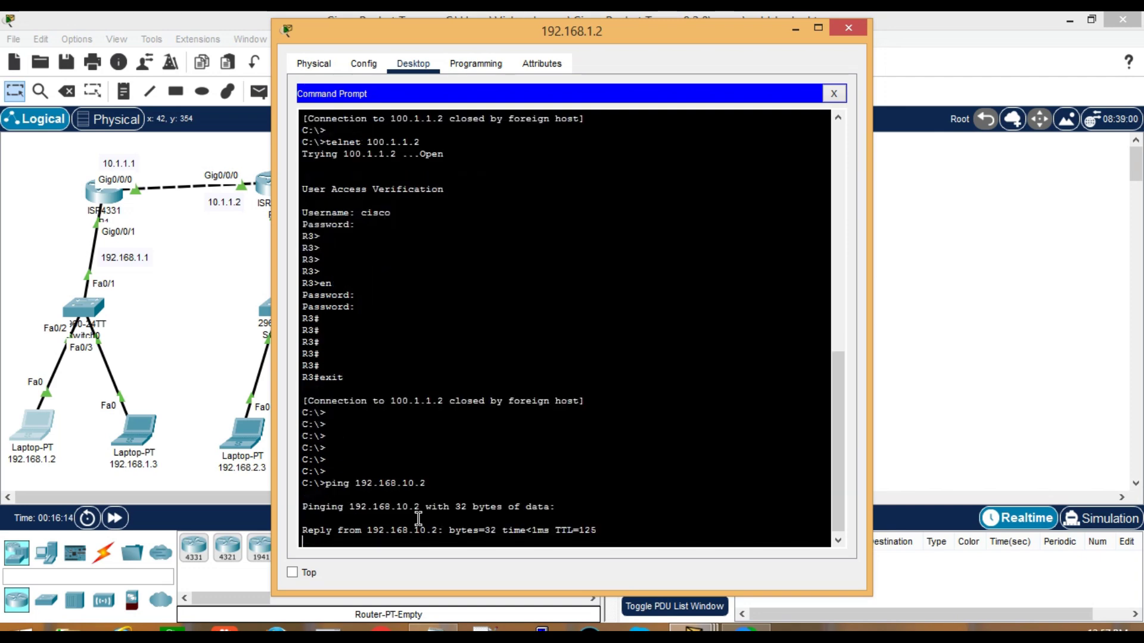
pyautogui.moveTo(341, 30); pyautogui.dragTo(642, 30)
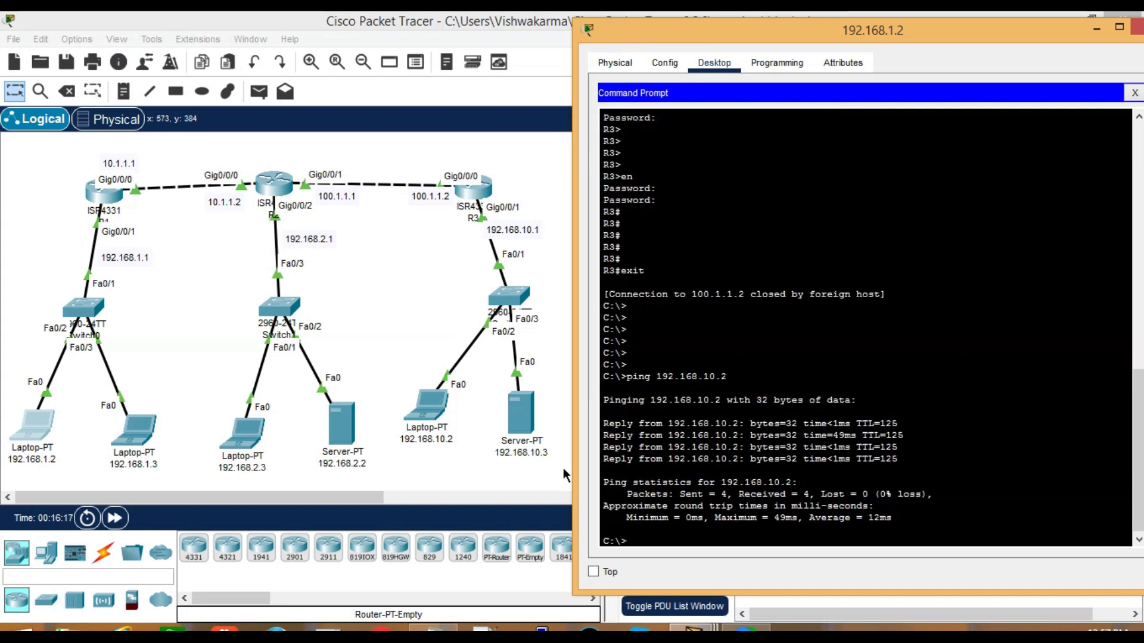
pyautogui.click(102, 193)
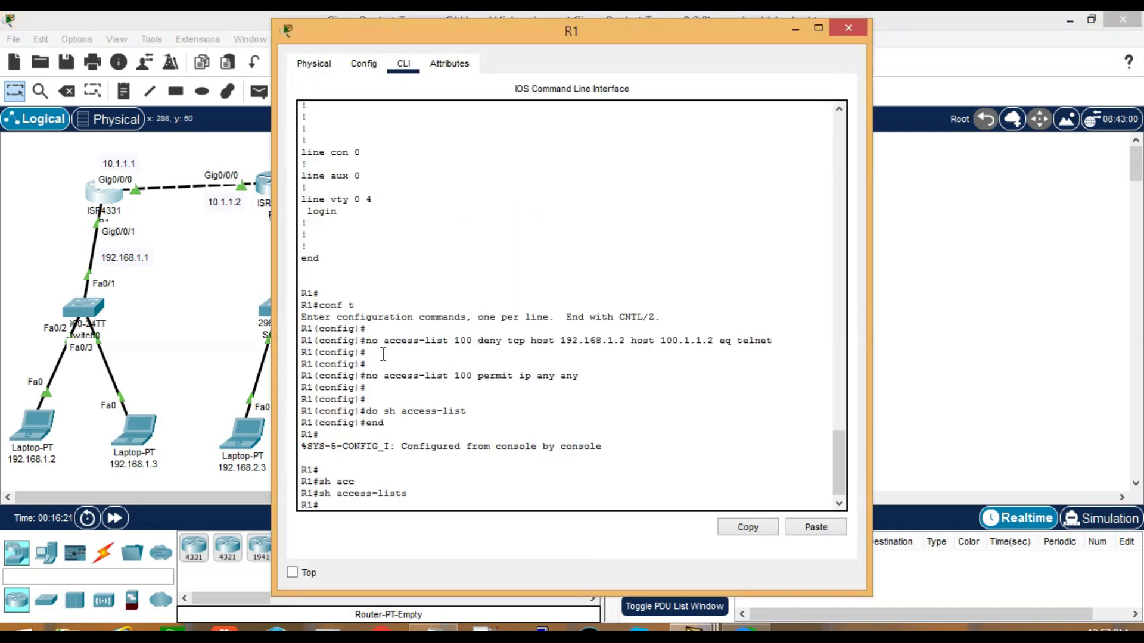
# Enter global configuration mode on R1 with conf t
pyautogui.press('Return')
pyautogui.press('Return')
pyautogui.press('Return')
pyautogui.press('Return')
pyautogui.write('conf t')
pyautogui.press('Return')
pyautogui.press('Return')
pyautogui.press('Return')
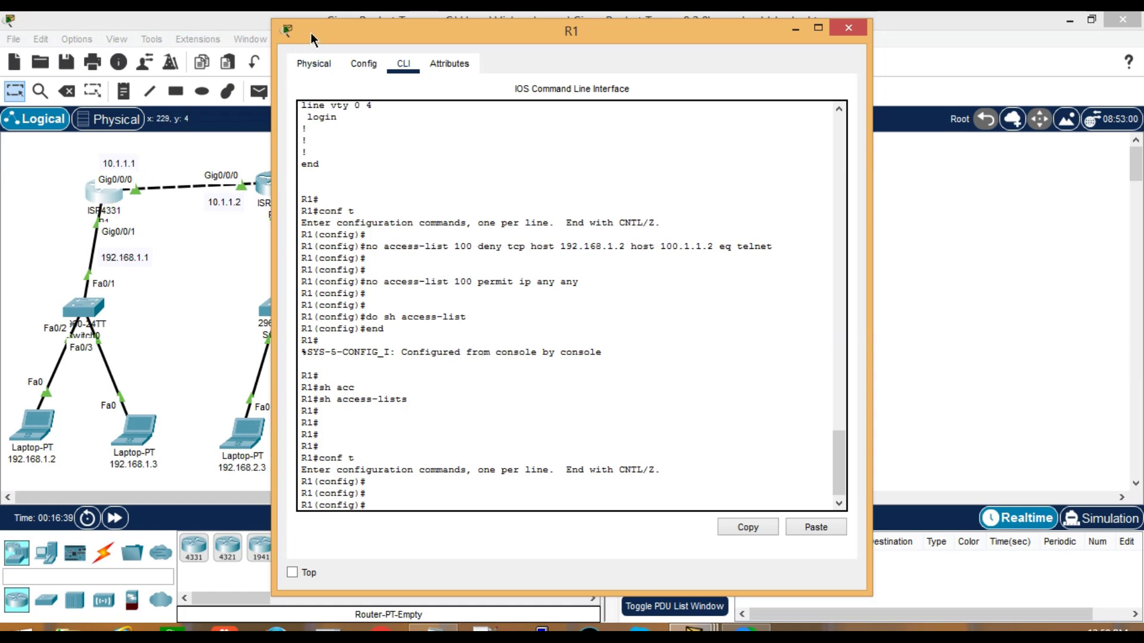
pyautogui.moveTo(309, 33); pyautogui.dragTo(404, 33)
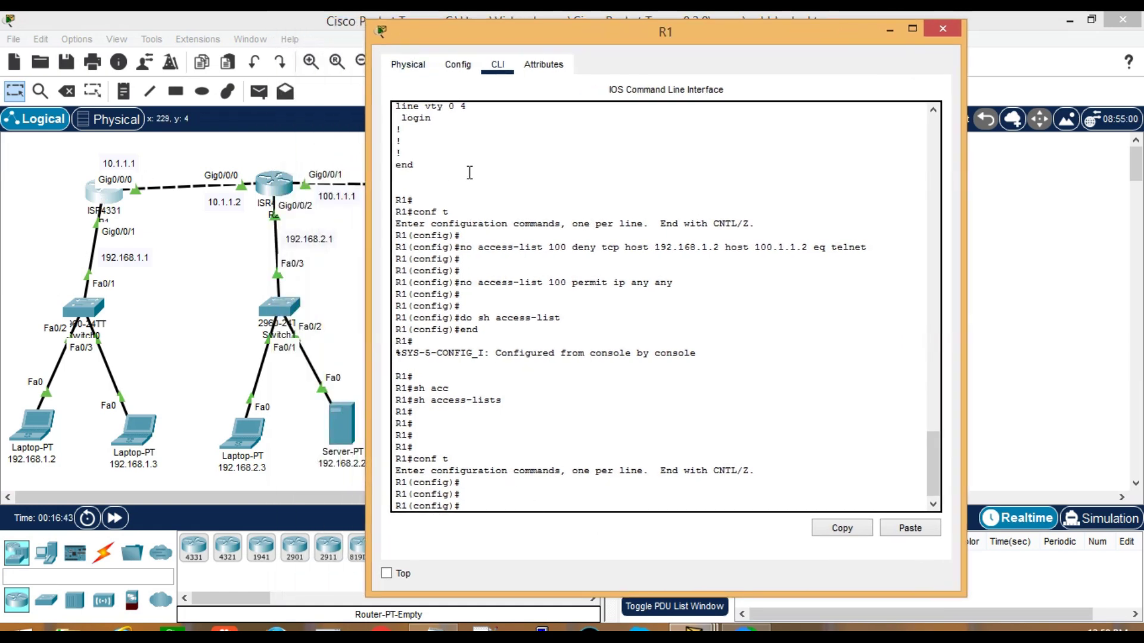
pyautogui.moveTo(461, 41); pyautogui.dragTo(437, 292)
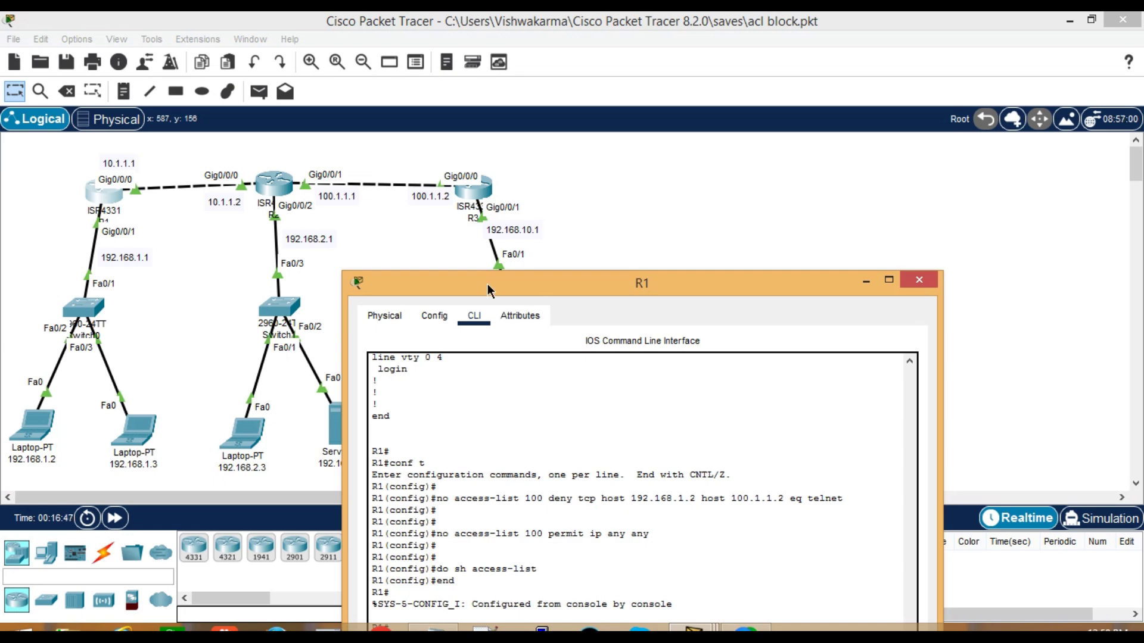
pyautogui.moveTo(464, 292); pyautogui.dragTo(437, 40)
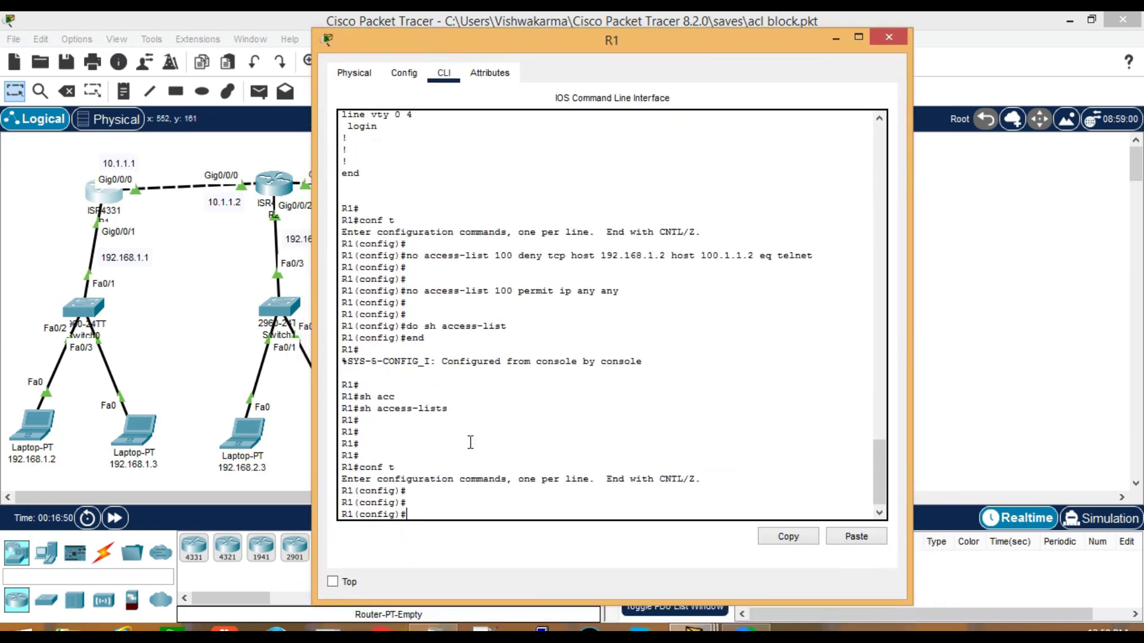
# Start the entry access-list 100 deny icmp with source host 192.168.1.2
pyautogui.write('acc')
pyautogui.press('Tab')
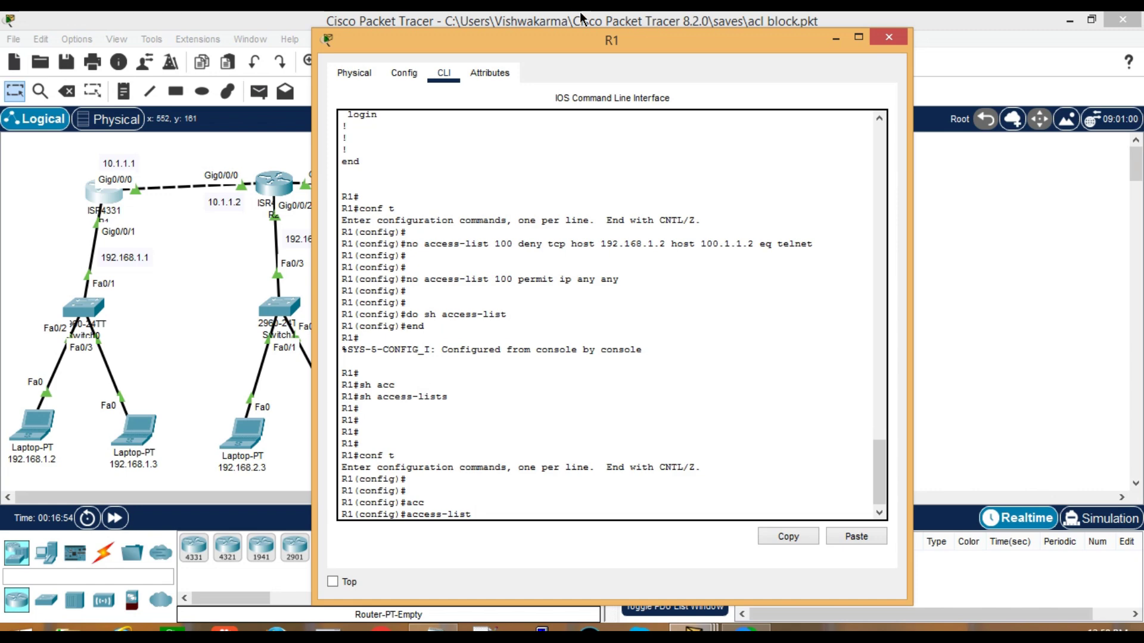
pyautogui.moveTo(588, 37); pyautogui.dragTo(361, 34)
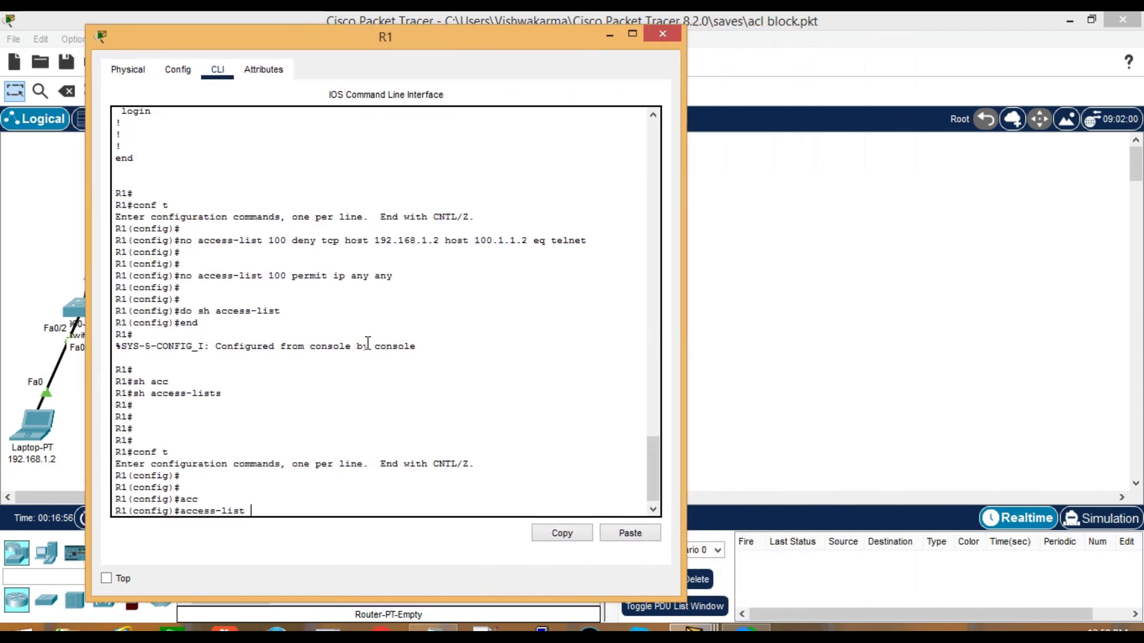
pyautogui.write('100')
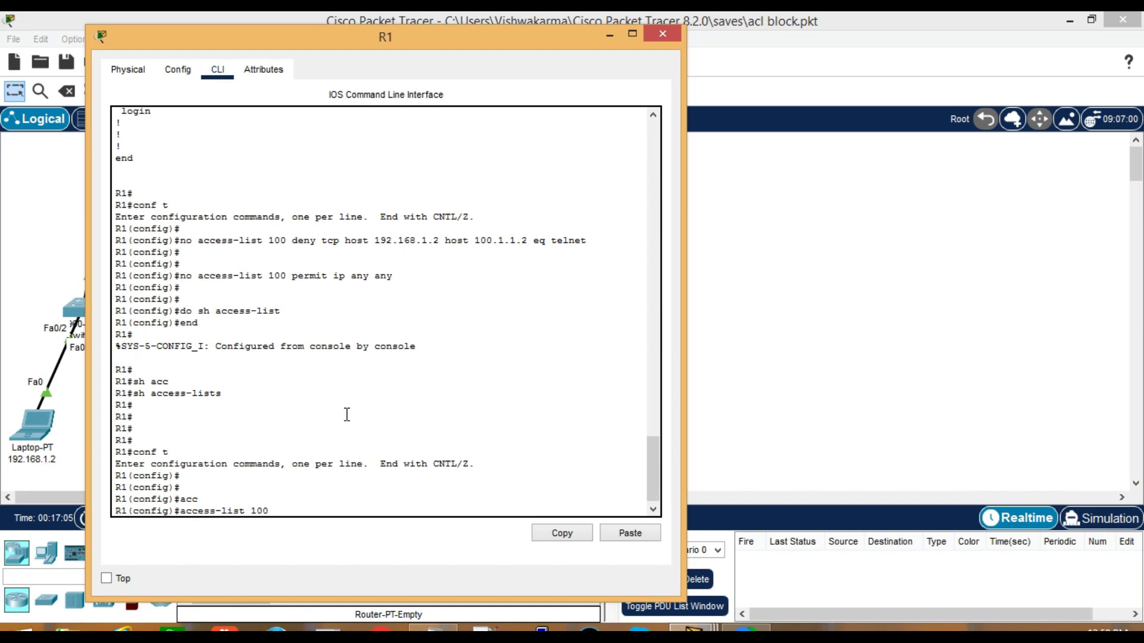
pyautogui.write('de')
pyautogui.press('Tab')
pyautogui.write('ic')
pyautogui.press('Tab')
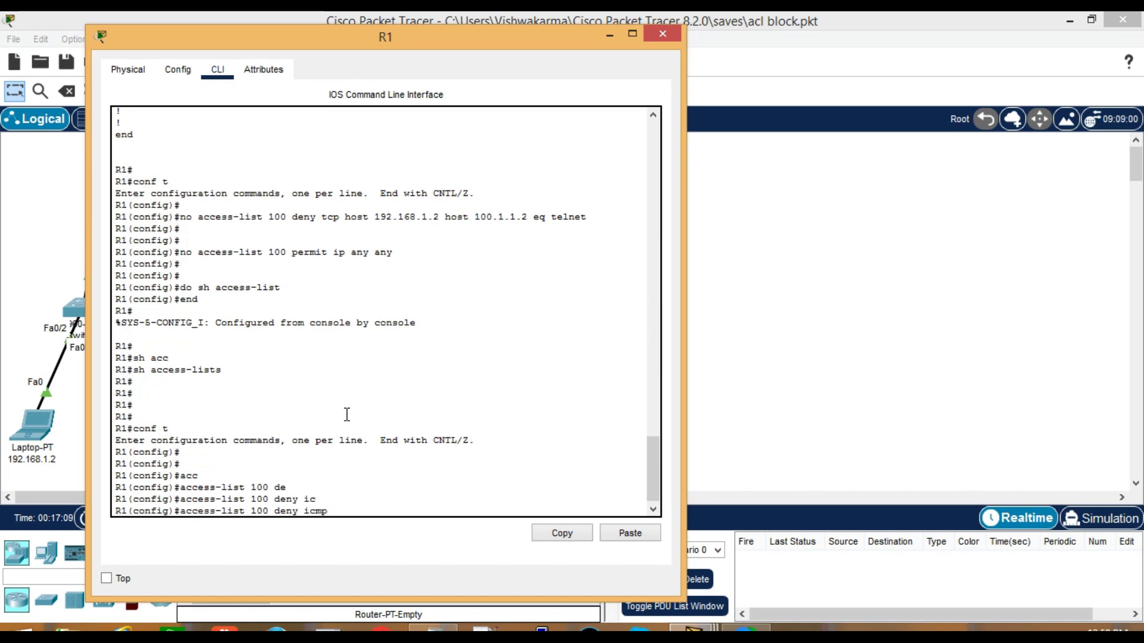
pyautogui.write('ho')
pyautogui.press('Tab')
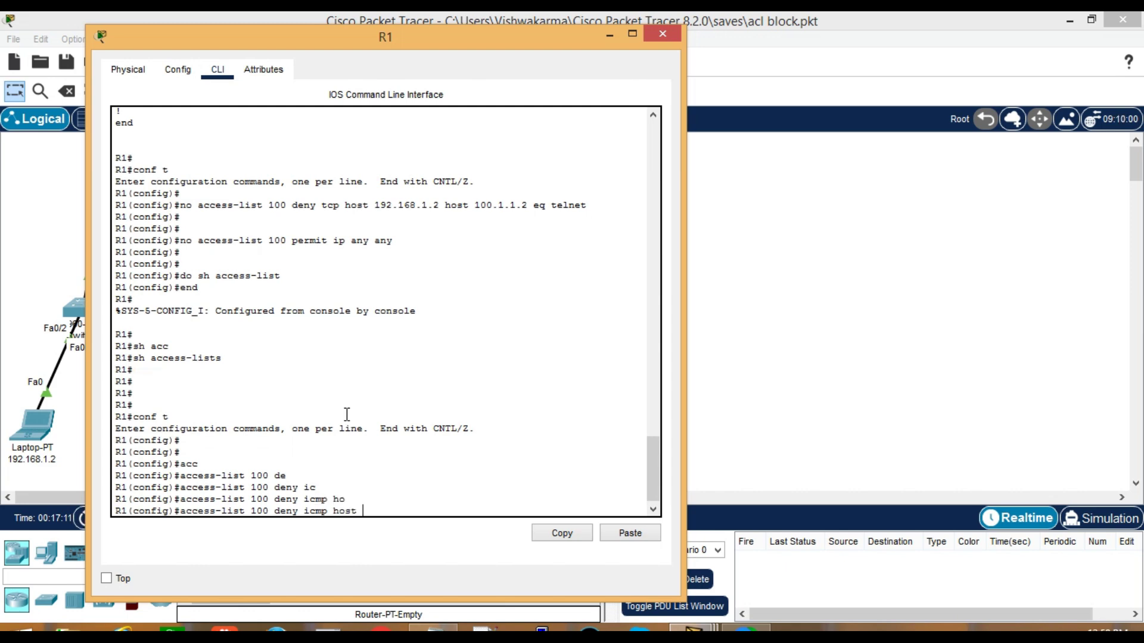
pyautogui.write('192.168.1')
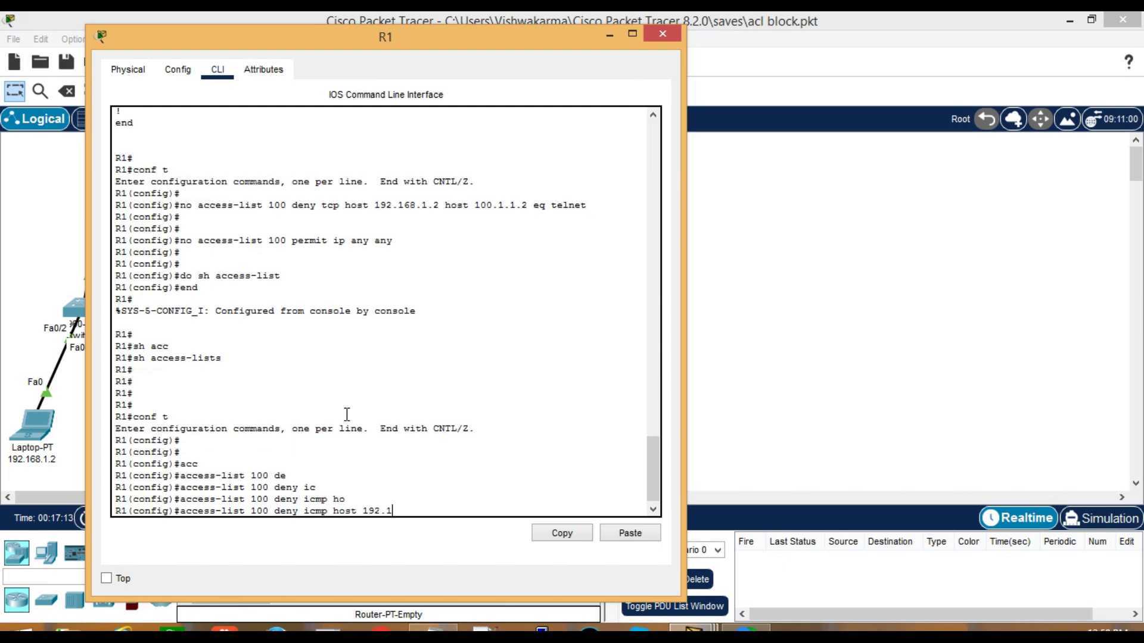
pyautogui.write('2')
# Add destination host 192.168.10.2 to complete the ICMP deny entry
pyautogui.moveTo(318, 37); pyautogui.dragTo(544, 29)
pyautogui.write('h')
pyautogui.press('Tab')
pyautogui.write('192.178')
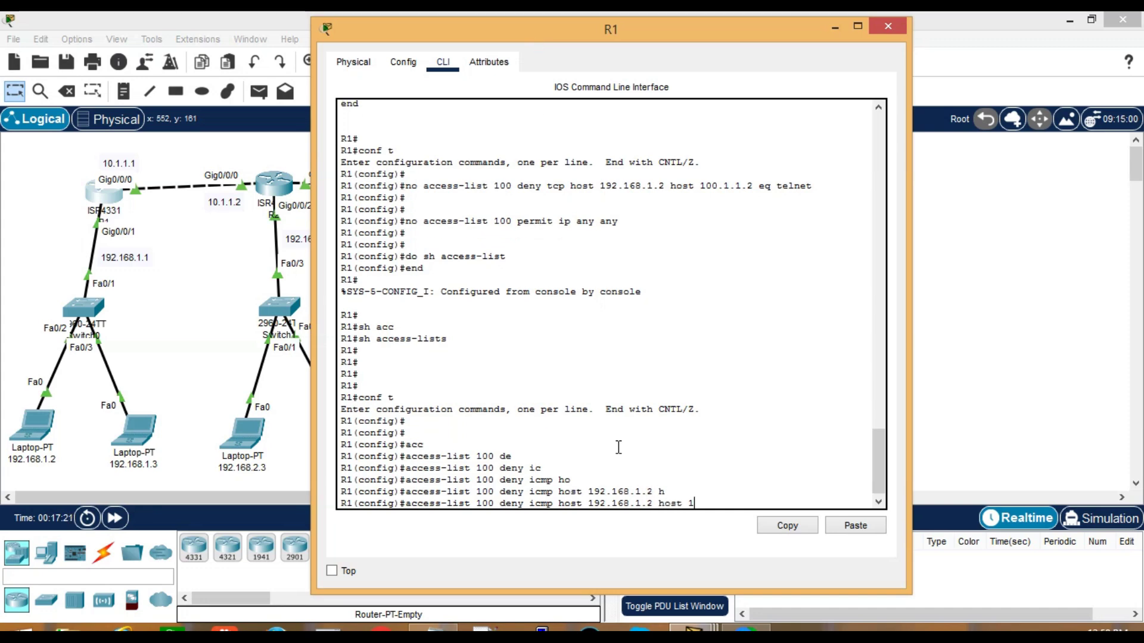
pyautogui.press('BackSpace')
pyautogui.write('68.10.2')
pyautogui.moveTo(378, 31); pyautogui.dragTo(537, 27)
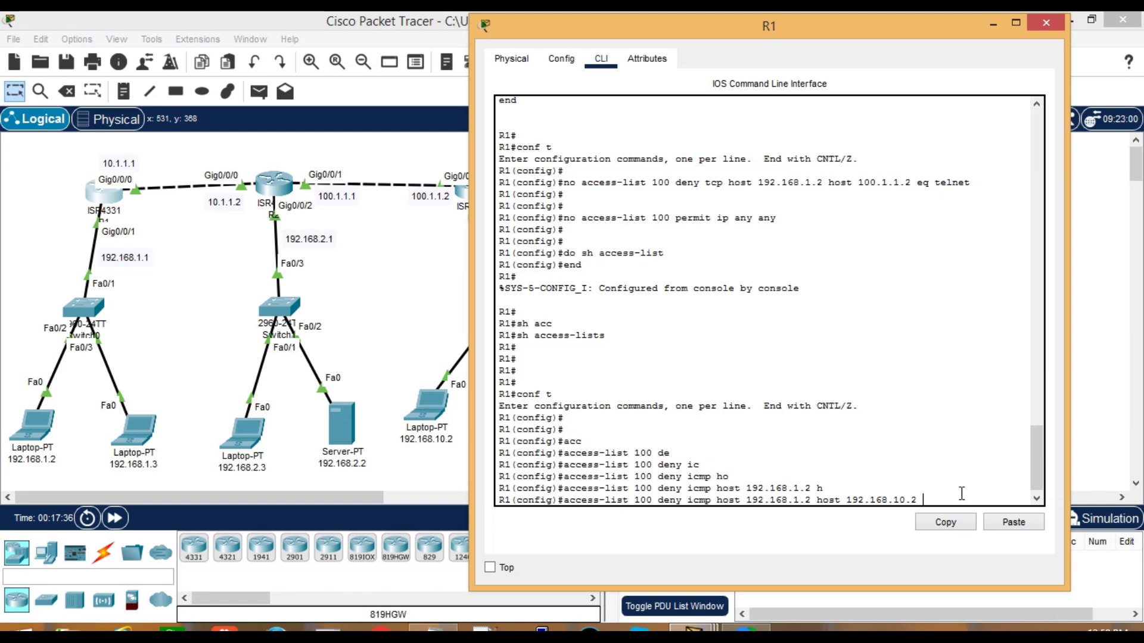
# Submit the first rule and begin access-list 100 deny icmp from host 192.168.1.3
pyautogui.press('Return')
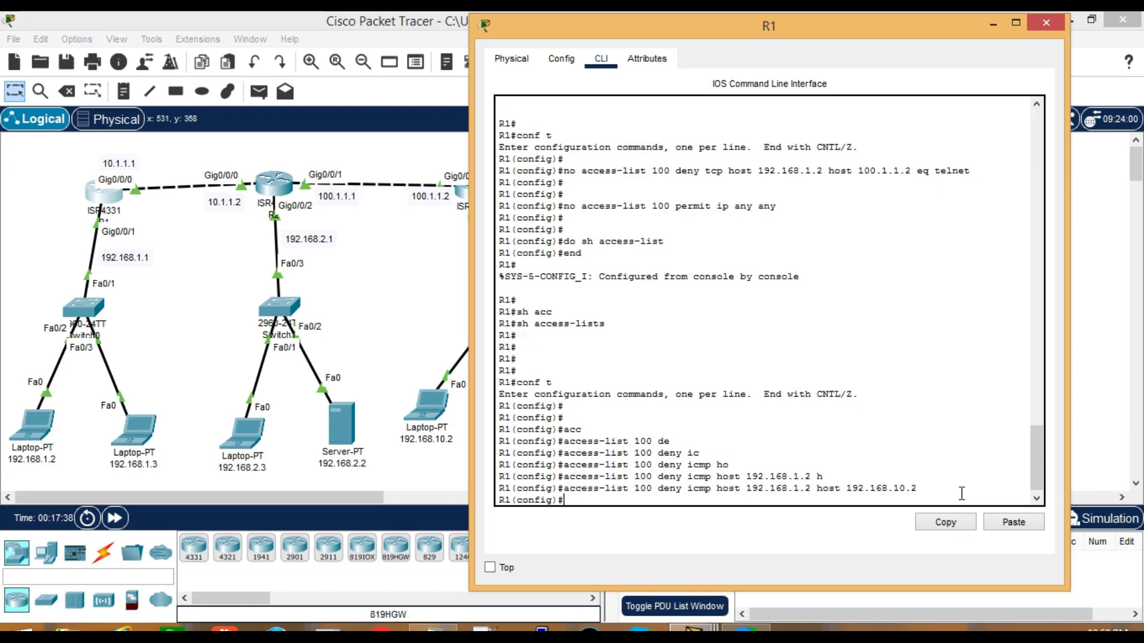
pyautogui.write('access-list')
pyautogui.press('Tab')
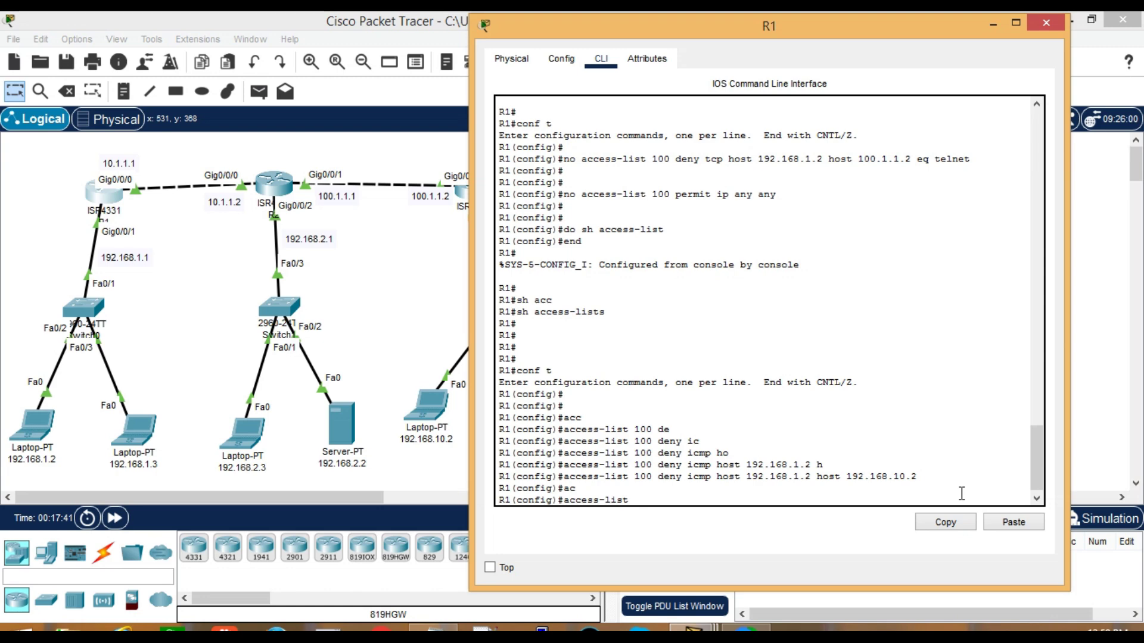
pyautogui.write('de')
pyautogui.press('Tab')
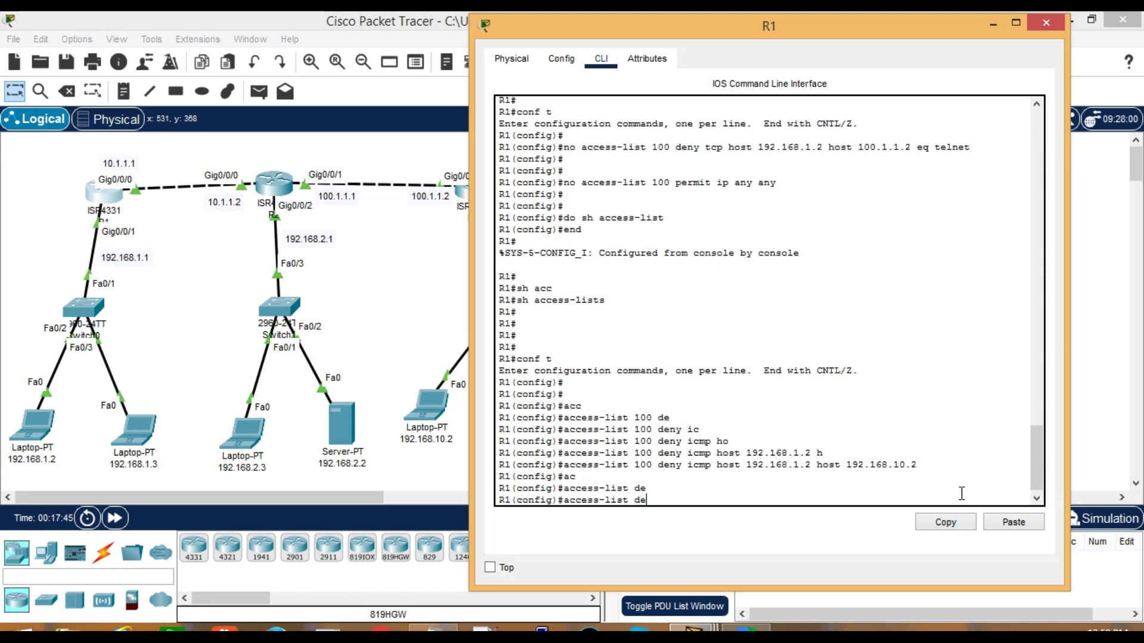
pyautogui.press('BackSpace')
pyautogui.press('BackSpace')
pyautogui.write('100 d')
pyautogui.press('Tab')
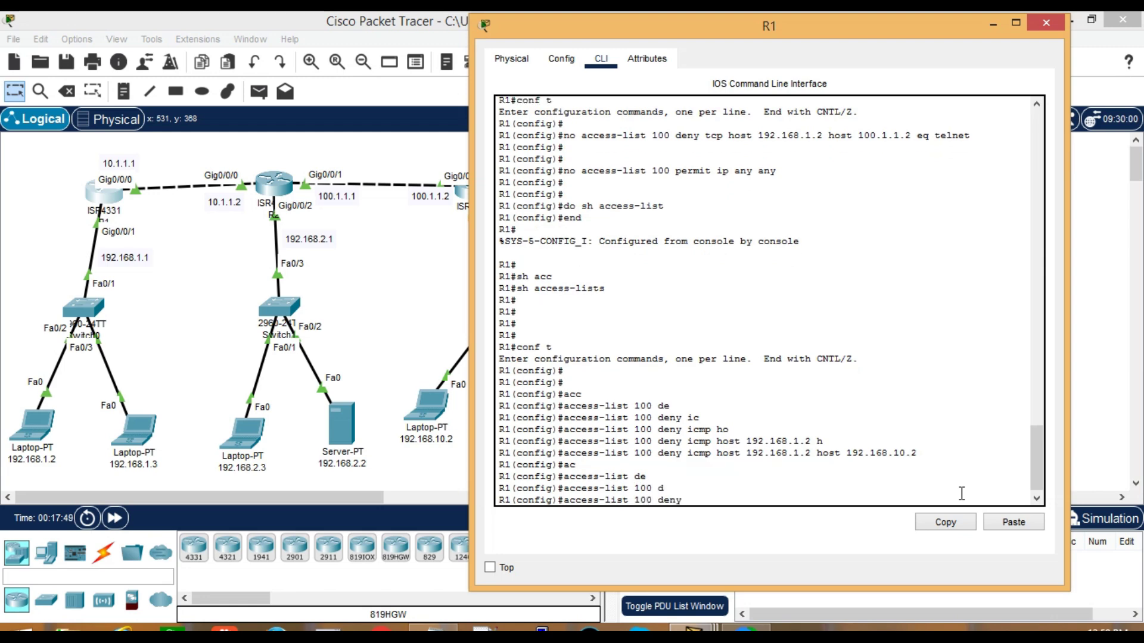
pyautogui.write('ic')
pyautogui.press('Tab')
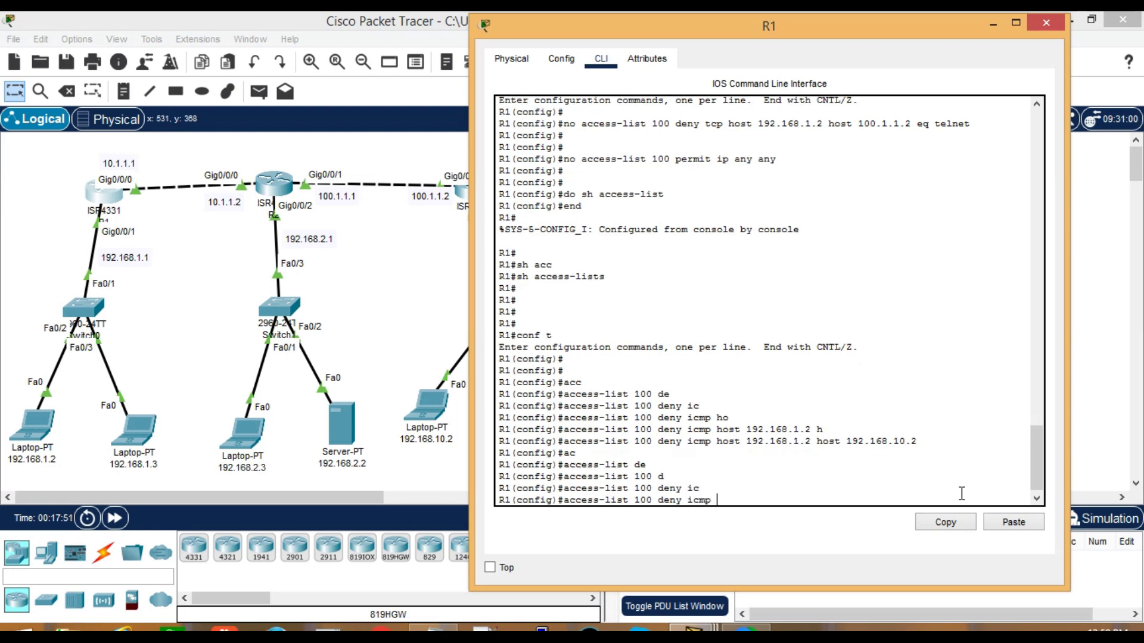
pyautogui.write('h')
pyautogui.press('Tab')
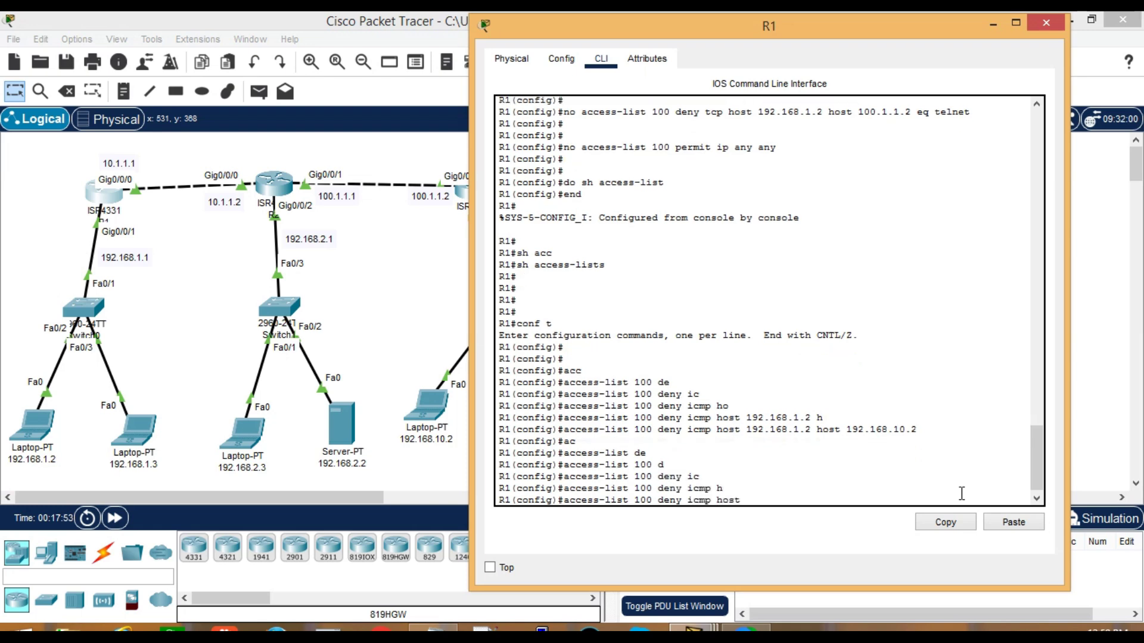
pyautogui.write('192.168.1.3')
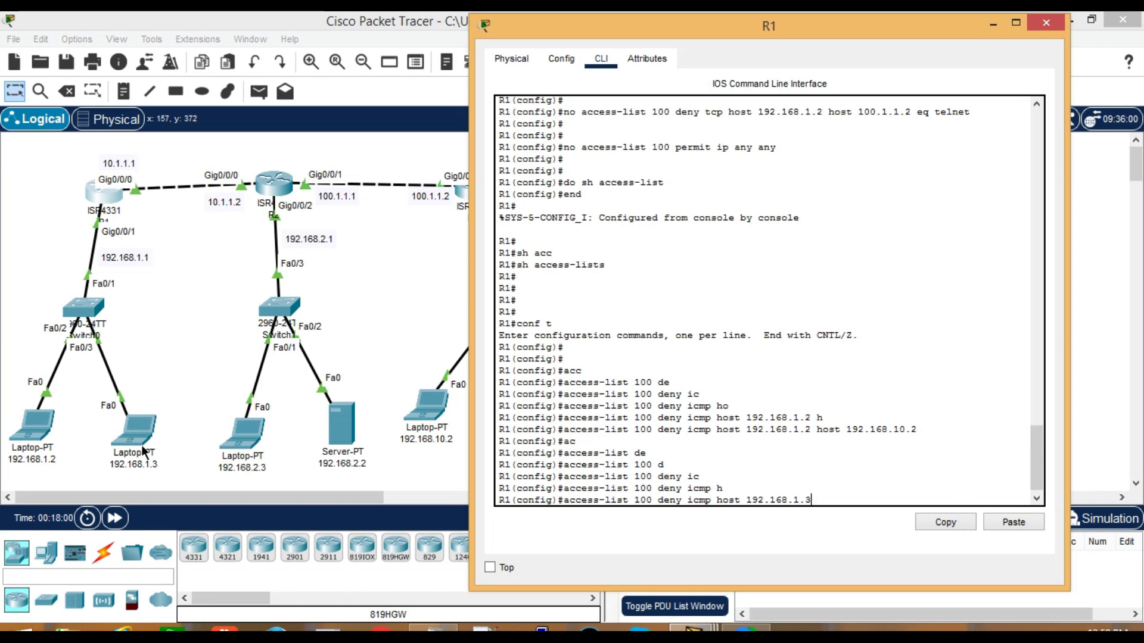
# Finish the rule with destination host 192.168.10.3 and enter it
pyautogui.moveTo(513, 25); pyautogui.dragTo(721, 24)
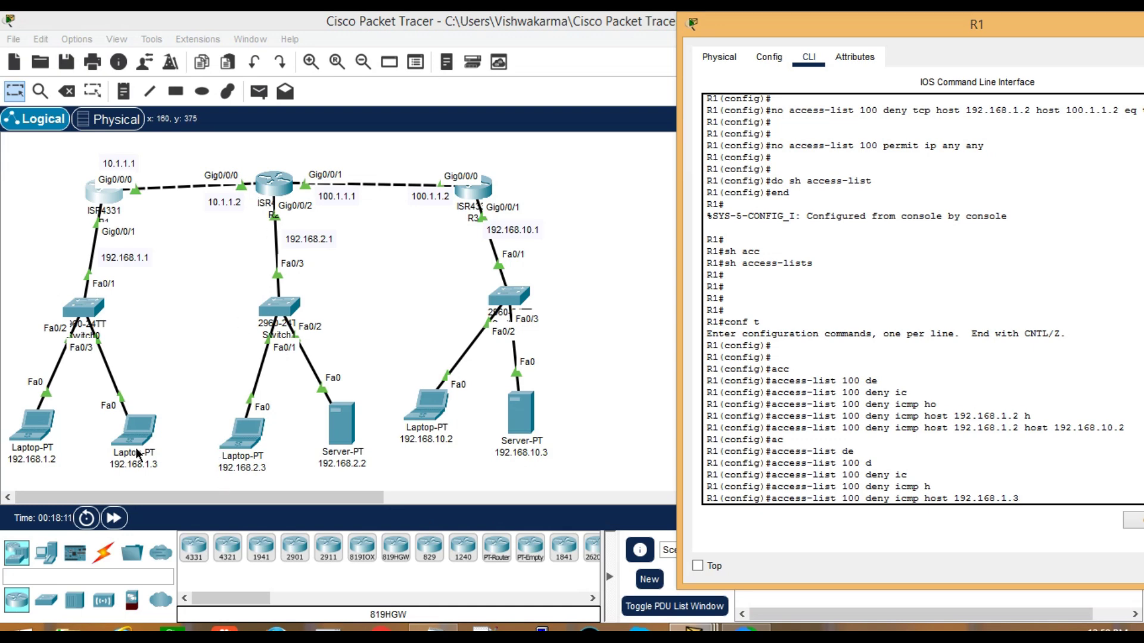
pyautogui.moveTo(804, 27); pyautogui.dragTo(534, 45)
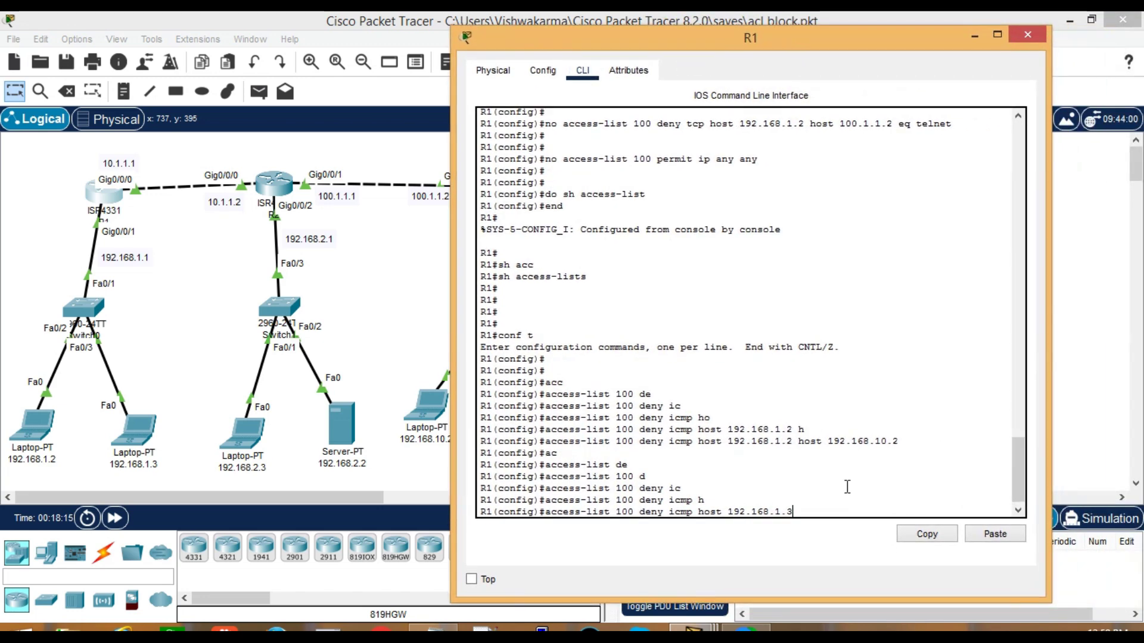
pyautogui.write('h')
pyautogui.press('Tab')
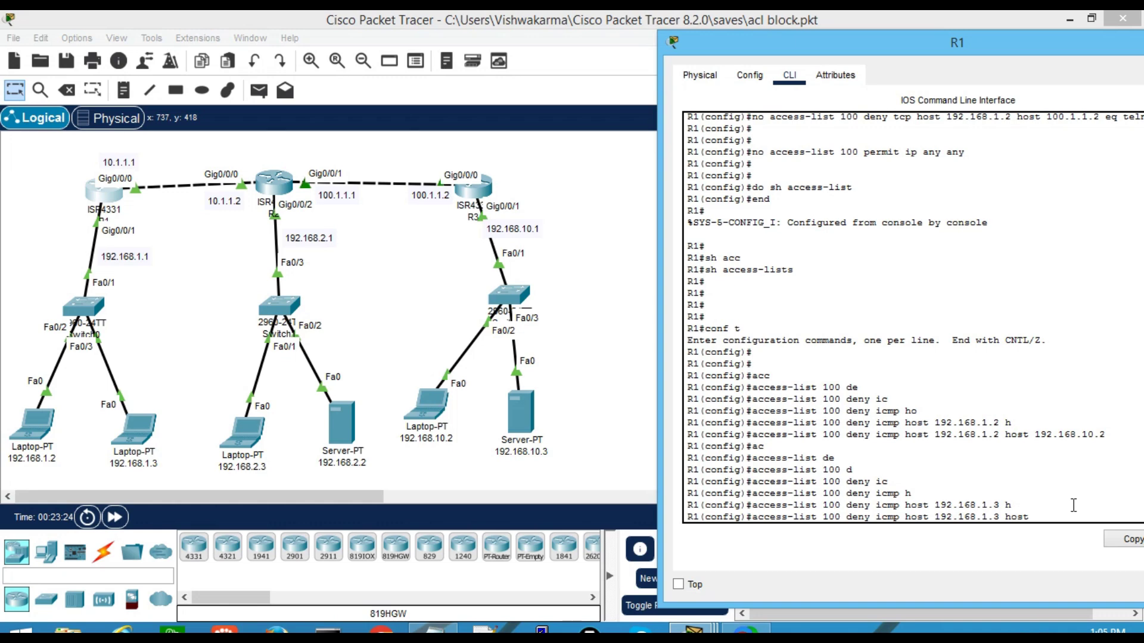
pyautogui.write('192.168.10.3')
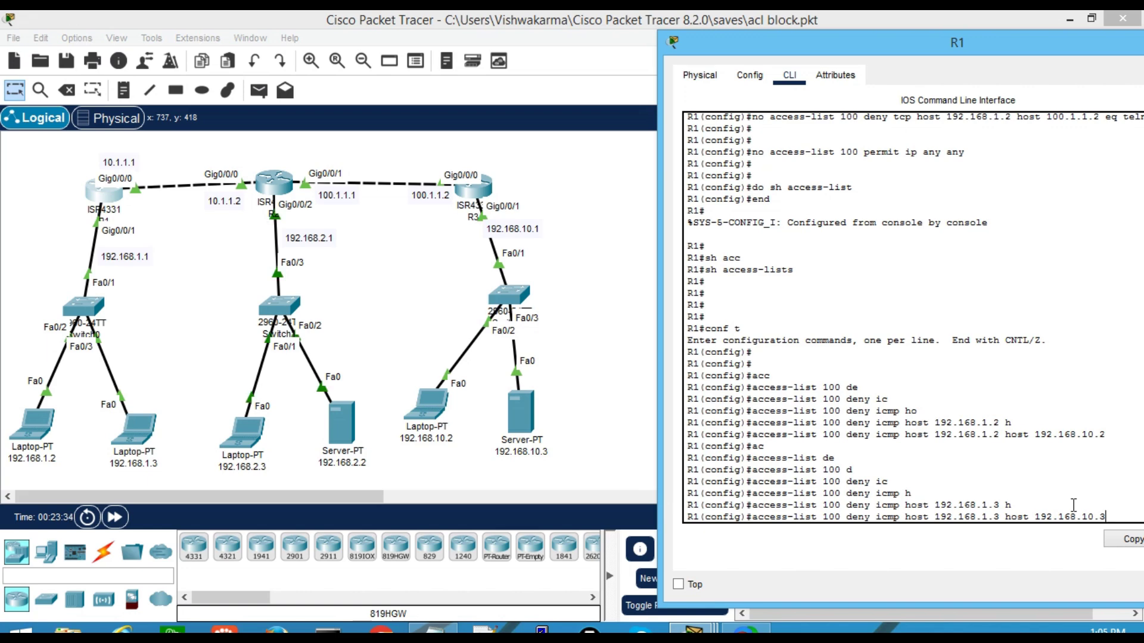
pyautogui.press('Return')
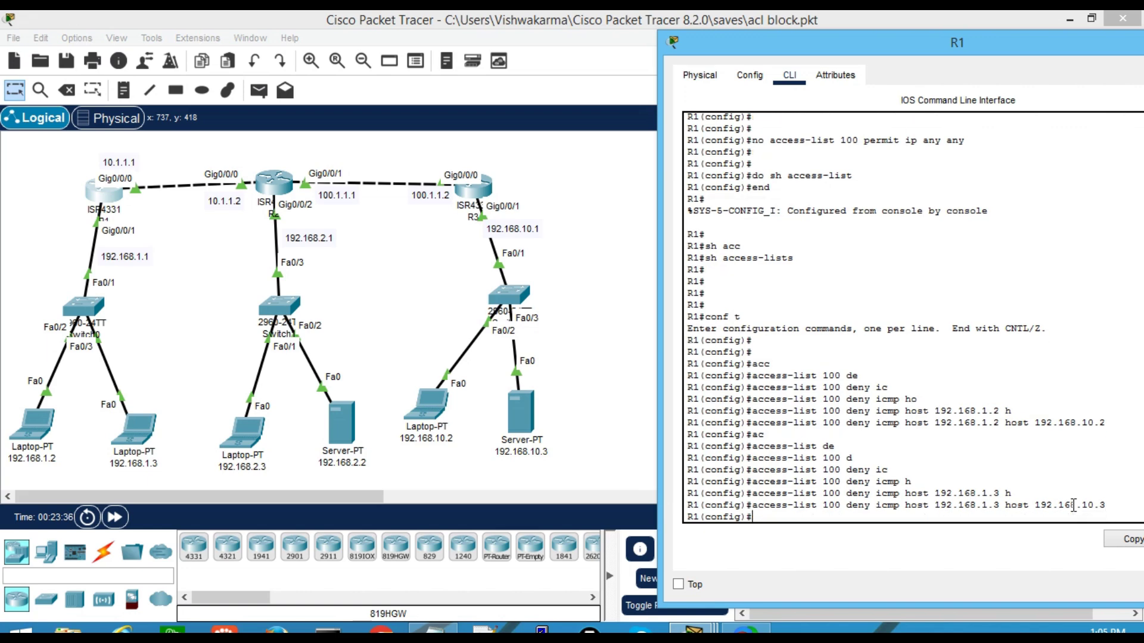
# Begin access-list 100 deny tcp with source host 192.168.1.3
pyautogui.write('acc')
pyautogui.press('Tab')
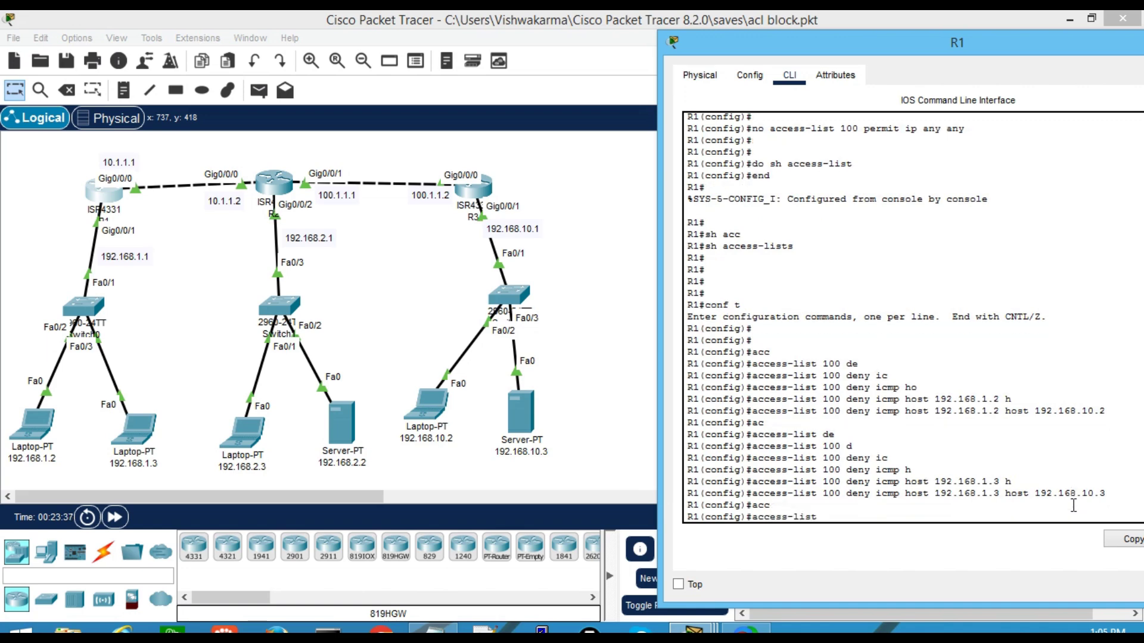
pyautogui.write('100 d')
pyautogui.press('Tab')
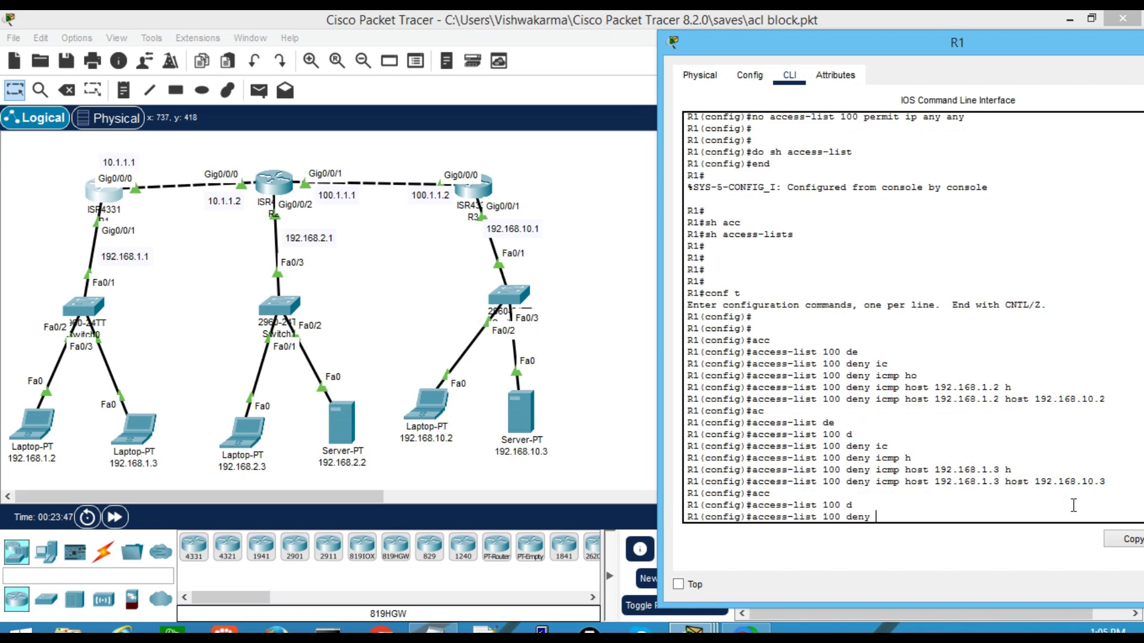
pyautogui.write('tc')
pyautogui.press('Tab')
pyautogui.write('h')
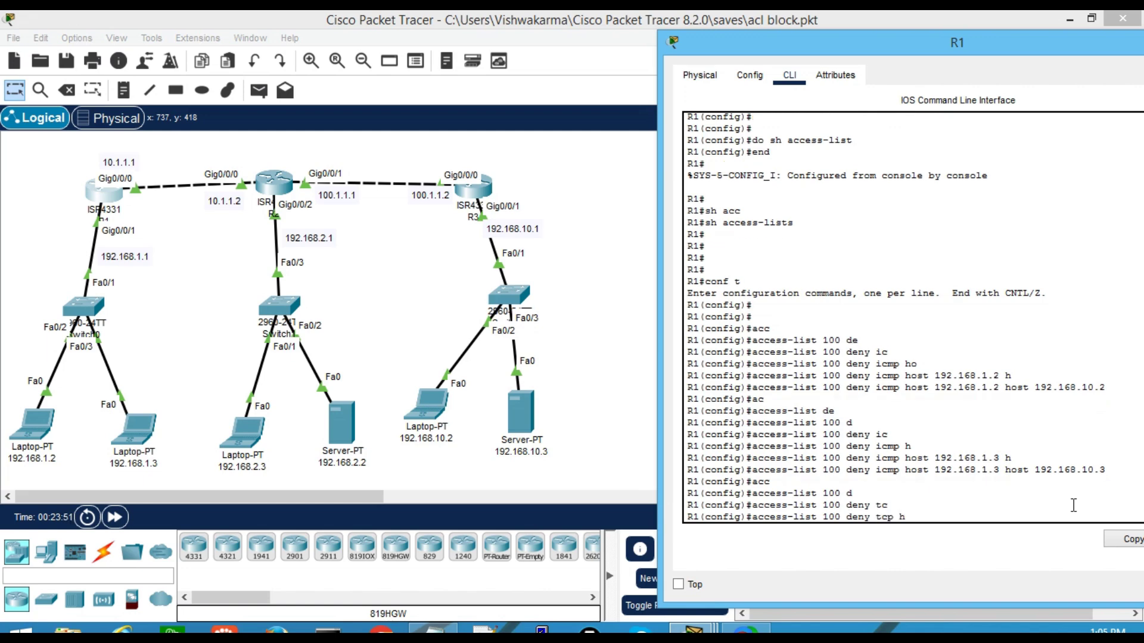
pyautogui.press('Tab')
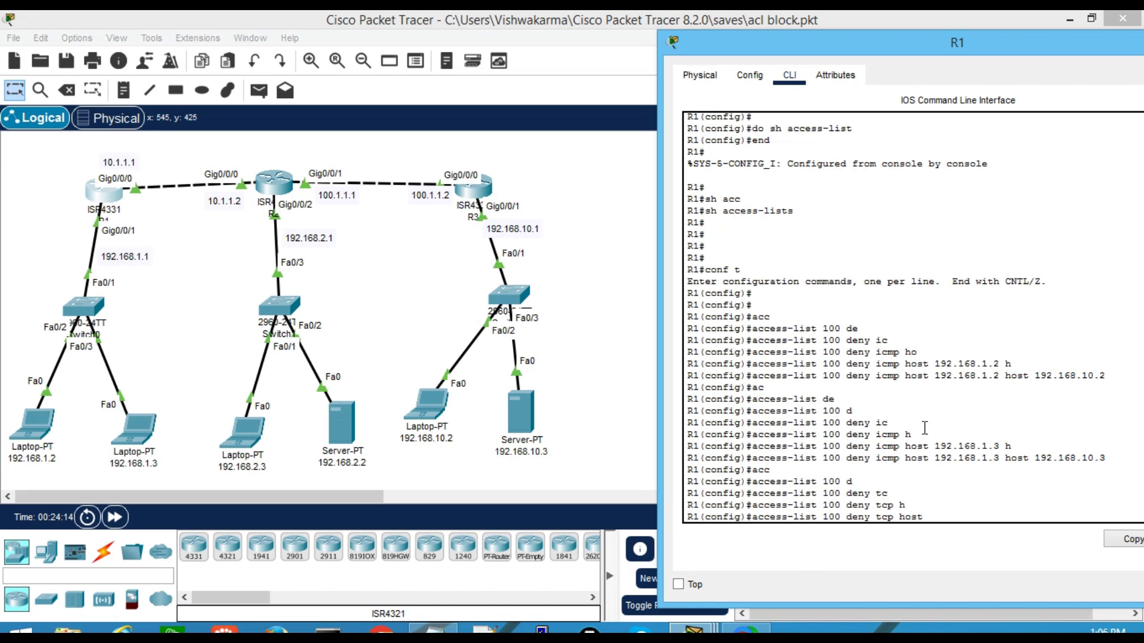
pyautogui.write('192')
pyautogui.write('.168')
pyautogui.write('.2')
pyautogui.press('BackSpace')
pyautogui.press('BackSpace')
pyautogui.press('BackSpace')
pyautogui.write('1.3 h')
# Add destination host 100.1.1.2 eq 23 and enter the telnet deny rule
pyautogui.press('Tab')
pyautogui.write('100.1.1.')
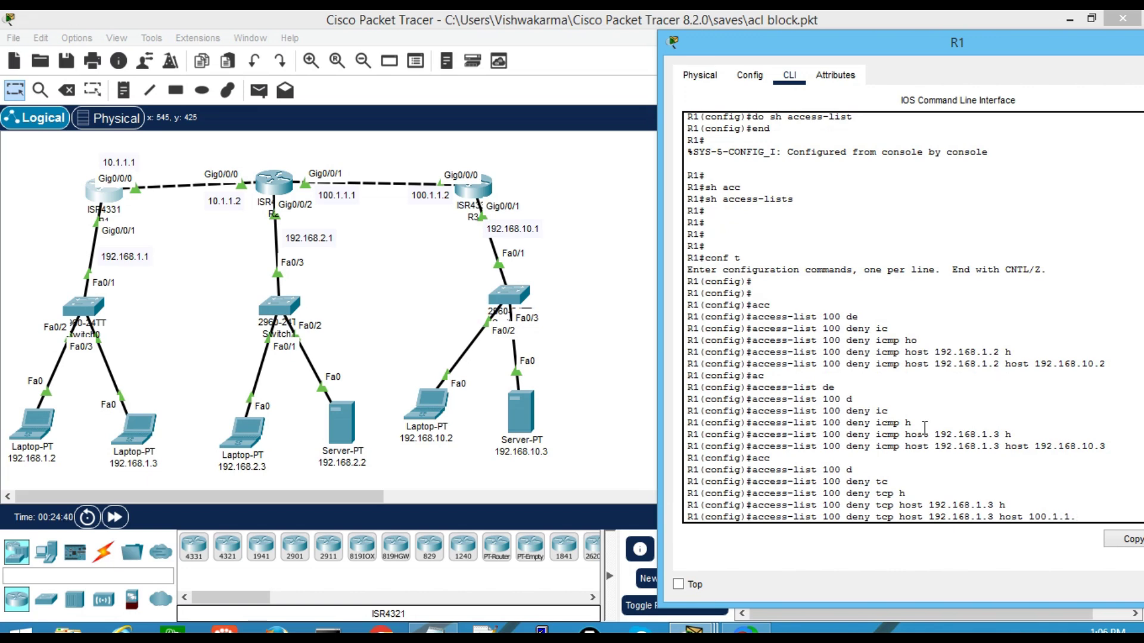
pyautogui.write('2')
pyautogui.write('?')
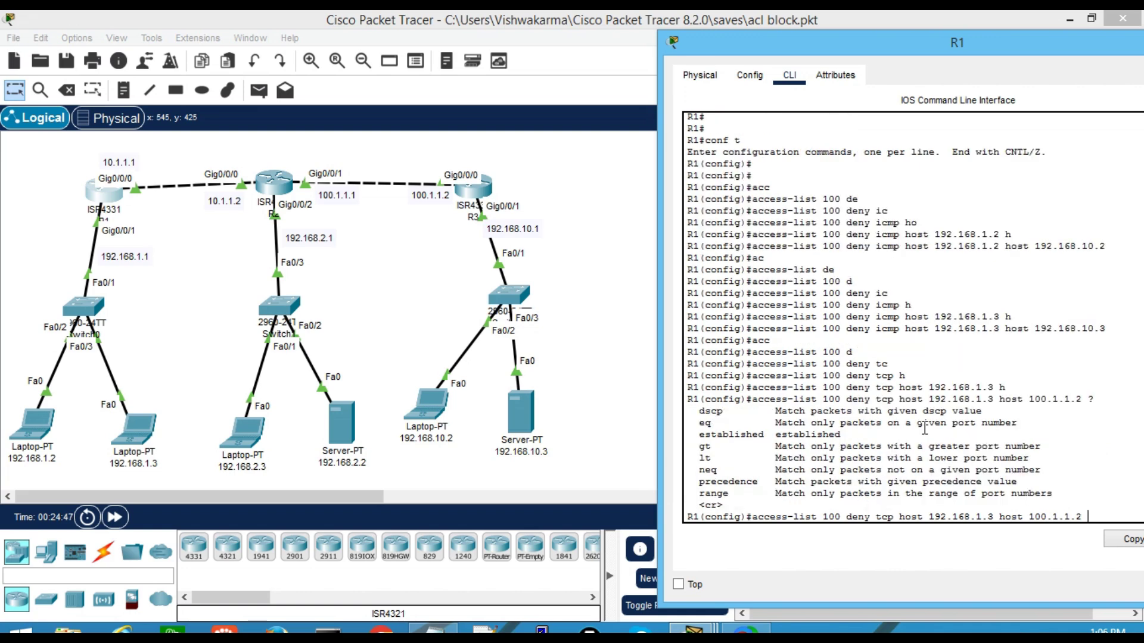
pyautogui.write('eq ?')
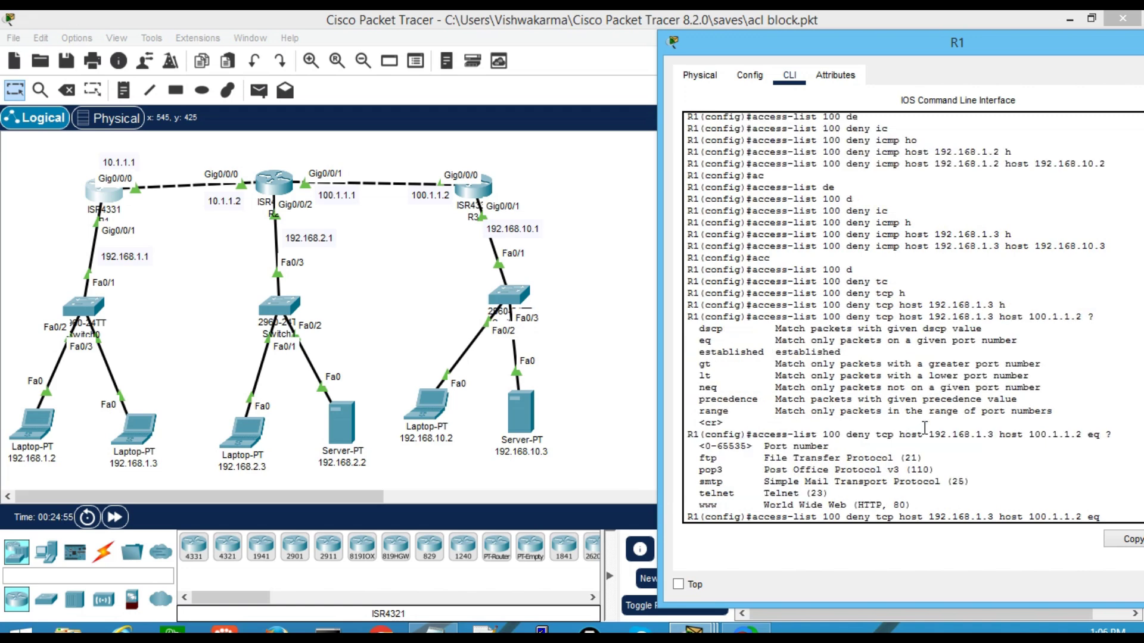
pyautogui.write('23')
pyautogui.press('Return')
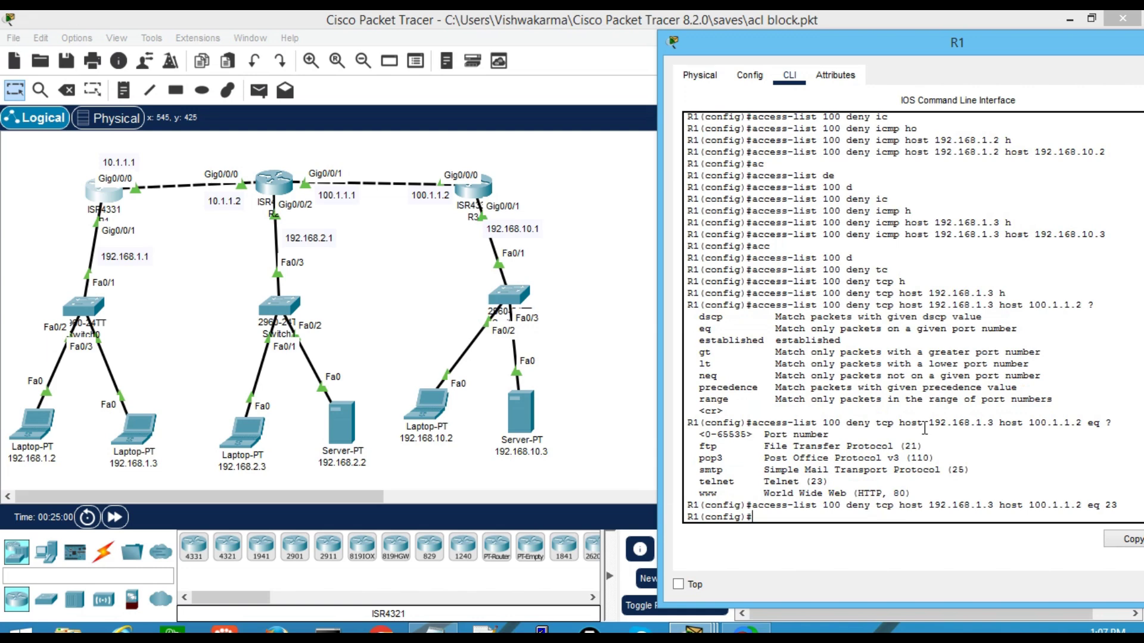
pyautogui.press('Return')
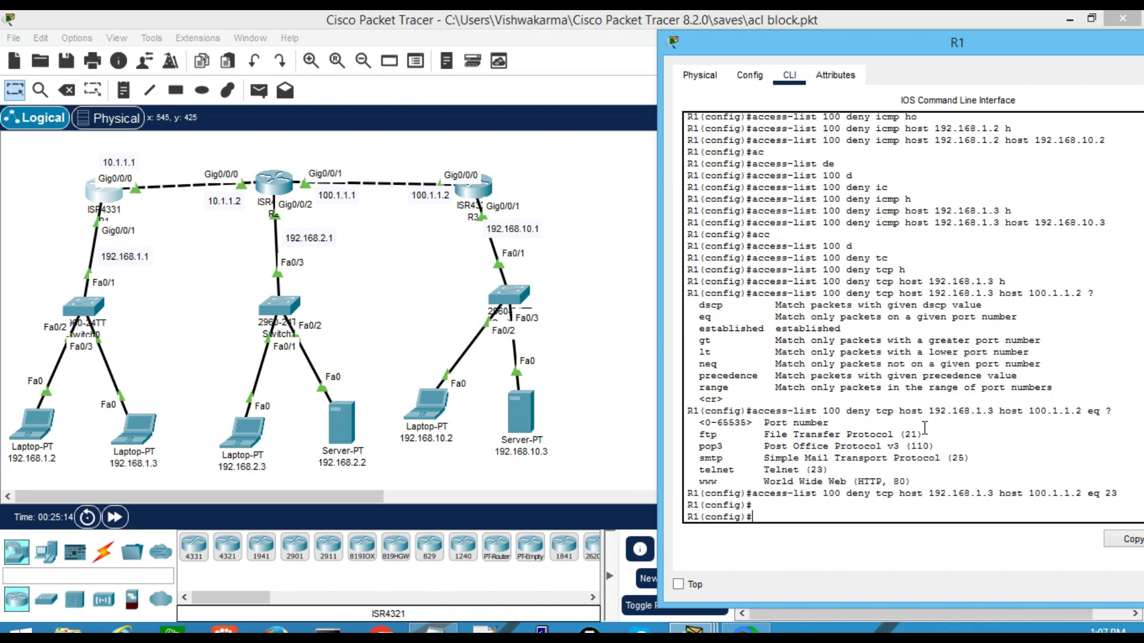
# Add access-list 100 permit ip any any to R1
pyautogui.write('ac')
pyautogui.press('Tab')
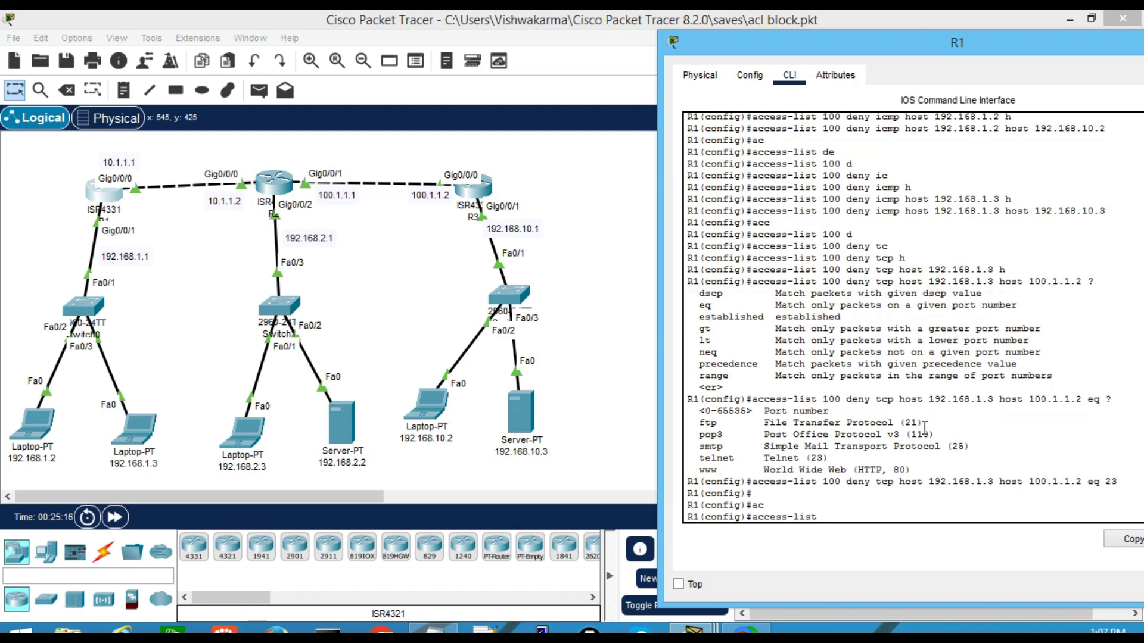
pyautogui.write('100 per')
pyautogui.press('Tab')
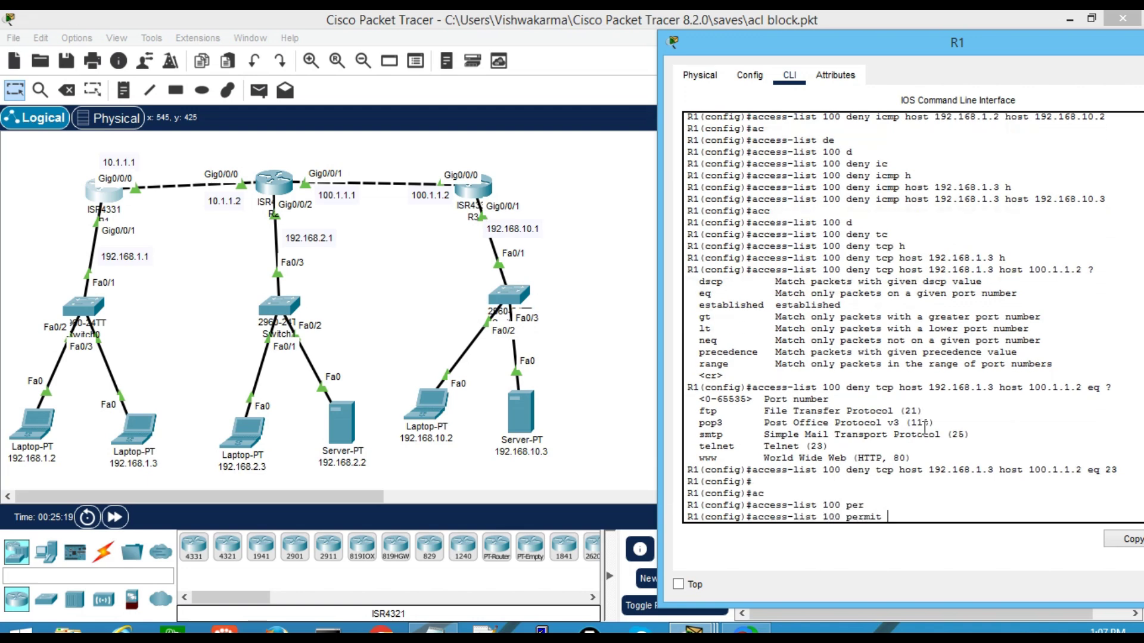
pyautogui.write('ip any an')
pyautogui.press('Tab')
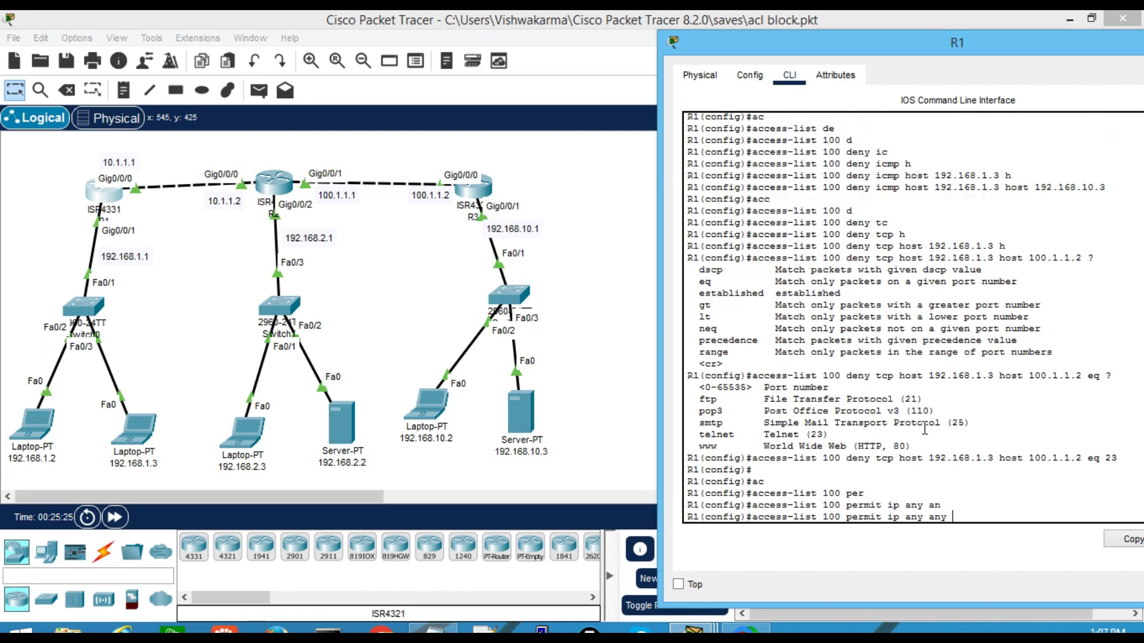
pyautogui.press('Return')
pyautogui.press('Return')
pyautogui.press('Return')
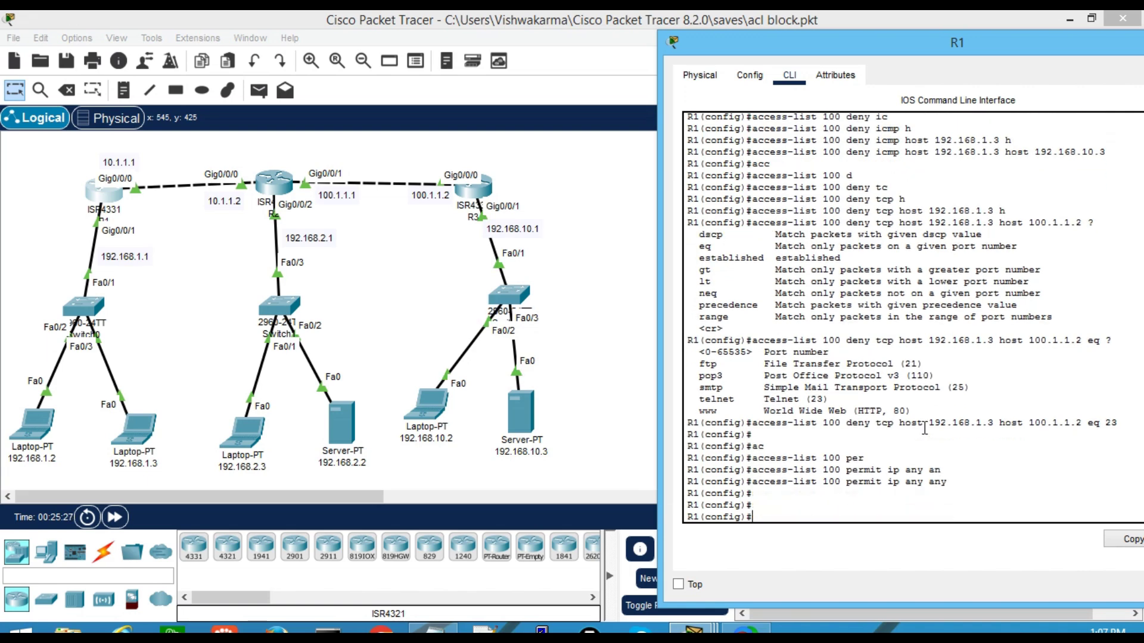
# Type int gi0/0/1 to target interface Gi0/0/1
pyautogui.write('int gi0/0/1')
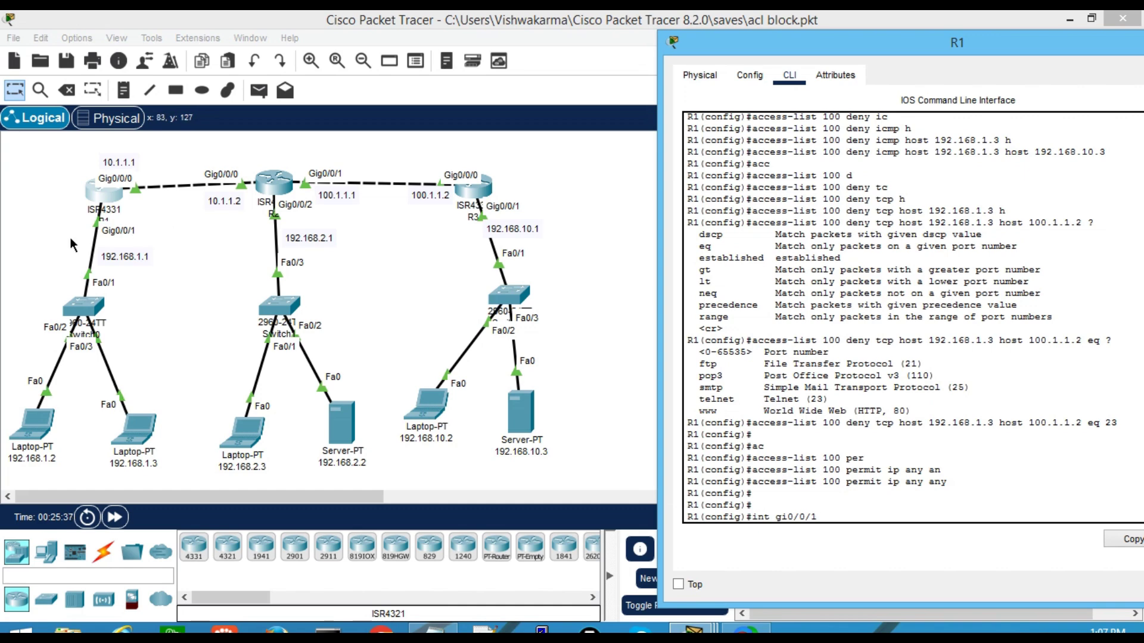
# Enter interface Gi0/0/1 and apply ip access-group 100 in
pyautogui.press('Return')
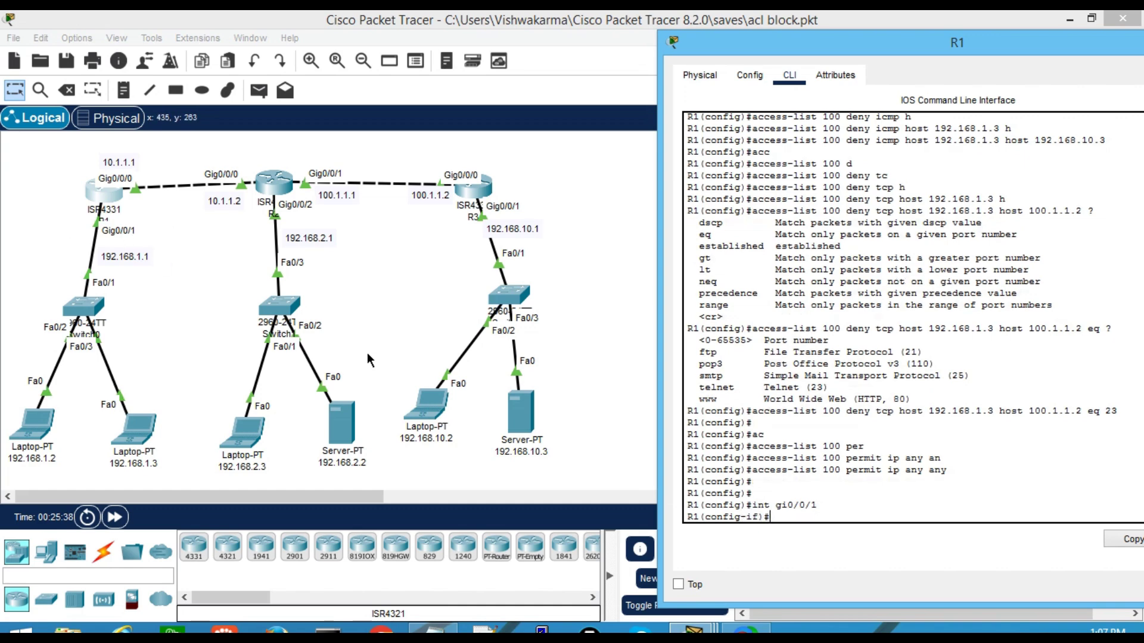
pyautogui.write('ip acc')
pyautogui.press('Tab')
pyautogui.write('100 in')
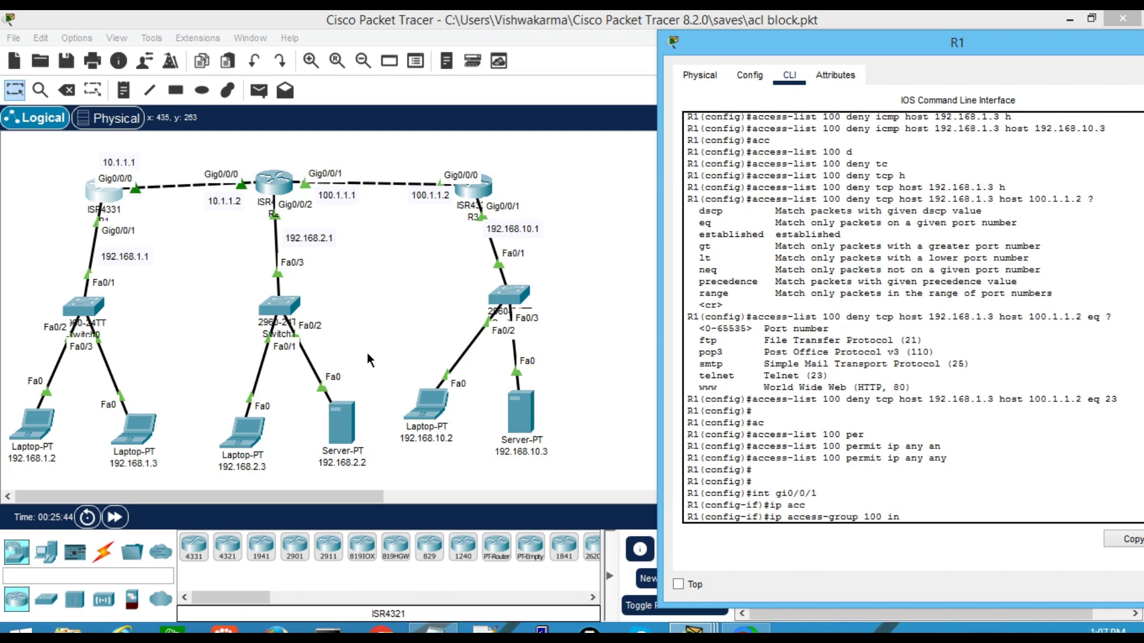
pyautogui.press('Return')
pyautogui.press('Return')
pyautogui.press('Return')
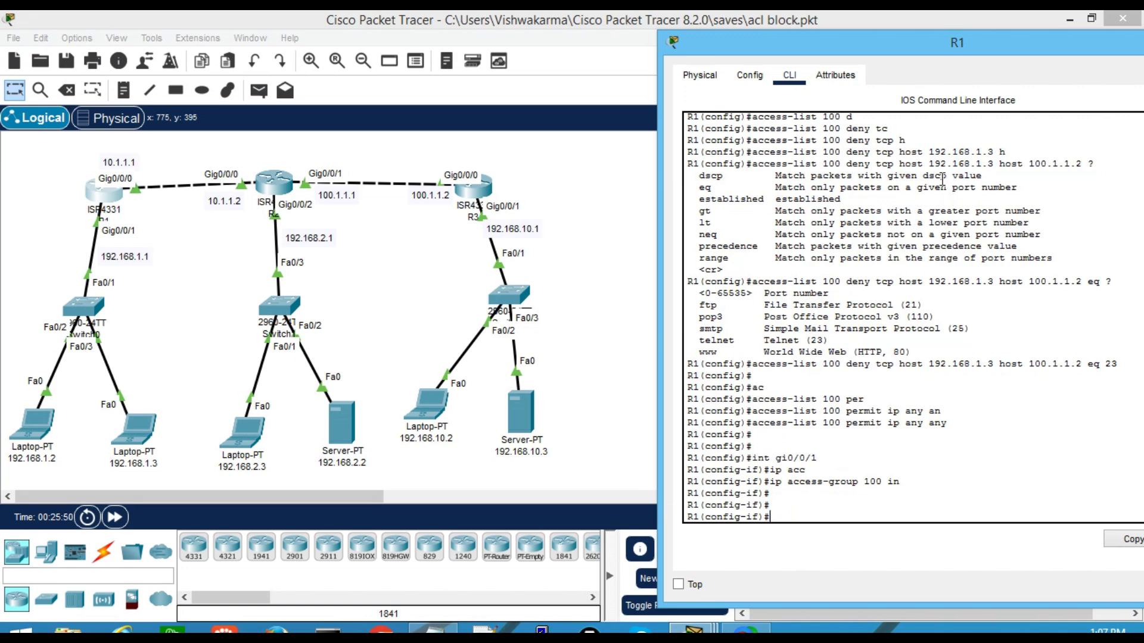
pyautogui.scroll(6, 929, 202)
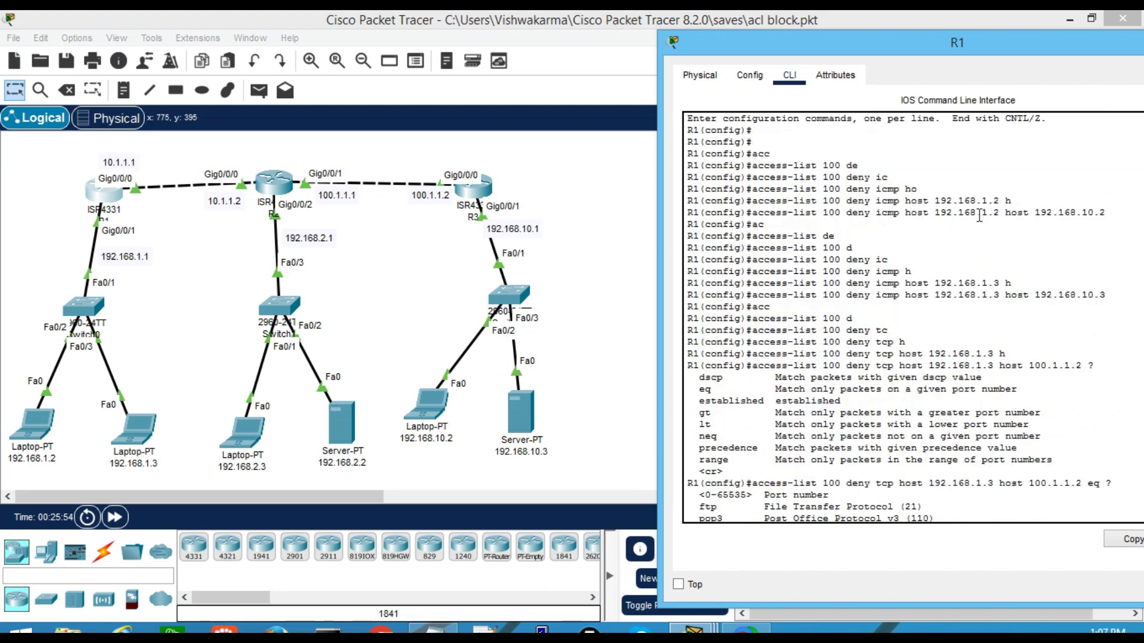
# Rerun ping 192.168.10.2 on laptop 192.168.1.2 and see 100% loss
pyautogui.click(438, 300)
pyautogui.click(34, 424)
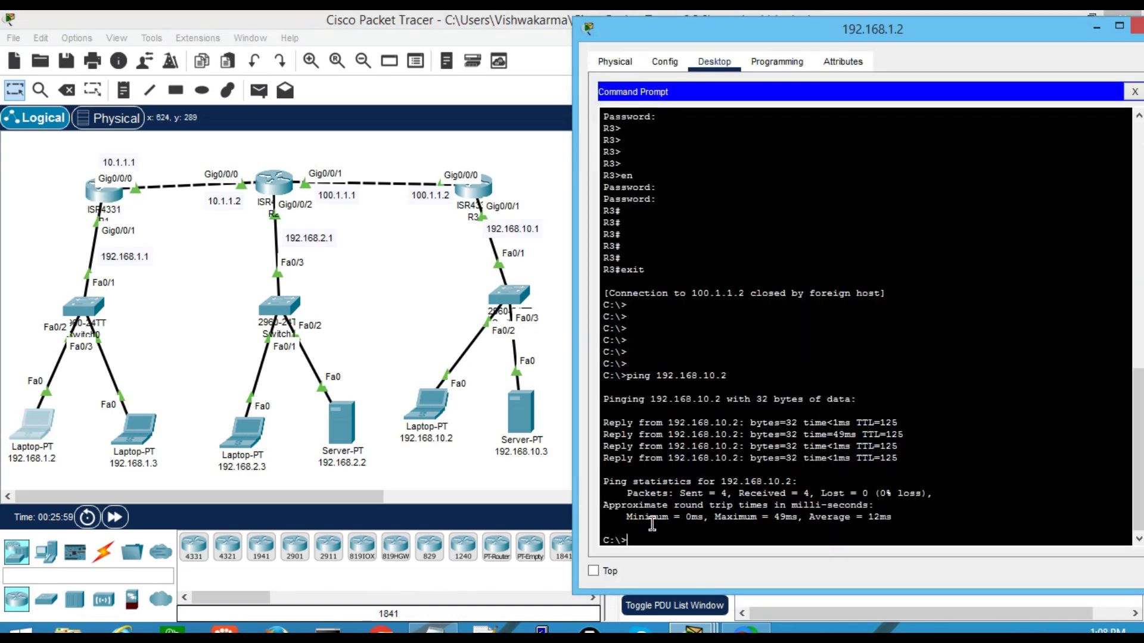
pyautogui.press('Up')
pyautogui.press('Return')
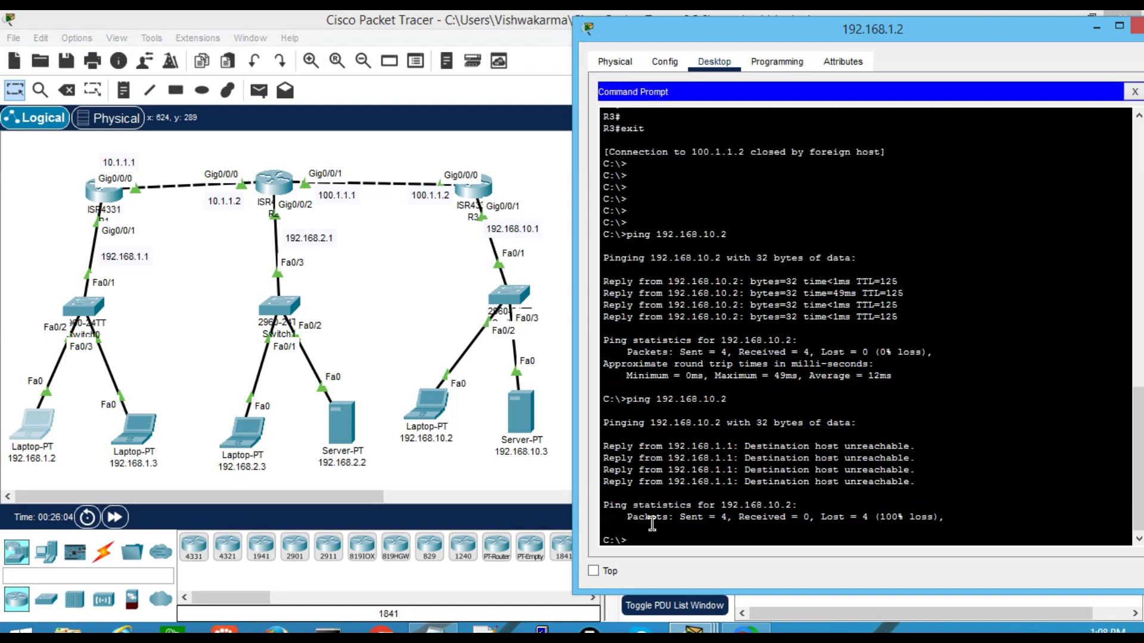
pyautogui.click(118, 196)
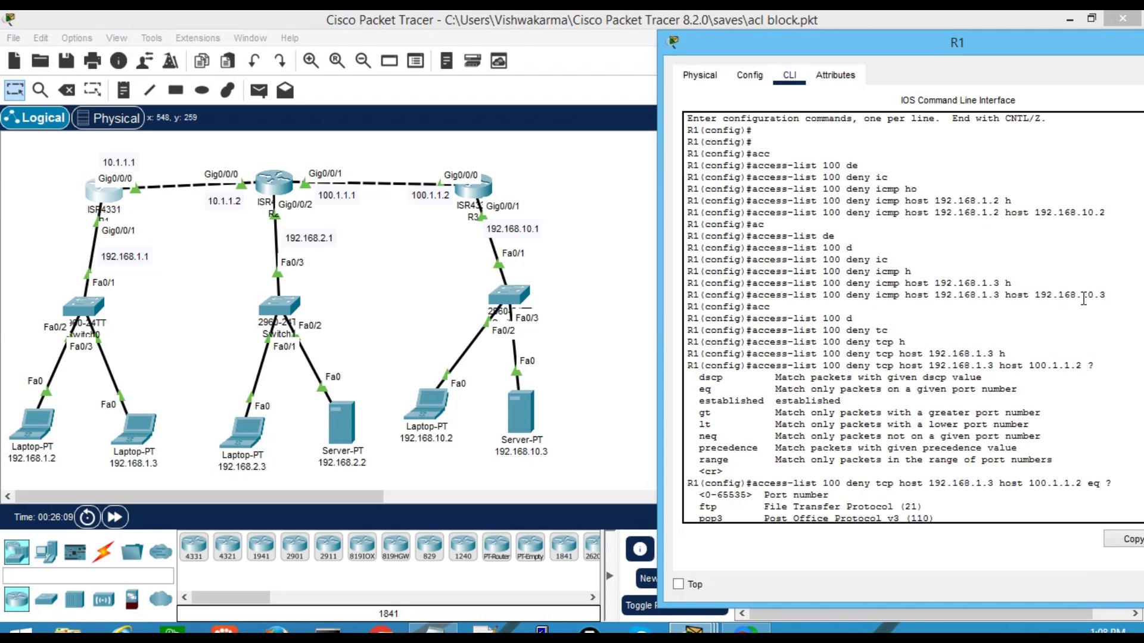
pyautogui.click(137, 434)
pyautogui.press('Up')
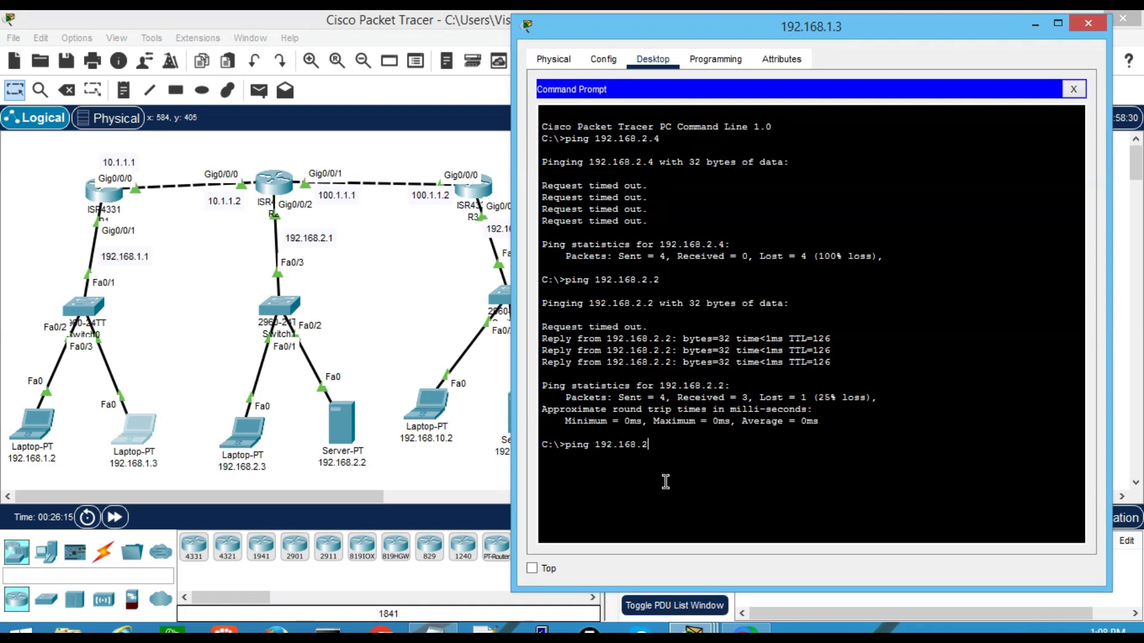
pyautogui.write('.3')
pyautogui.press('Return')
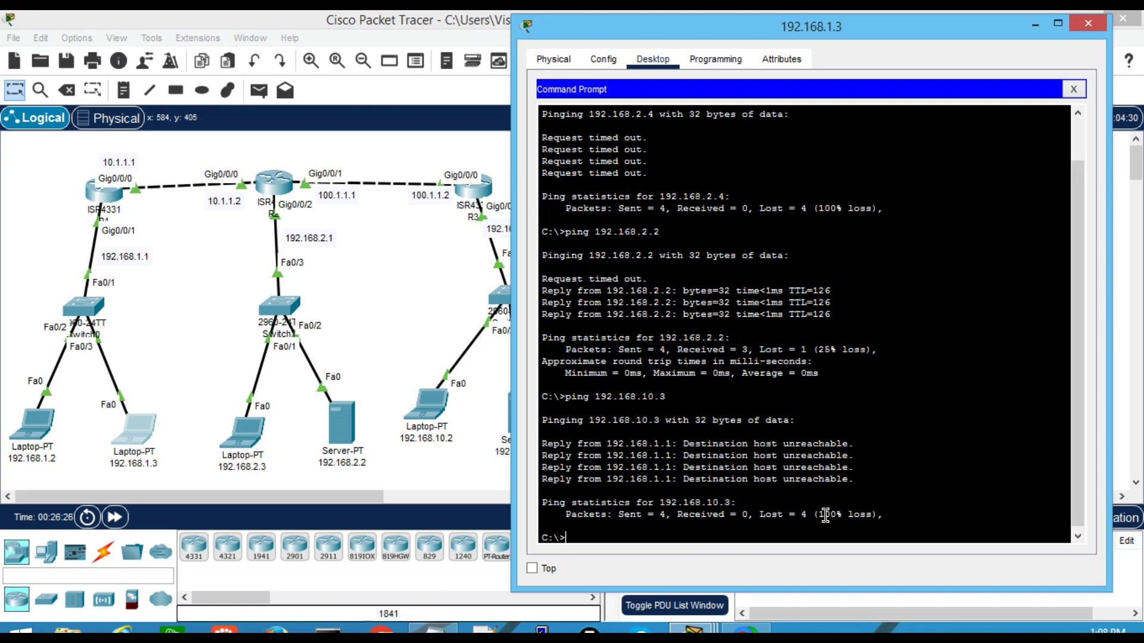
pyautogui.click(435, 628)
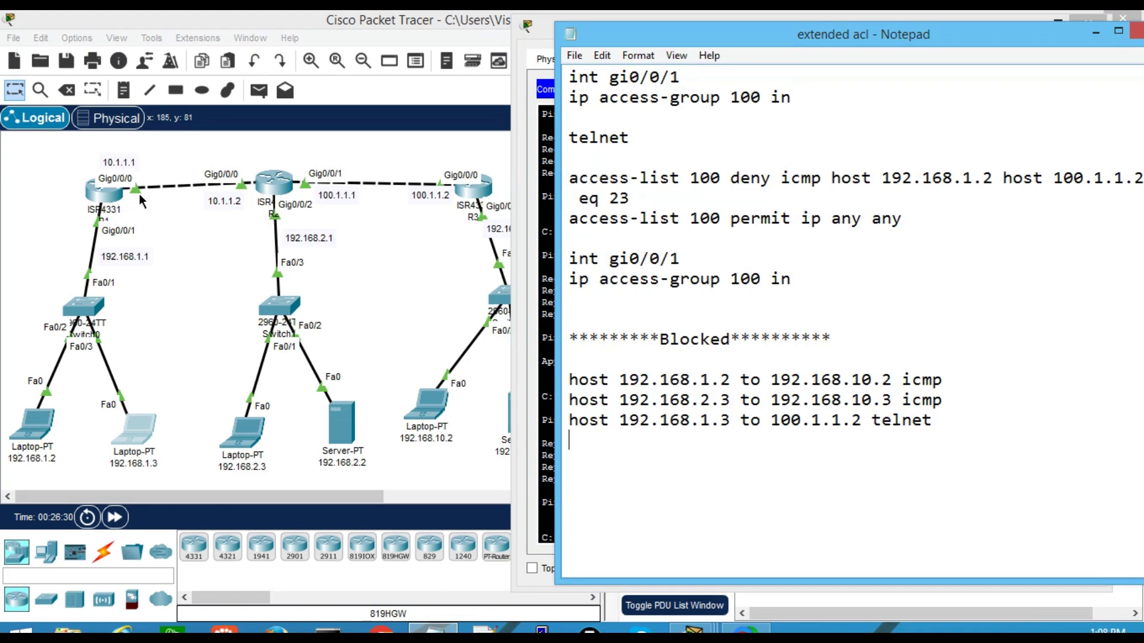
pyautogui.click(112, 193)
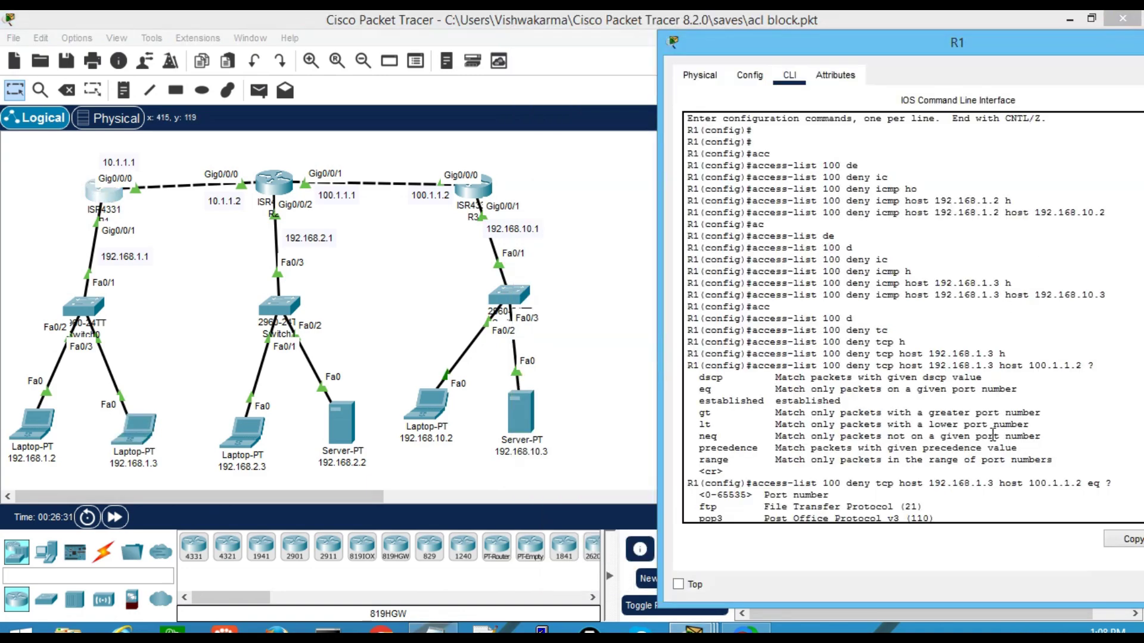
pyautogui.scroll(-3, 962, 500)
pyautogui.scroll(-2, 1109, 484)
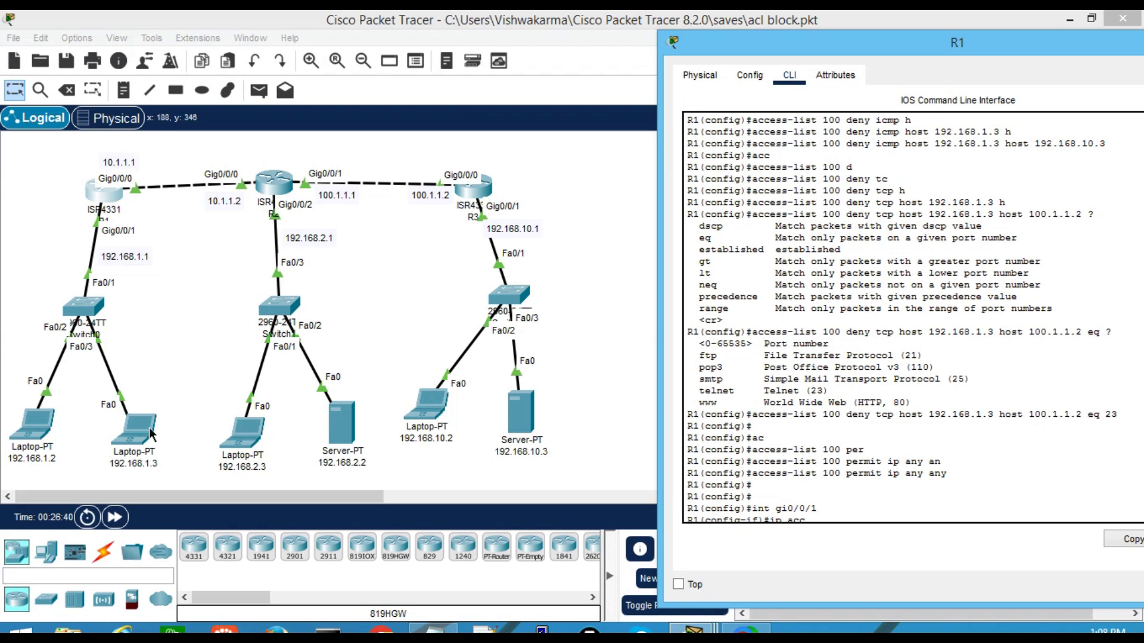
# Run telnet 100.1.1.2 from laptop 192.168.1.3 and watch it time out
pyautogui.click(136, 438)
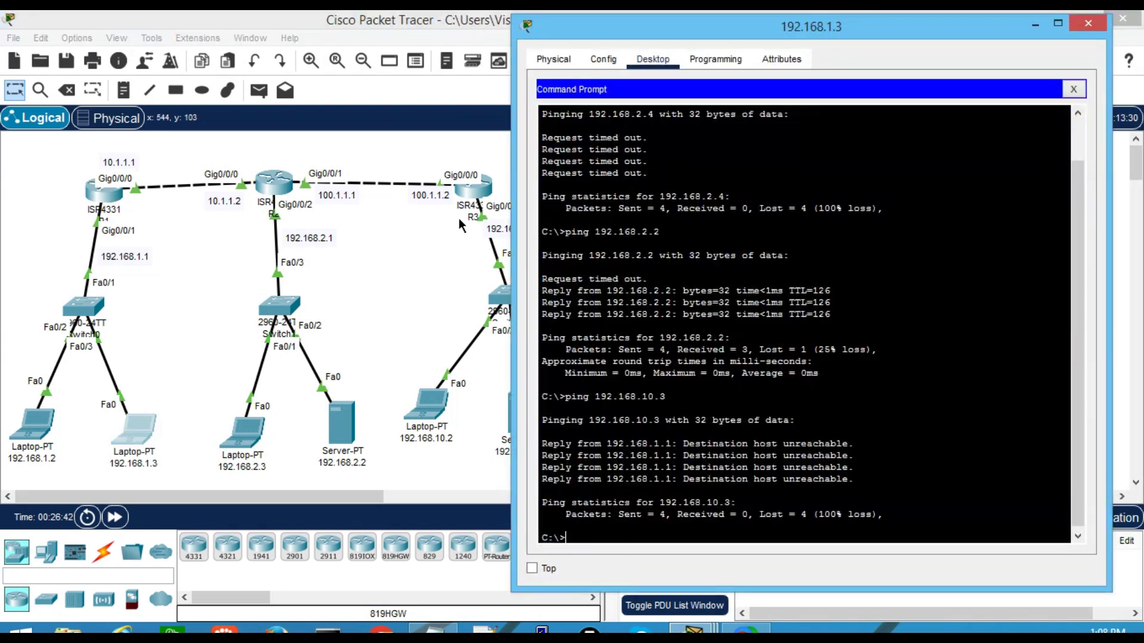
pyautogui.write('telne')
pyautogui.write('t 100.1.1.2')
pyautogui.press('Return')
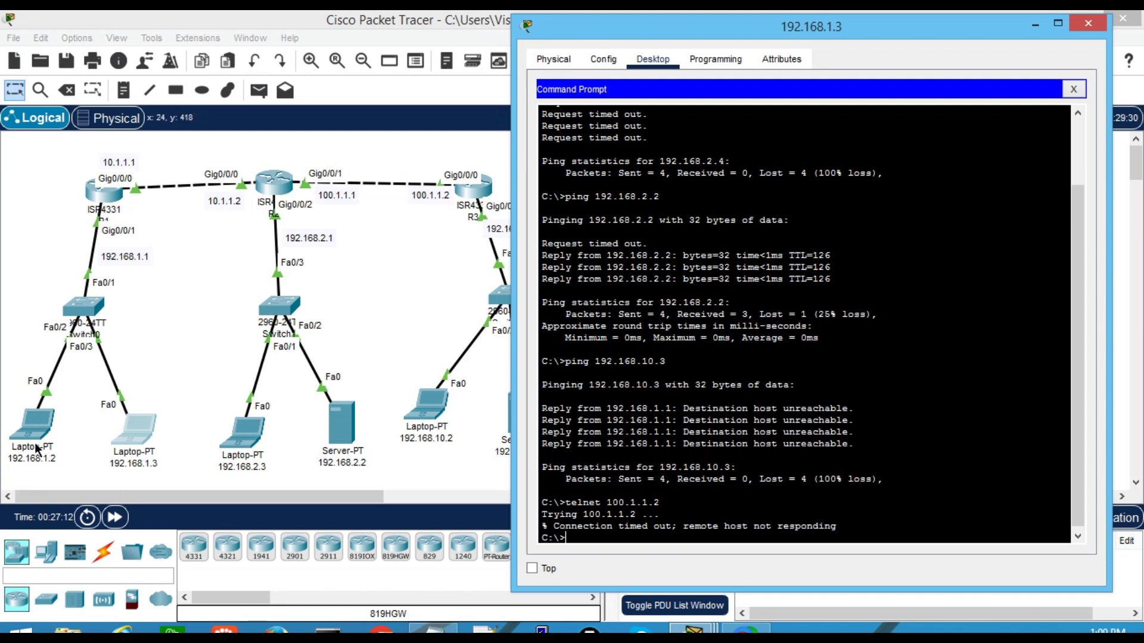
# Telnet from laptop 192.168.1.2 to 100.1.1.2 and exit the login
pyautogui.click(33, 425)
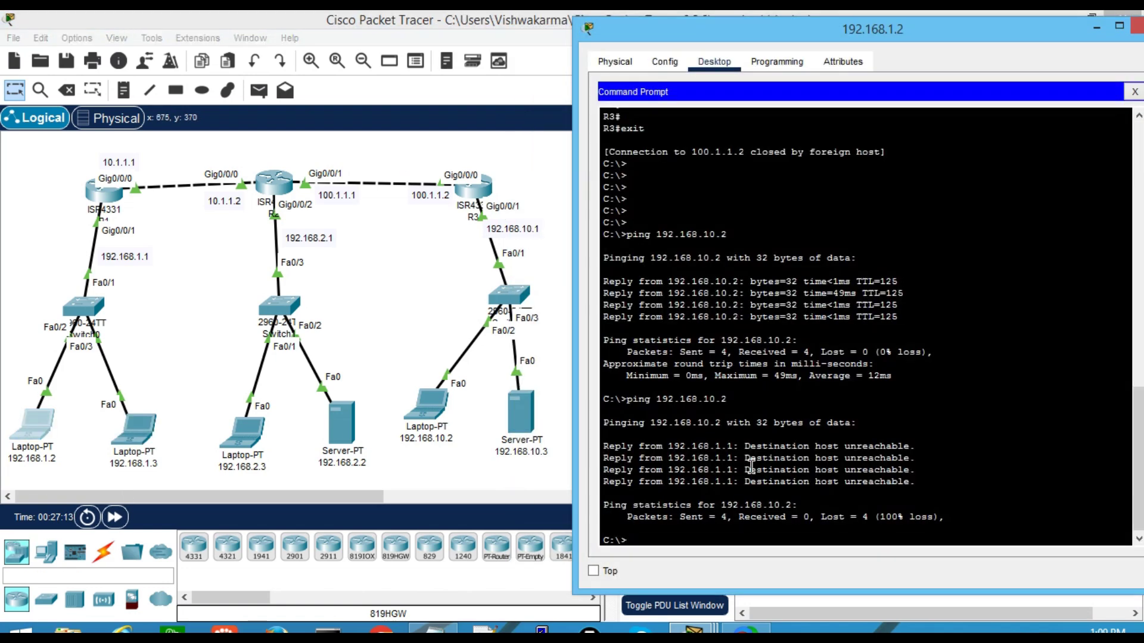
pyautogui.write('telnet 100.1.1.2')
pyautogui.press('Return')
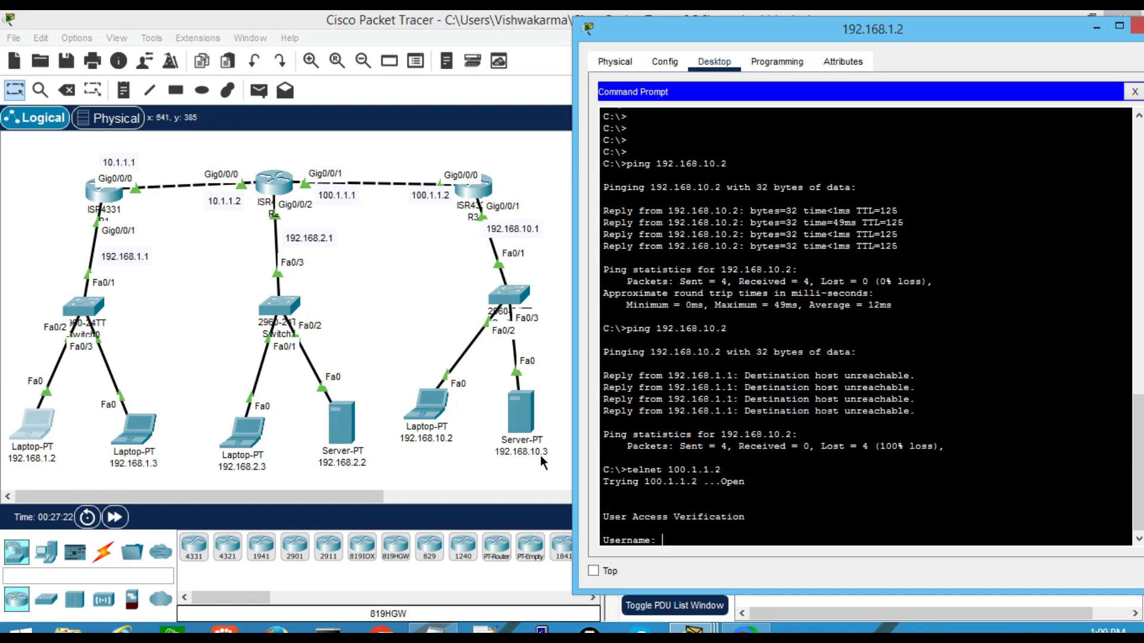
pyautogui.write('exit')
pyautogui.press('Return')
pyautogui.press('Return')
pyautogui.press('Return')
pyautogui.press('Return')
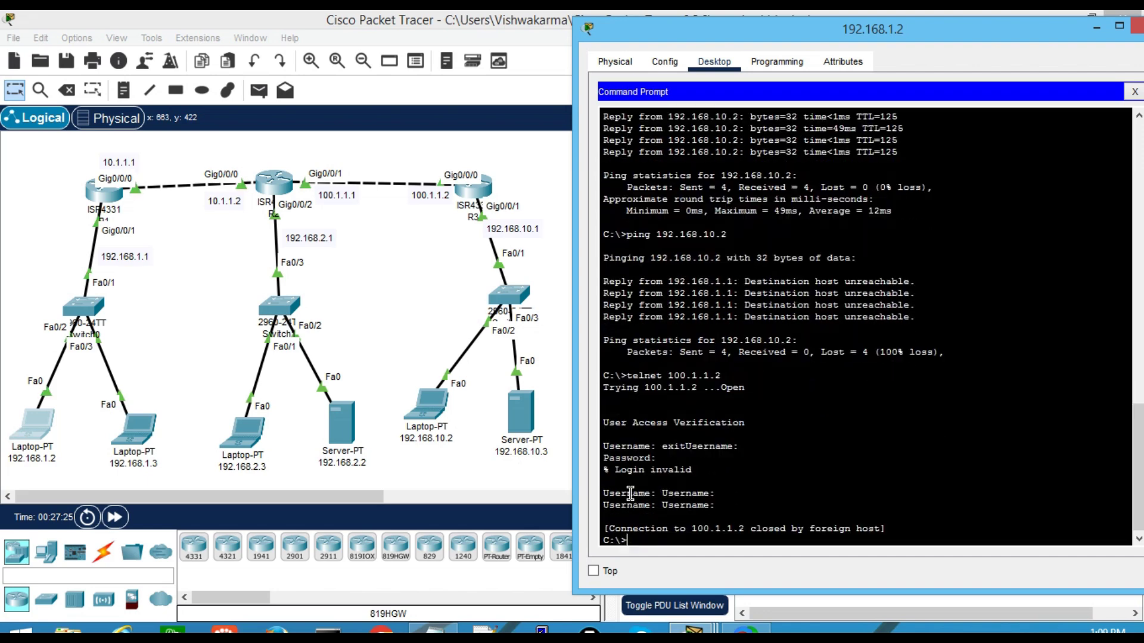
# Ping 192.168.10.3 from laptop 192.168.1.2, getting 0% loss
pyautogui.press('Return')
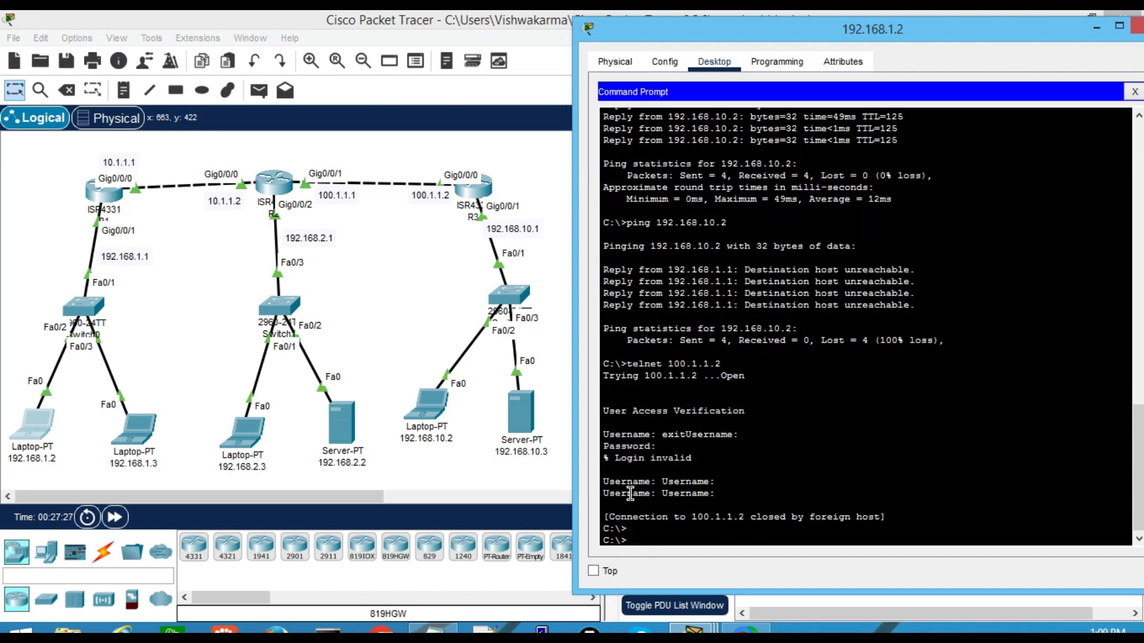
pyautogui.write('ping 192.168.10.3')
pyautogui.press('Return')
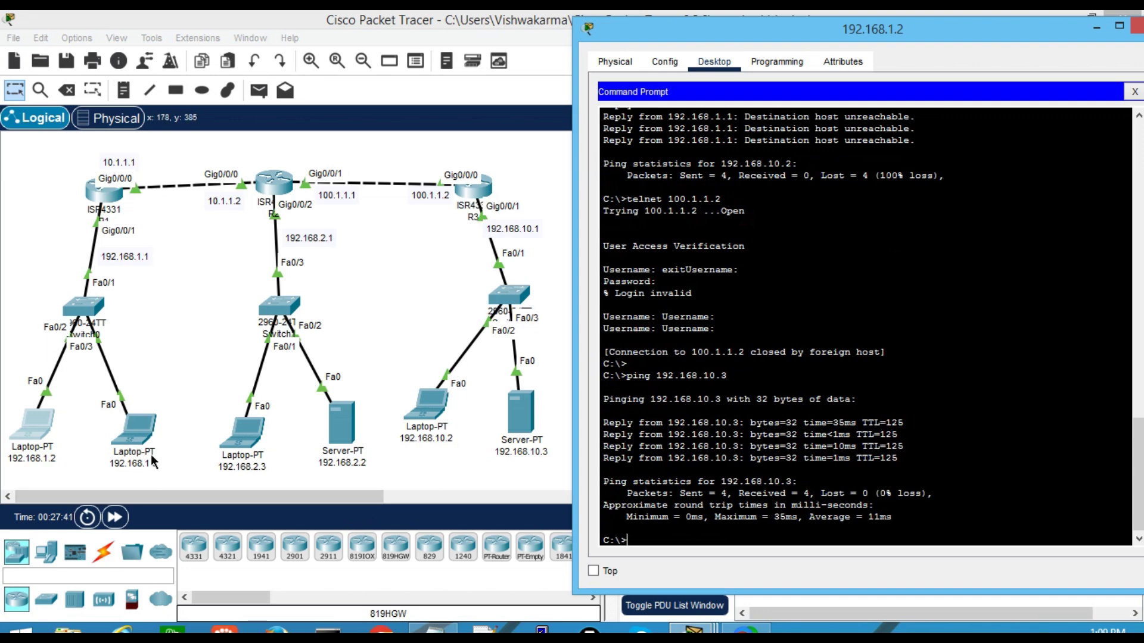
# From laptop 192.168.1.3, ping 192.168.10.2 (replies) and 192.168.10.3 (unreachable)
pyautogui.click(140, 438)
pyautogui.write('ping 192.168.10.')
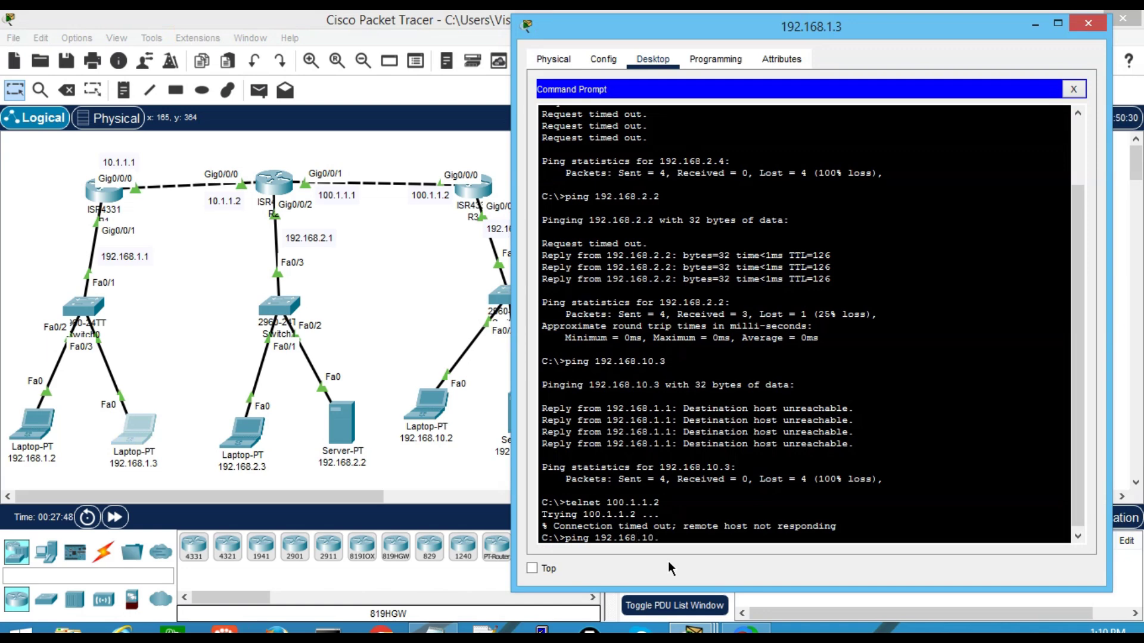
pyautogui.write('2')
pyautogui.press('Return')
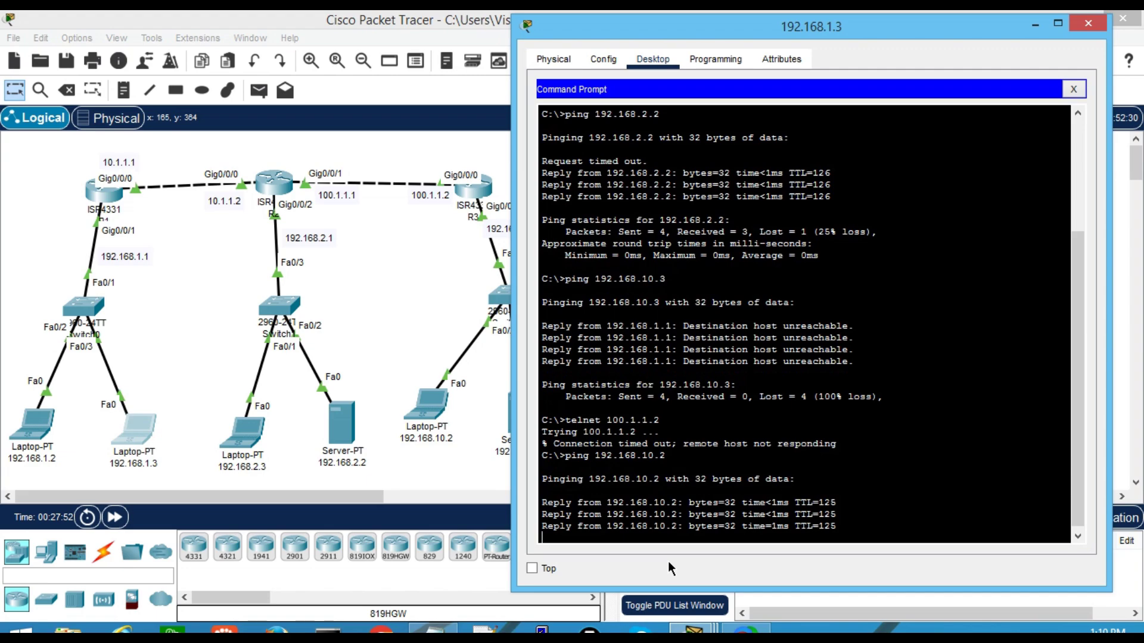
pyautogui.press('Up')
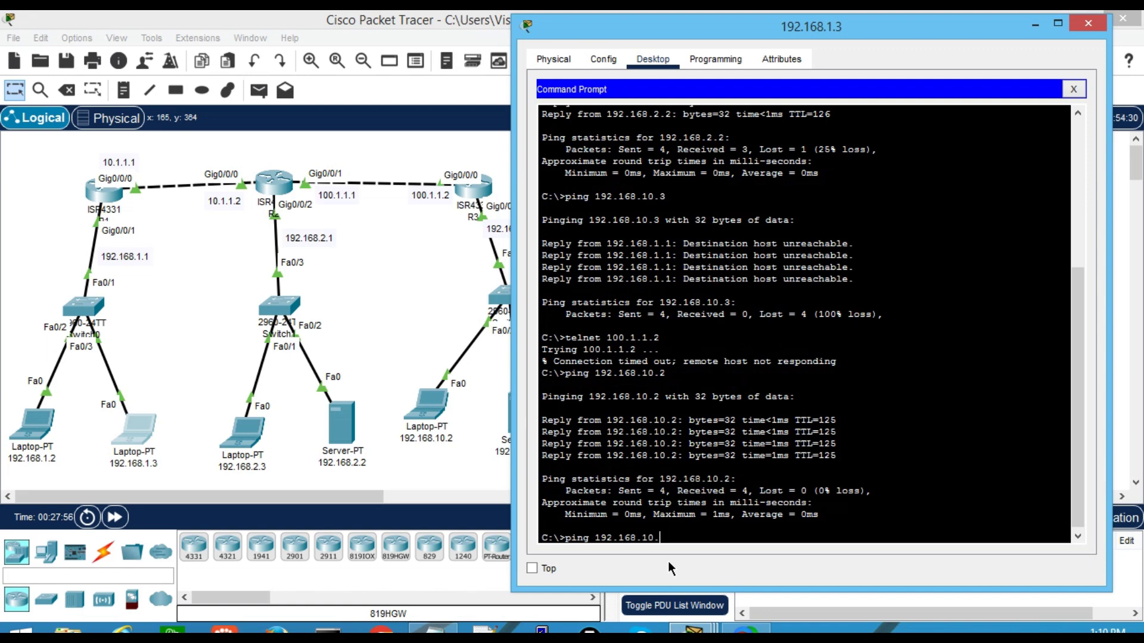
pyautogui.write('3')
pyautogui.press('Return')
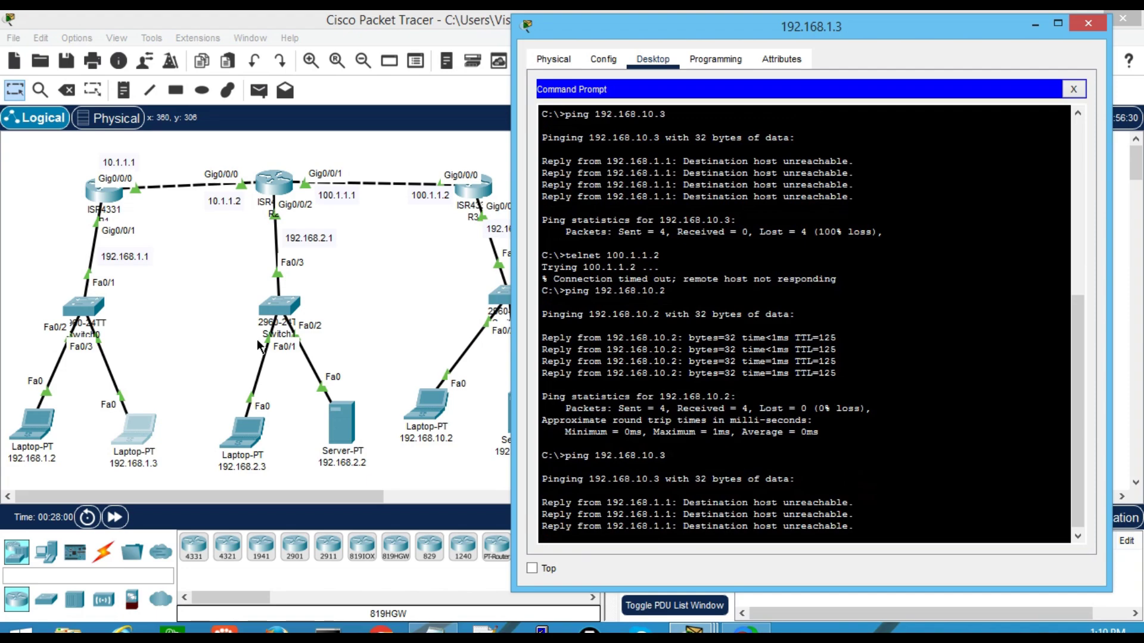
# Copy the deny tcp host 192.168.1.3 host 100.1.1.2 eq 23 line from R1's output
pyautogui.click(109, 198)
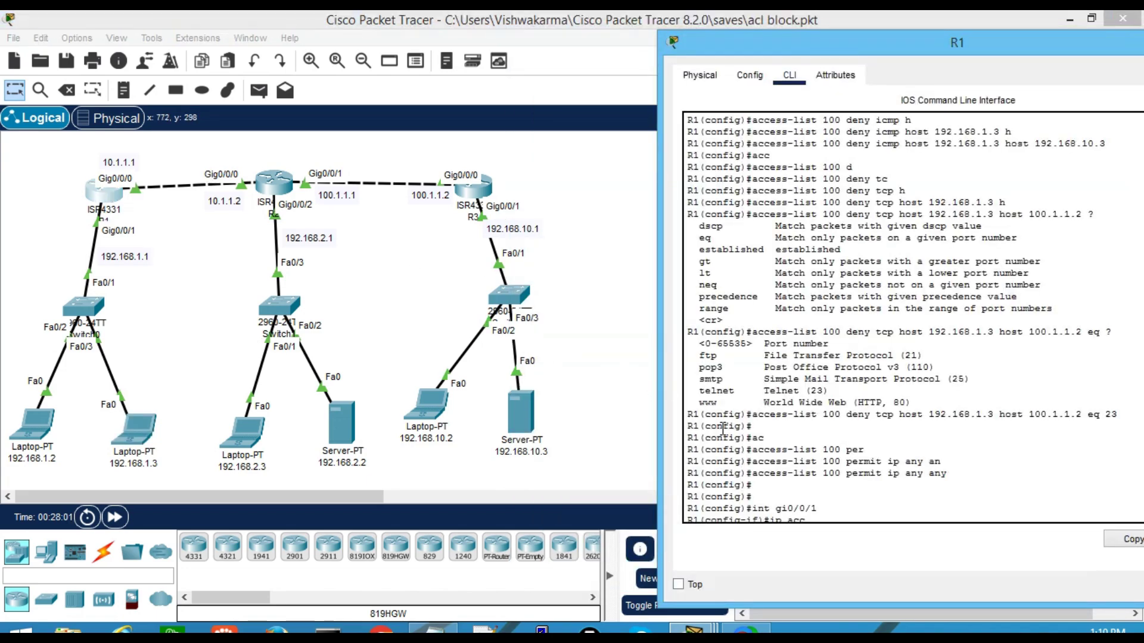
pyautogui.scroll(4, 767, 484)
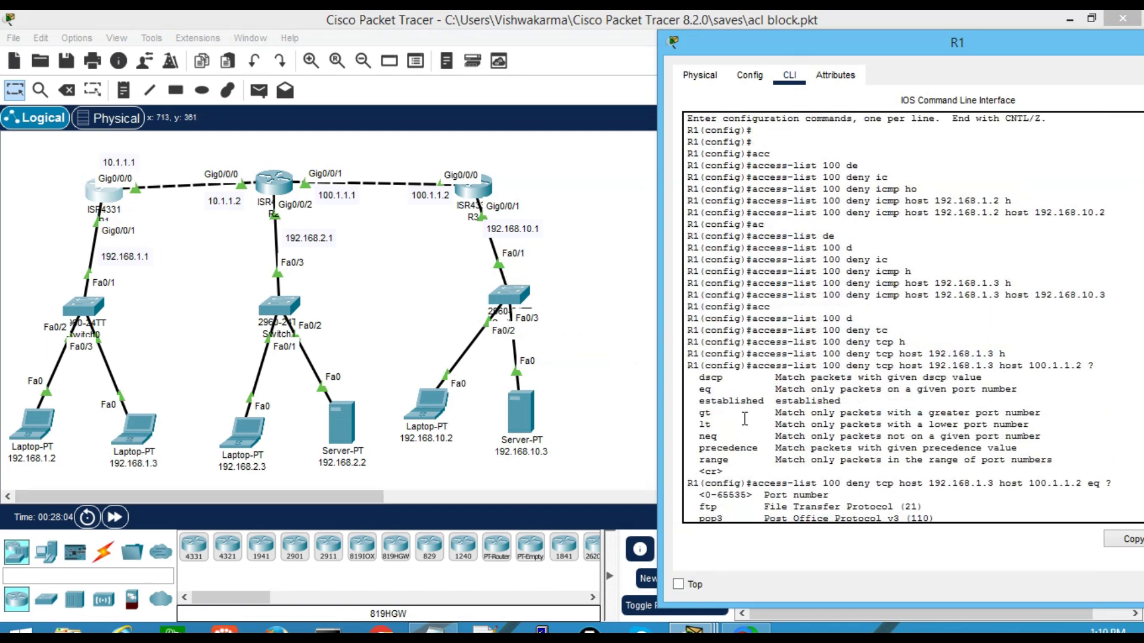
pyautogui.scroll(-3, 842, 407)
pyautogui.scroll(-3, 933, 428)
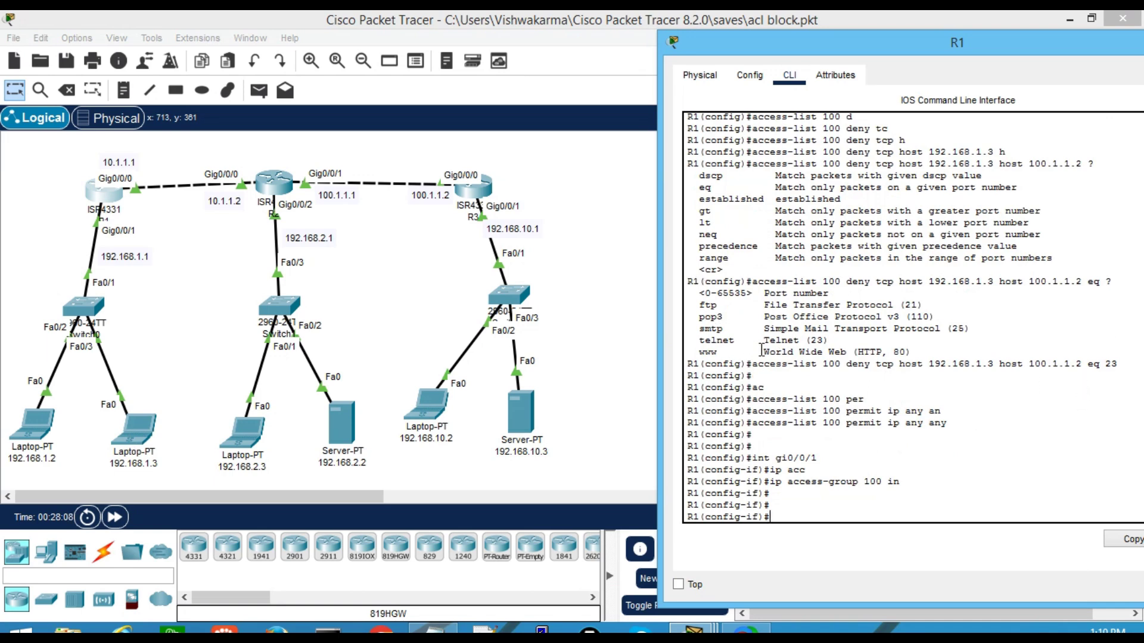
pyautogui.moveTo(752, 363); pyautogui.dragTo(1119, 359)
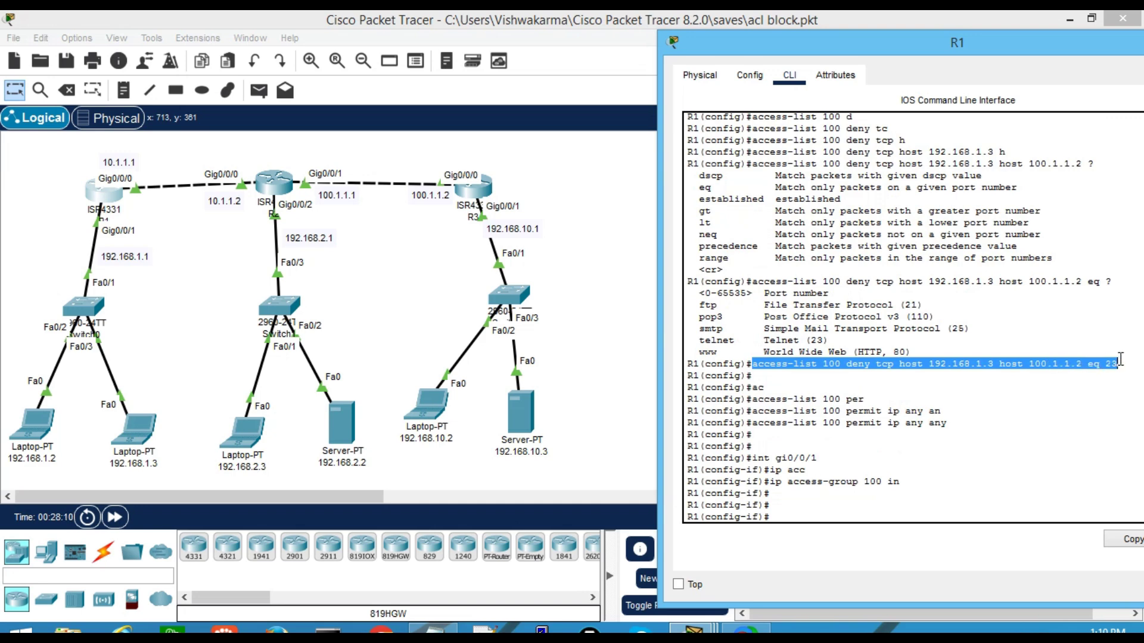
pyautogui.hotkey('ctrl', 'c')
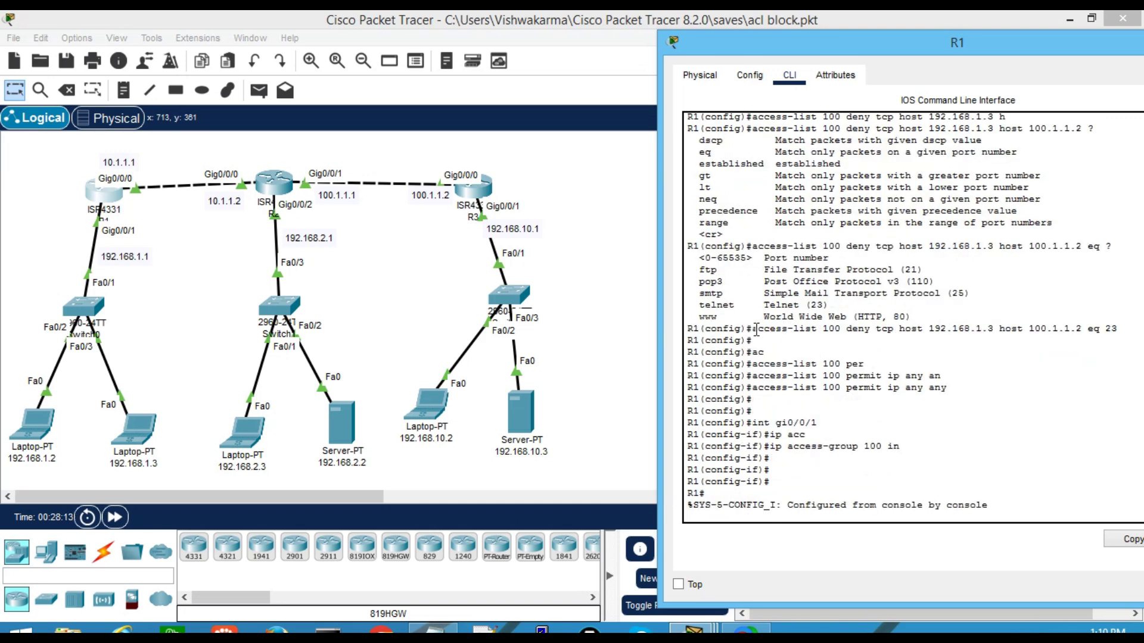
pyautogui.moveTo(756, 329); pyautogui.dragTo(1119, 330)
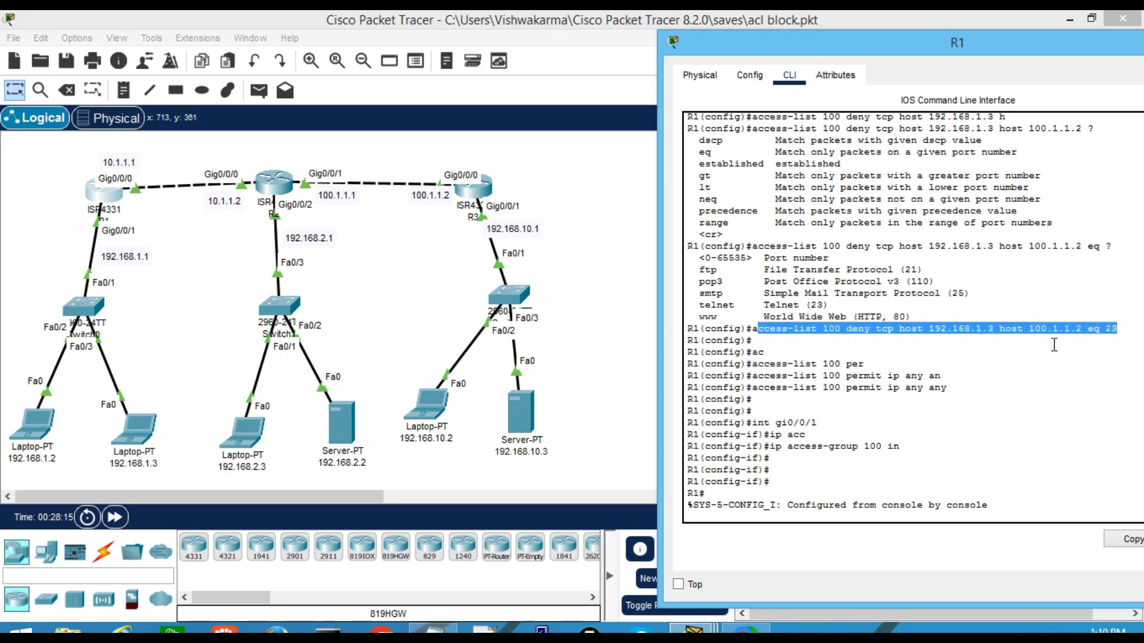
pyautogui.moveTo(752, 329); pyautogui.dragTo(1119, 329)
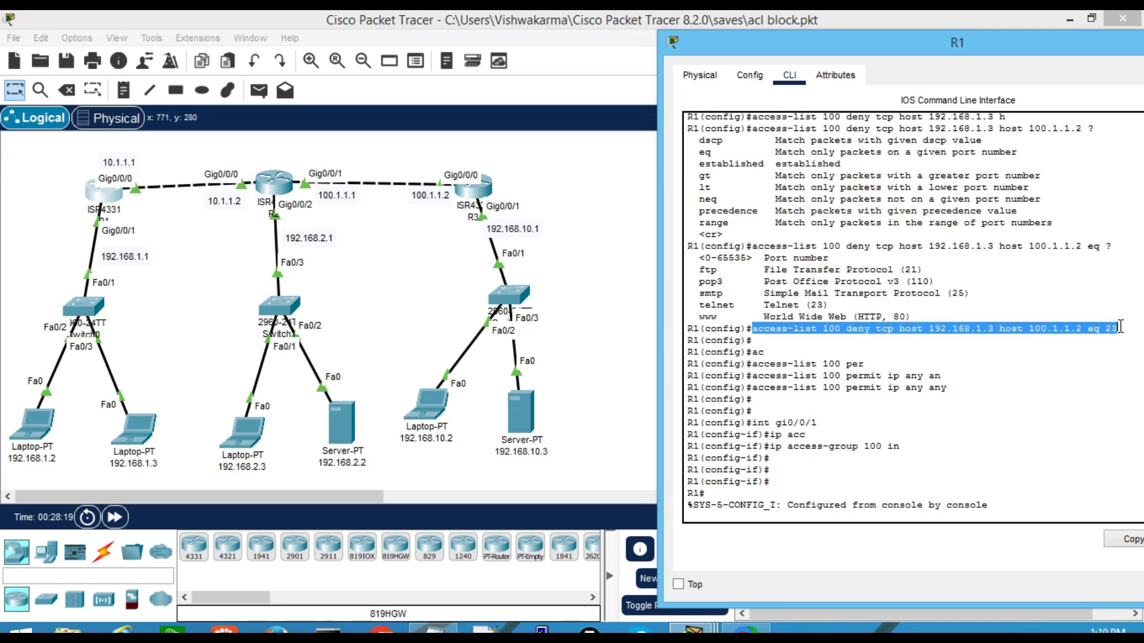
pyautogui.rightClick(1050, 345)
pyautogui.click(1088, 355)
# In conf t, enter the pasted line prefixed with no to delete it
pyautogui.press('Return')
pyautogui.write('conf t')
pyautogui.press('Return')
pyautogui.press('Return')
pyautogui.press('Return')
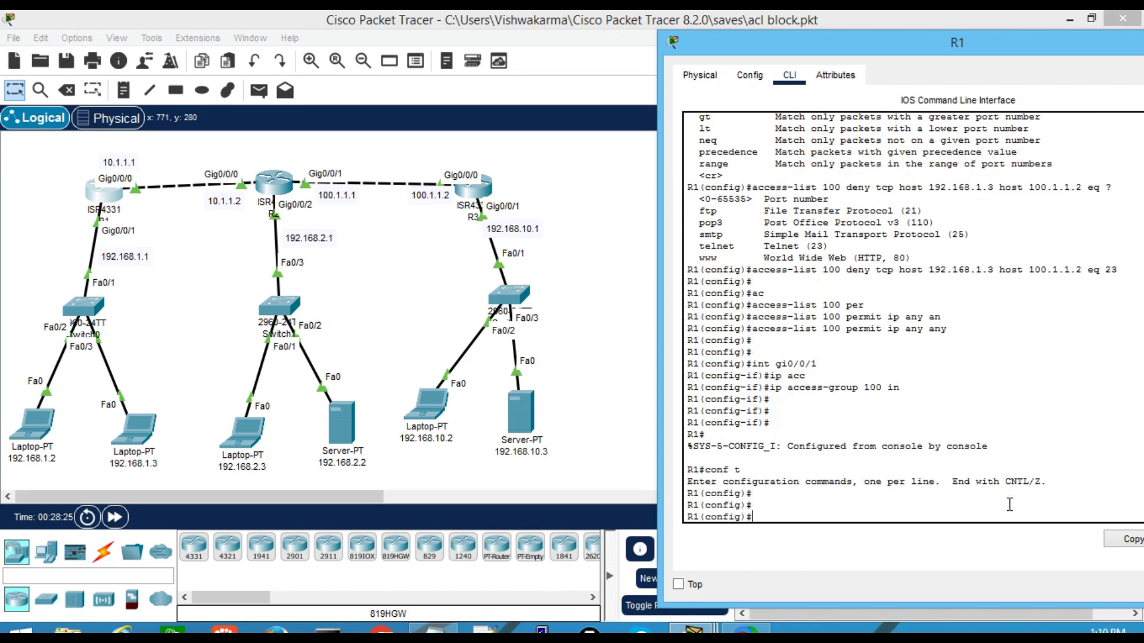
pyautogui.rightClick(889, 365)
pyautogui.click(924, 392)
pyautogui.press('Left')
pyautogui.press('Left')
pyautogui.press('Left')
pyautogui.press('Left')
pyautogui.press('Left')
pyautogui.press('Left')
pyautogui.press('Left')
pyautogui.press('Left')
pyautogui.press('Left')
pyautogui.press('Left')
pyautogui.press('Left')
pyautogui.press('Left')
pyautogui.press('Left')
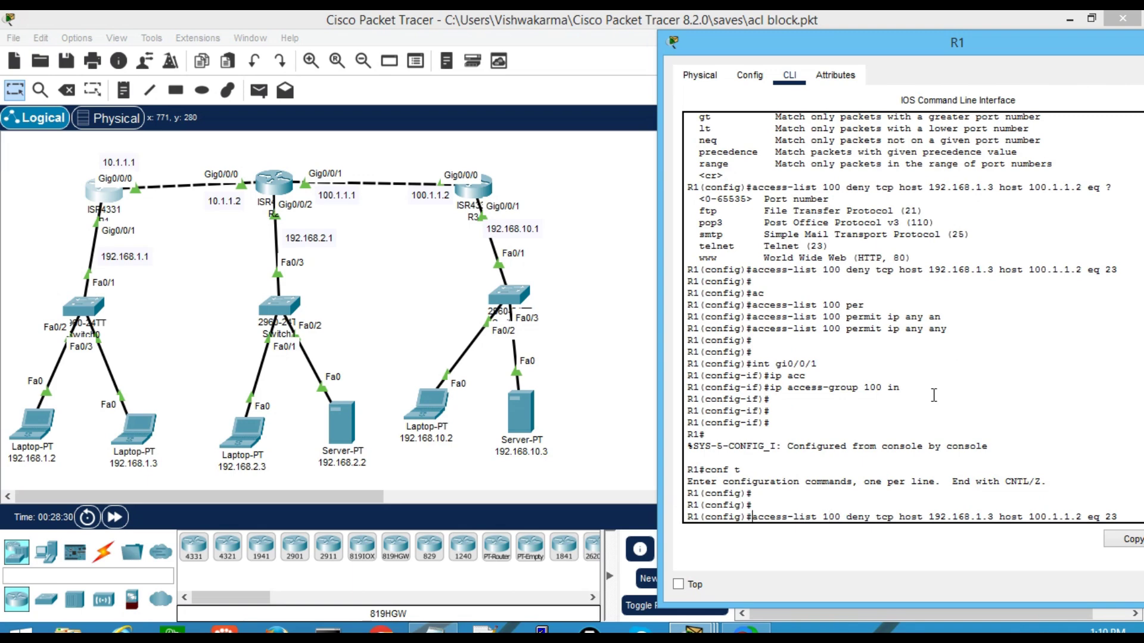
pyautogui.hotkey('ctrl', 'a')
pyautogui.write('no')
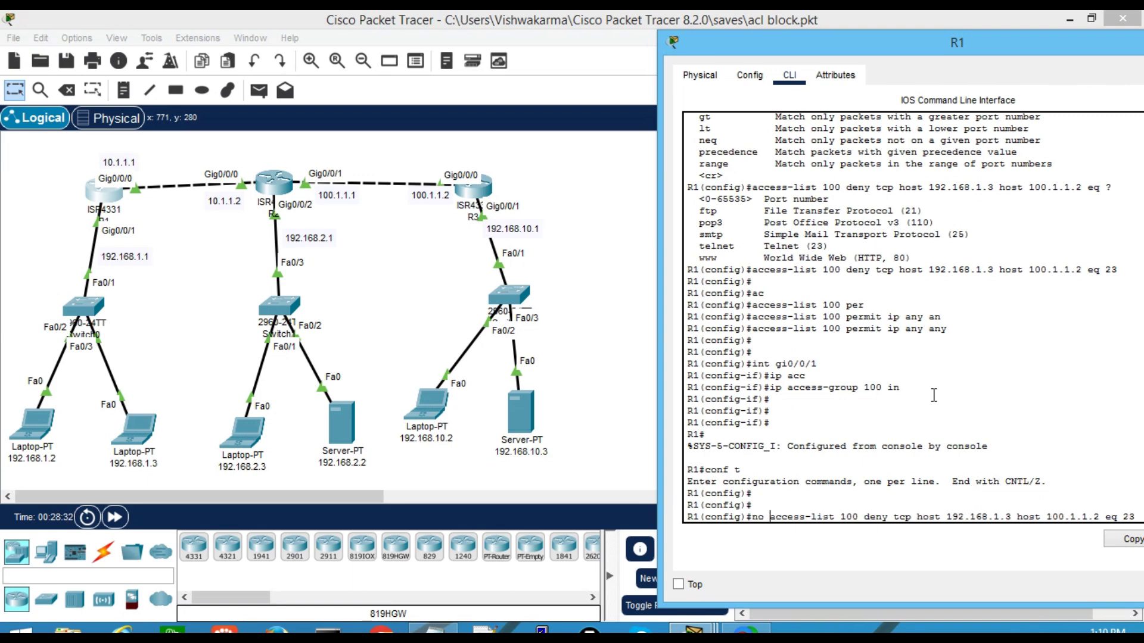
pyautogui.press('Return')
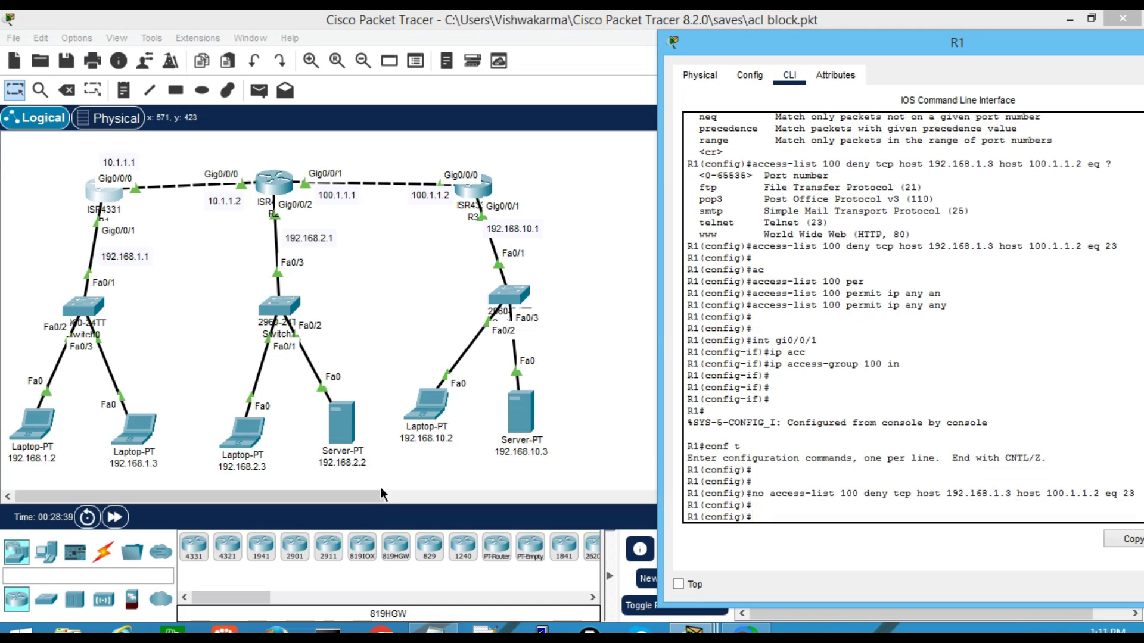
# Bring up laptop 192.168.1.3's Command Prompt window, ready for input
pyautogui.click(140, 441)
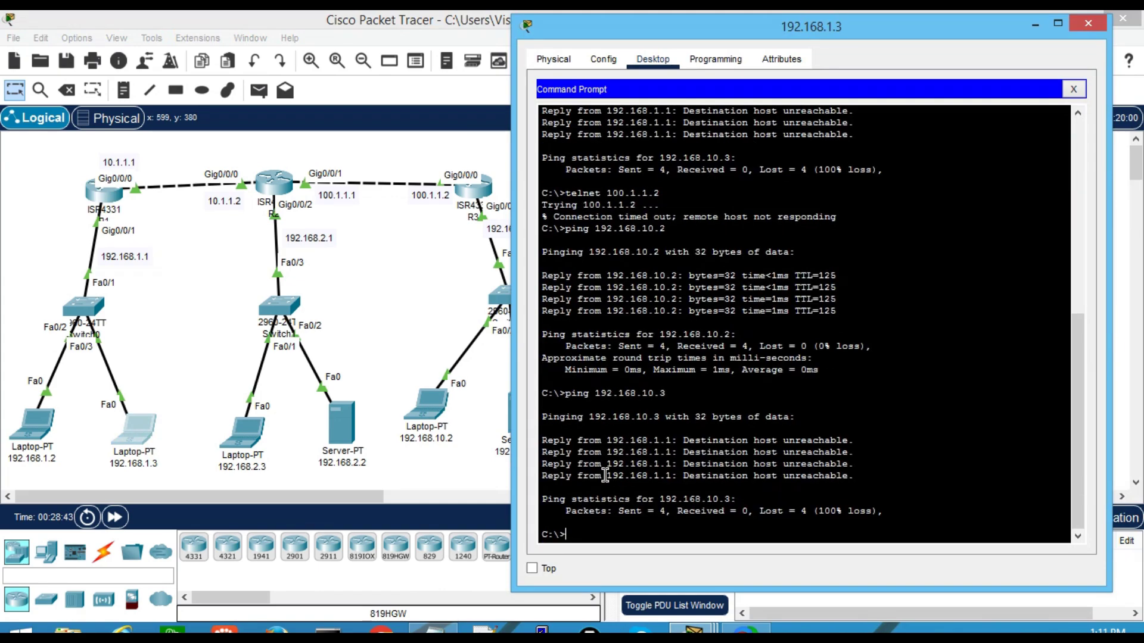
pyautogui.scroll(15, 605, 475)
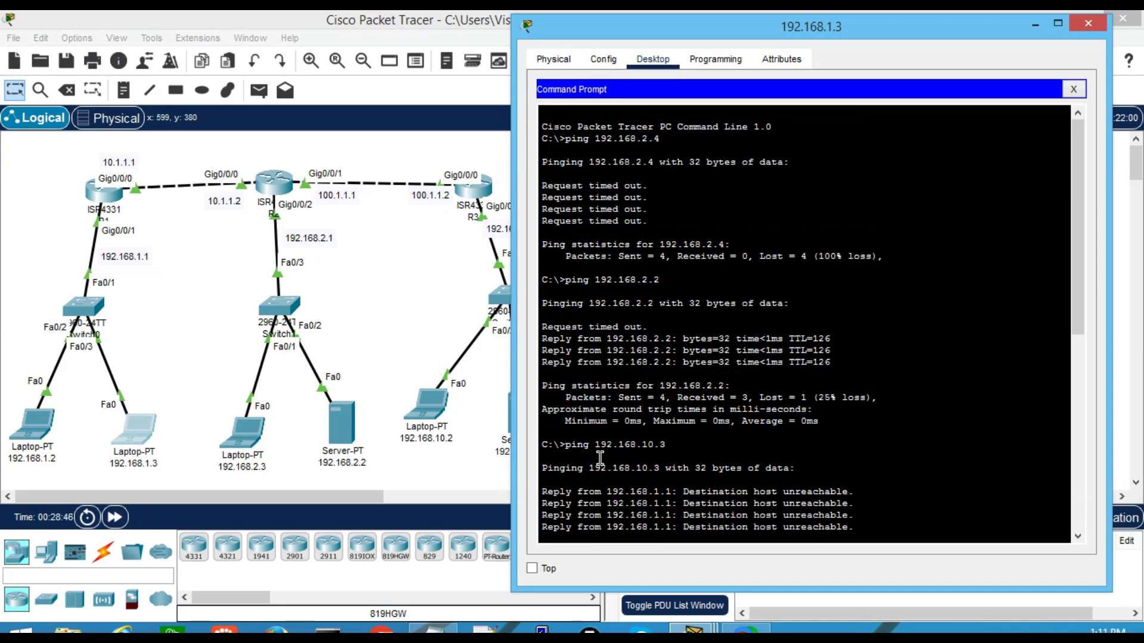
pyautogui.scroll(-3, 601, 457)
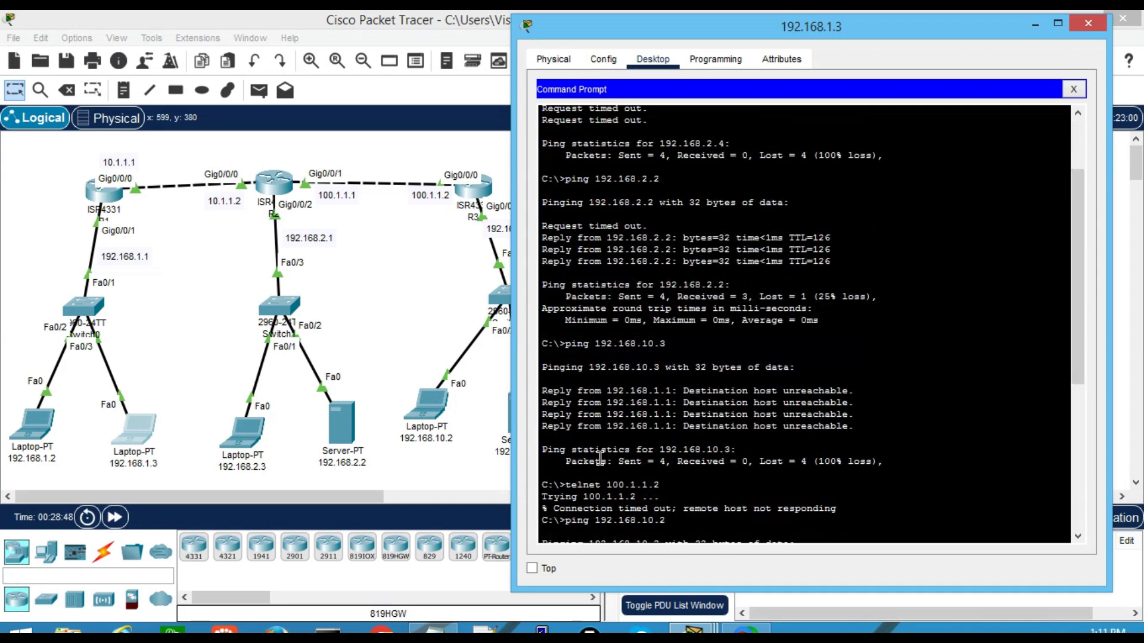
pyautogui.scroll(-3, 603, 391)
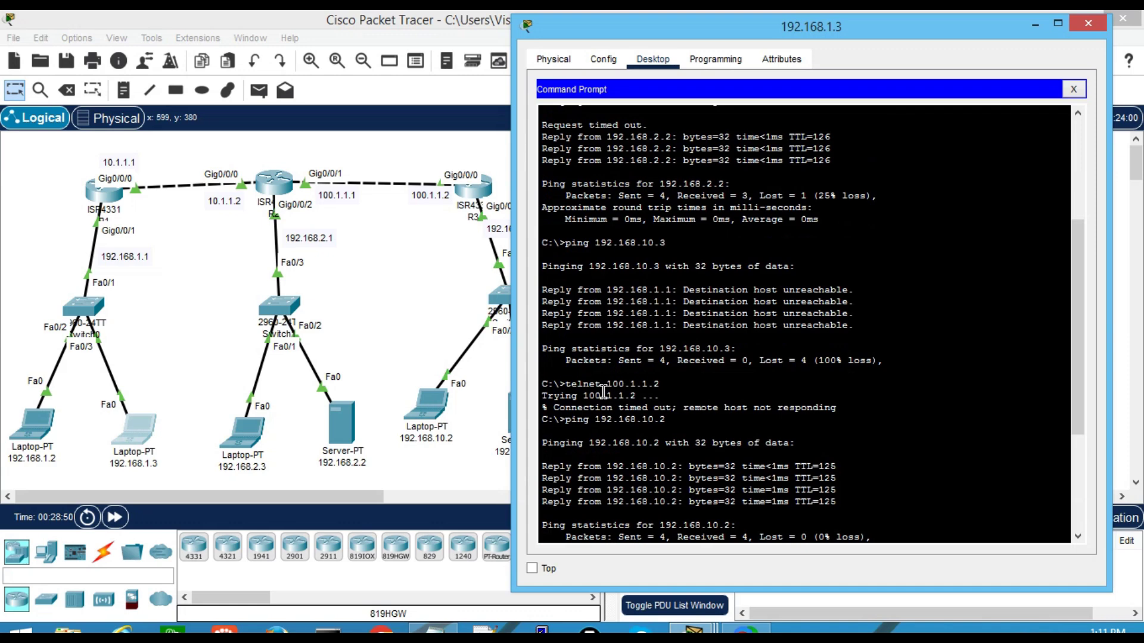
pyautogui.moveTo(572, 385); pyautogui.dragTo(660, 385)
pyautogui.scroll(-5, 659, 420)
pyautogui.scroll(-1, 658, 420)
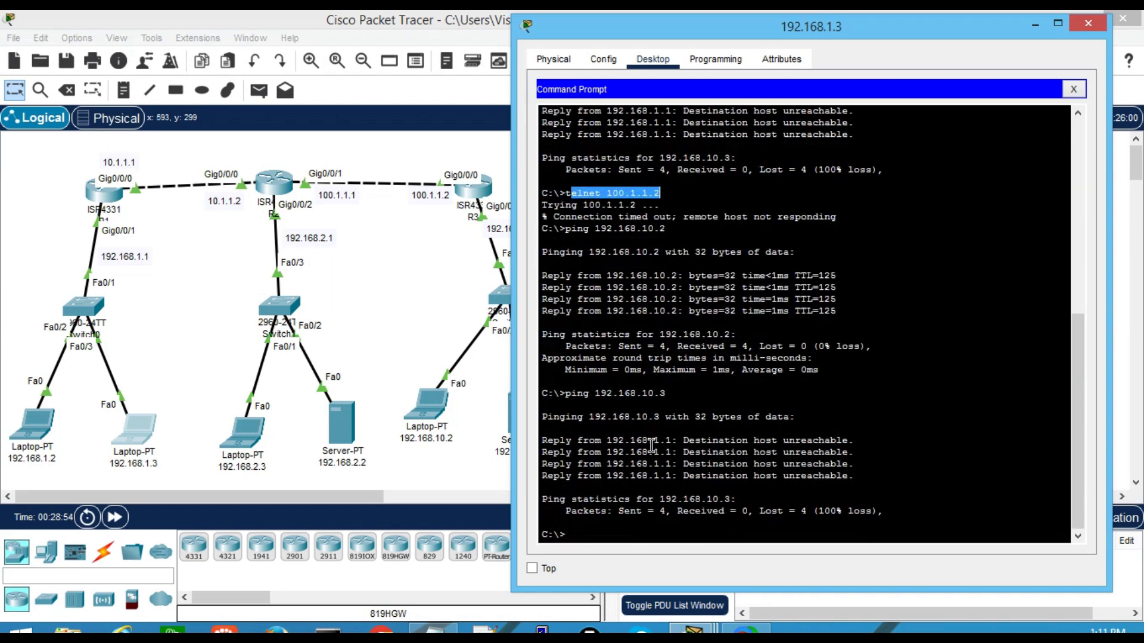
pyautogui.click(588, 524)
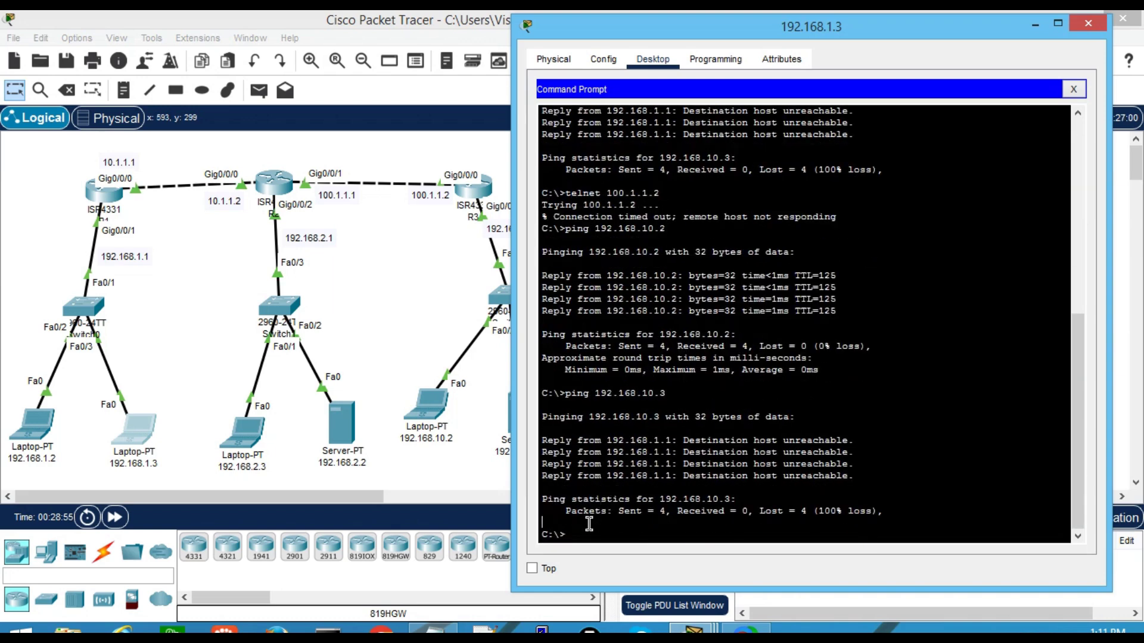
# Run telnet 100.1.1.2, reaching the User Access Verification username prompt
pyautogui.press('Return')
pyautogui.write('ten')
pyautogui.press('BackSpace')
pyautogui.write('lnet100.')
pyautogui.press('BackSpace')
pyautogui.press('BackSpace')
pyautogui.press('BackSpace')
pyautogui.write('100')
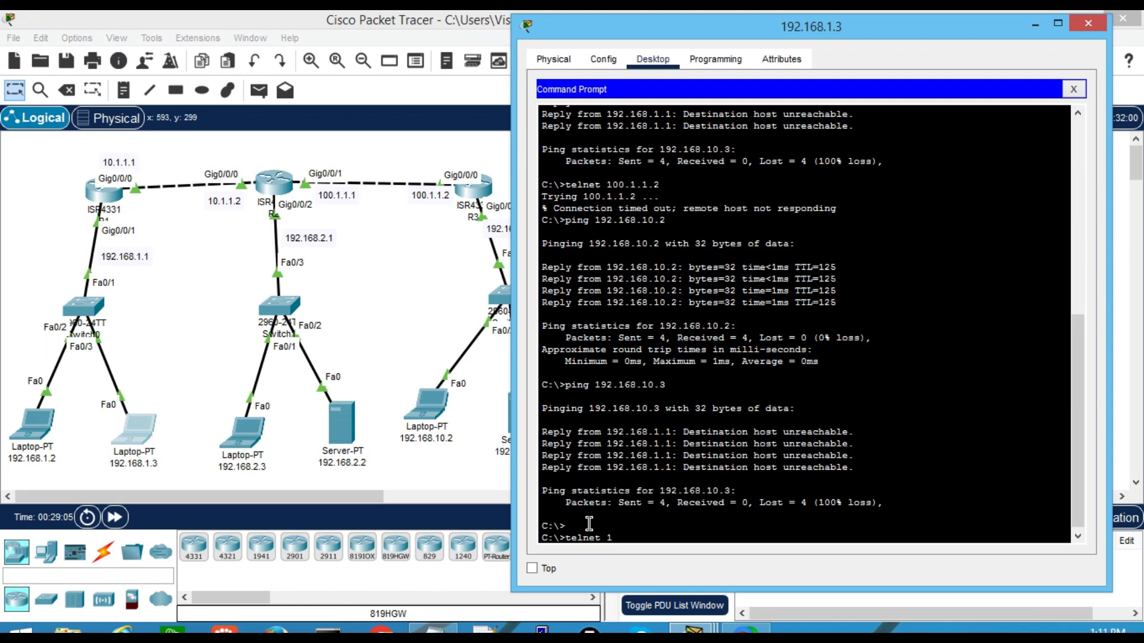
pyautogui.press('BackSpace')
pyautogui.write('.1.1.2')
pyautogui.press('Return')
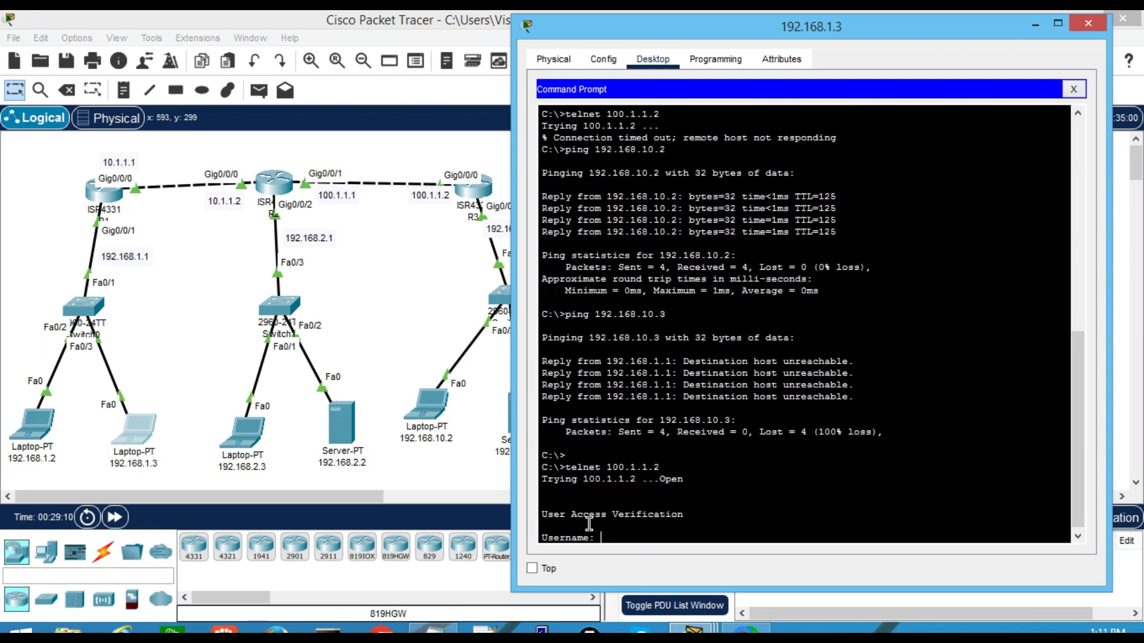